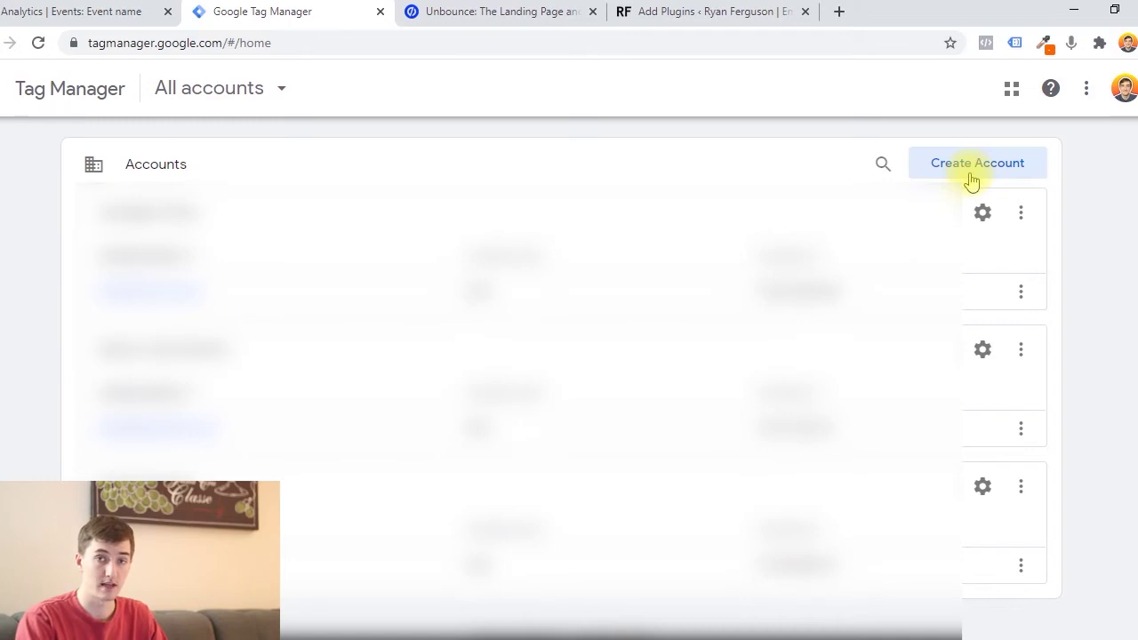
Start a new account named Company name, set its country to Canada, and enable anonymous data sharing with Google and others
click(970, 177)
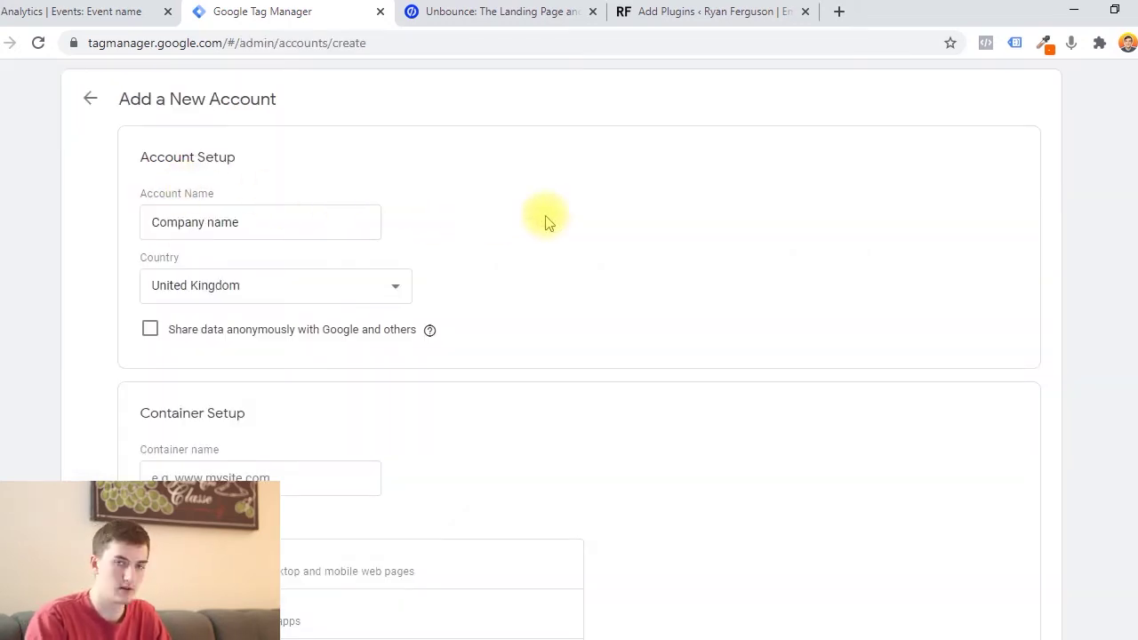
click(394, 292)
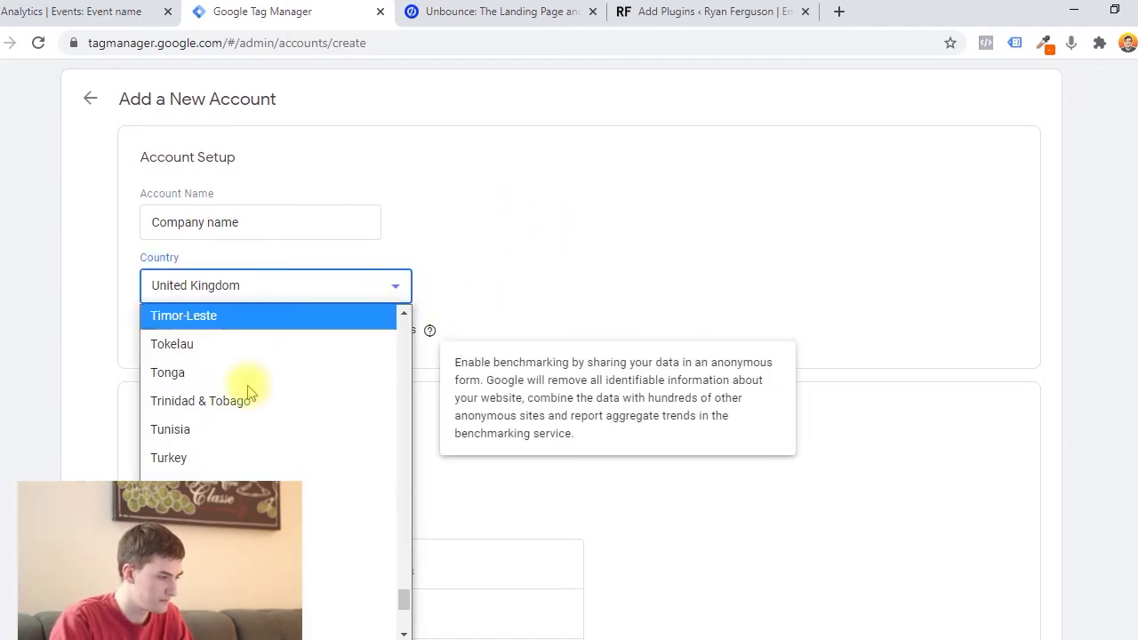
text(can)
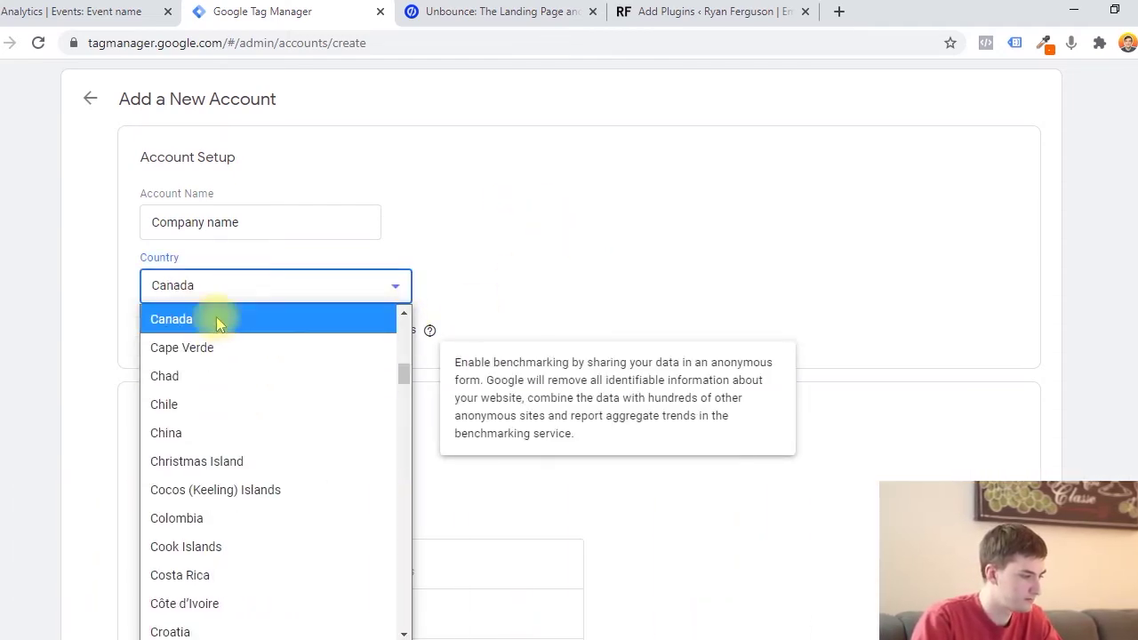
click(222, 320)
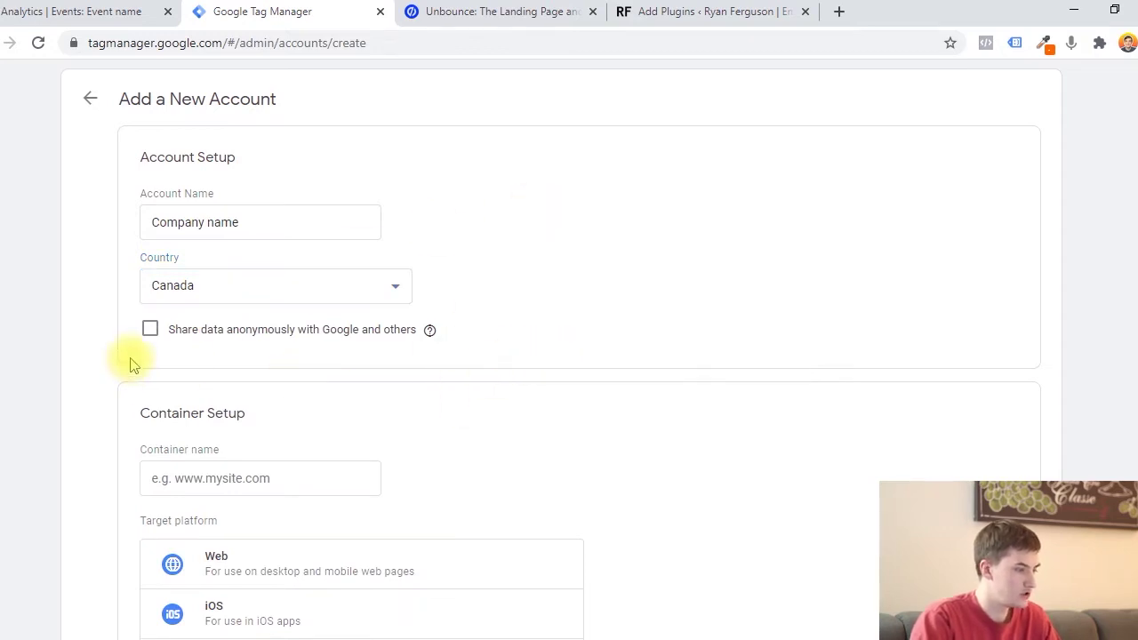
click(225, 331)
Set the container name to the website's domain, choose Web as the target platform, and create the account
scroll(472, 305, down, 3)
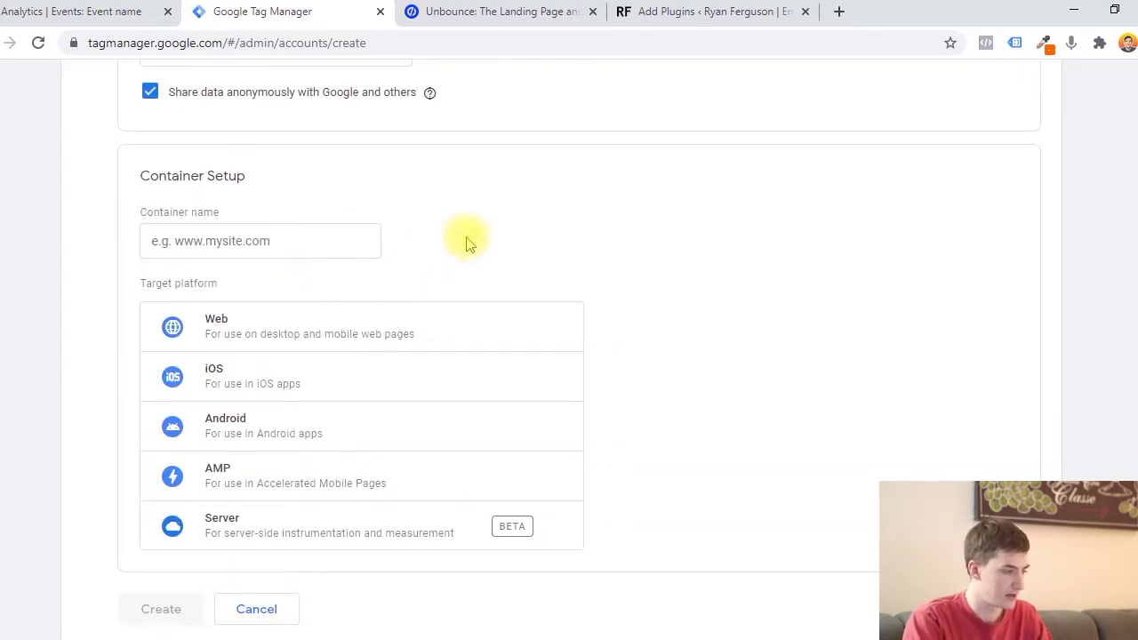
click(364, 241)
text(ryan)
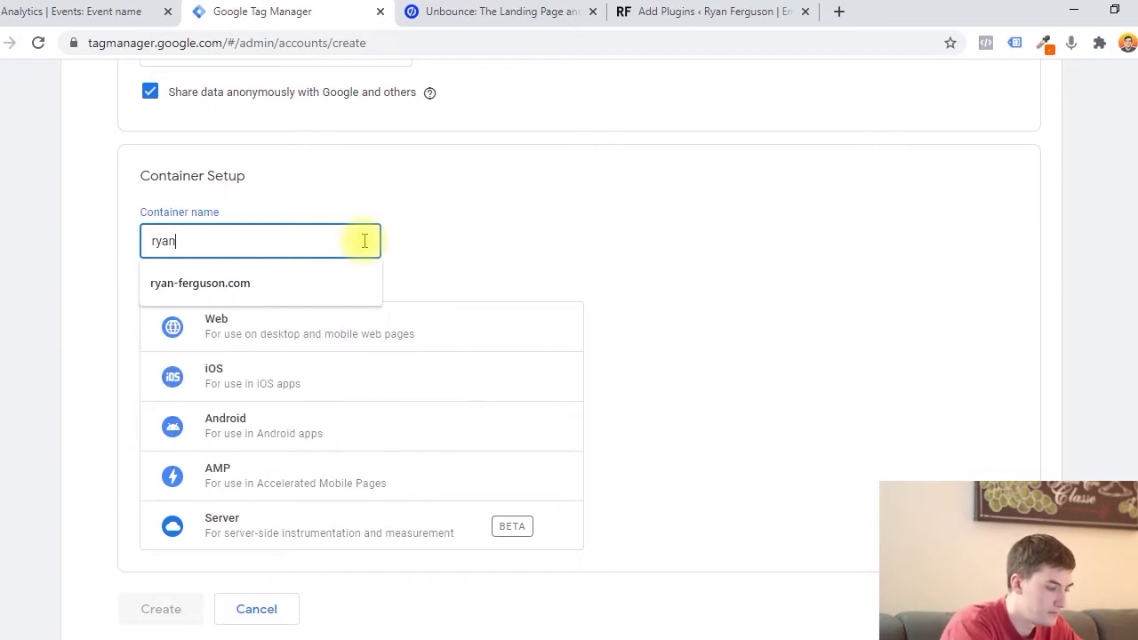
text(-)
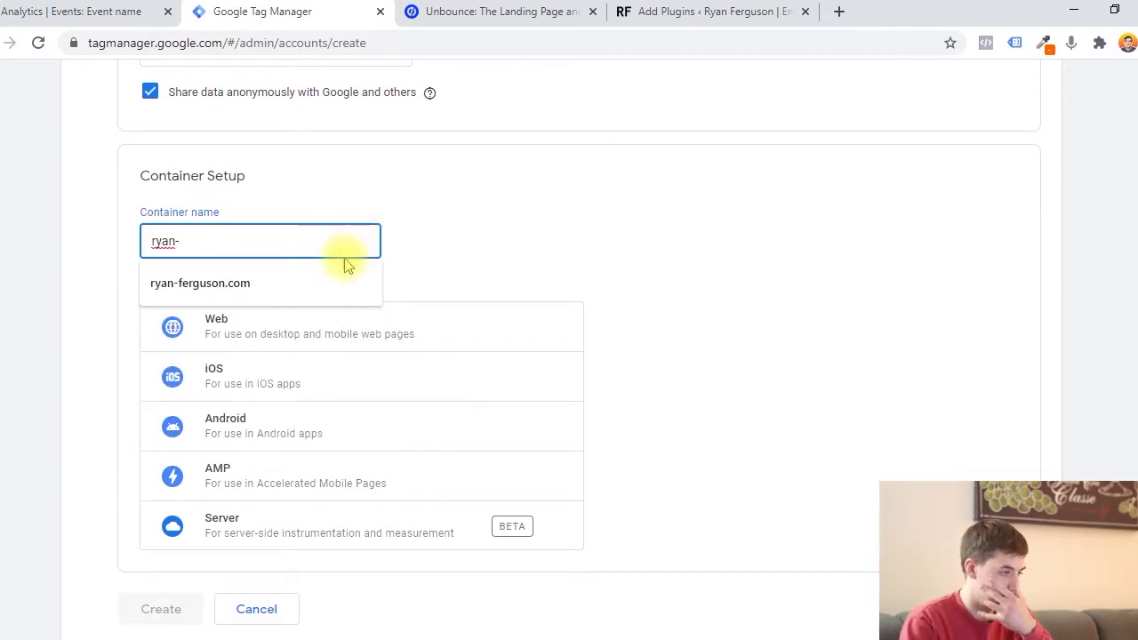
click(275, 283)
click(632, 241)
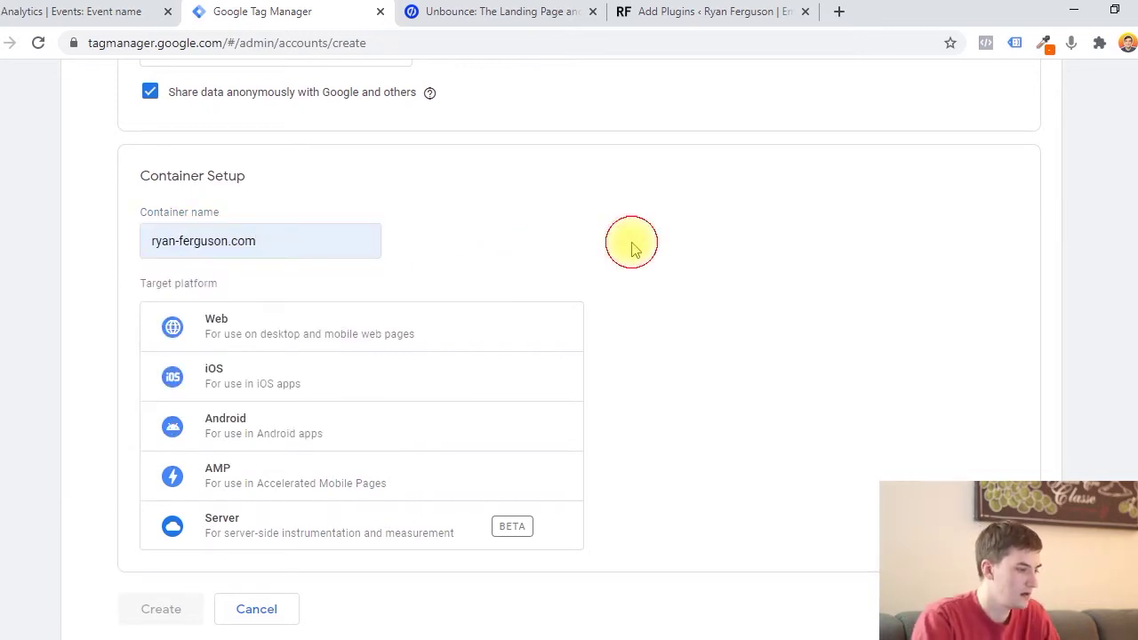
scroll(632, 241, down, 1)
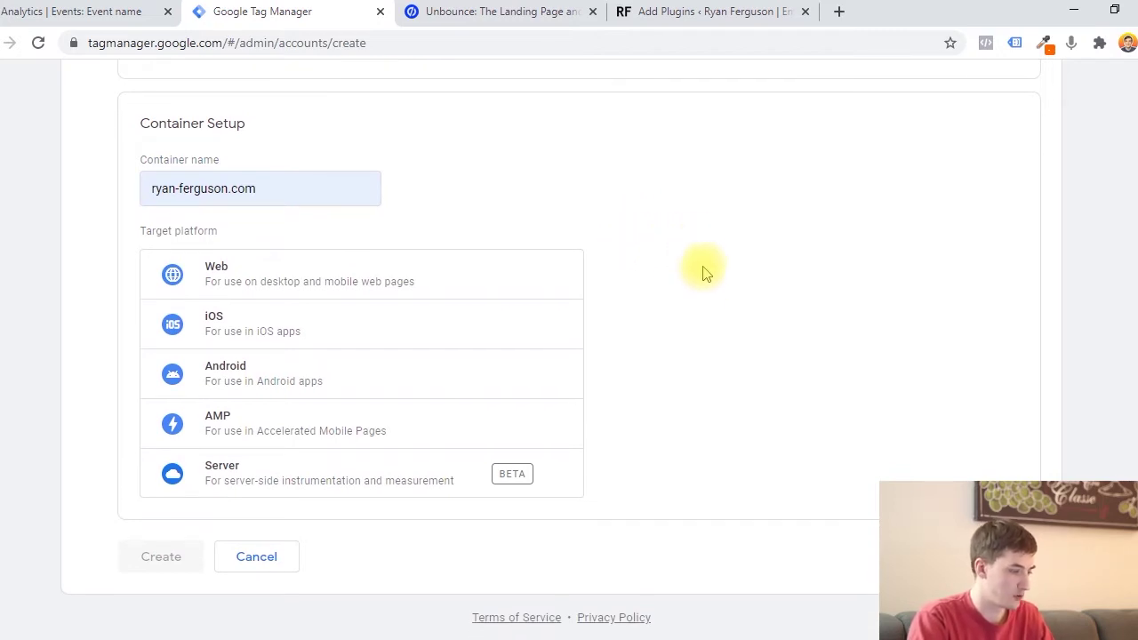
click(269, 296)
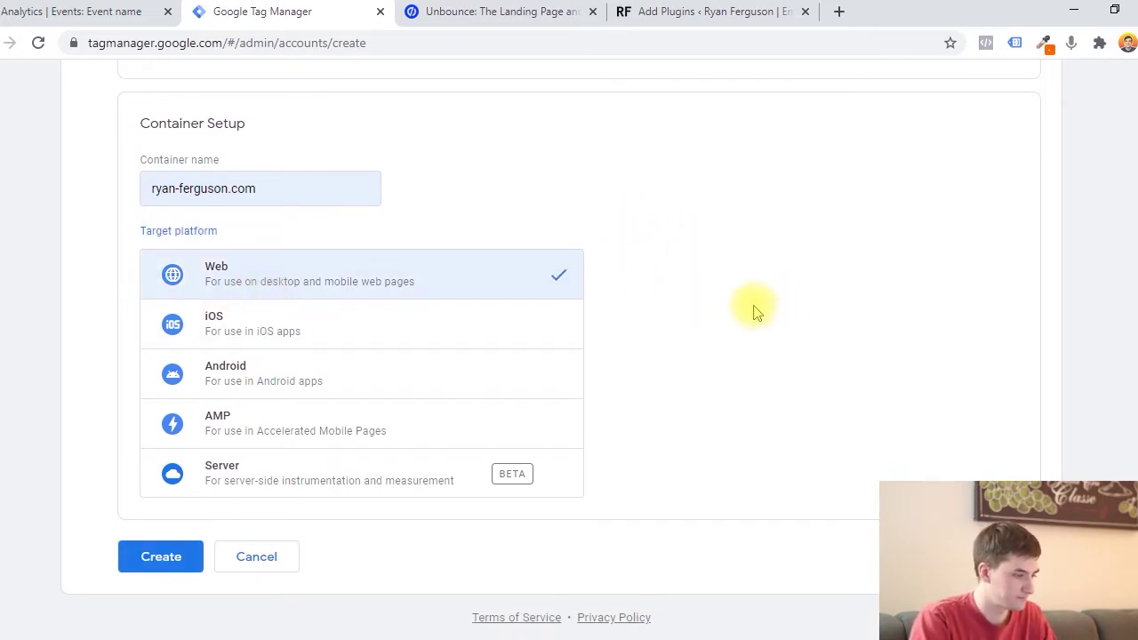
click(149, 558)
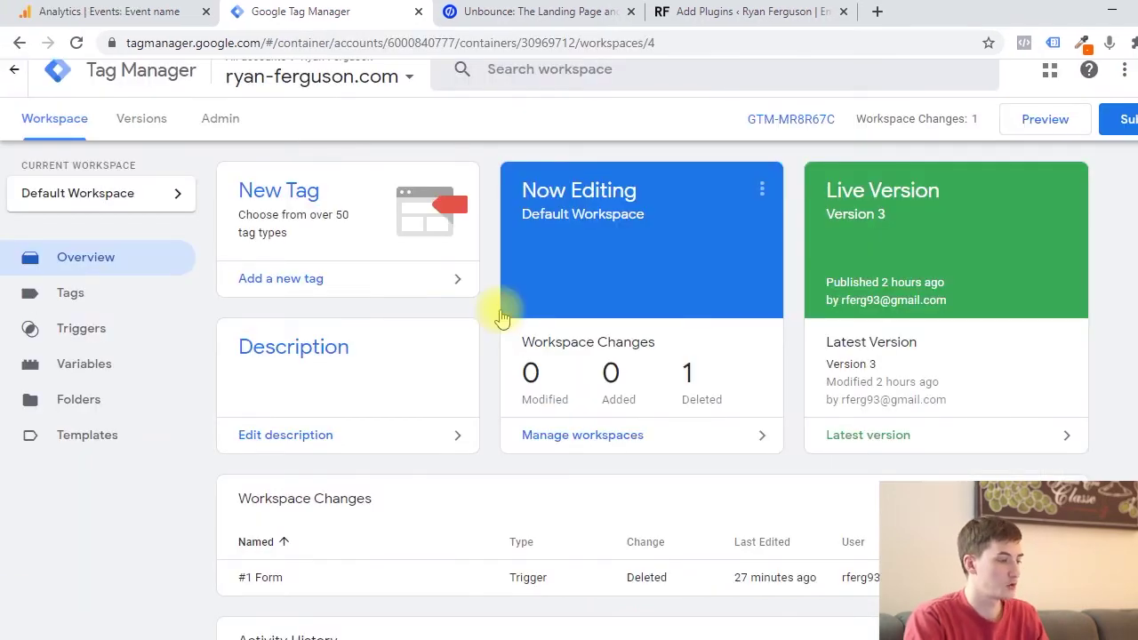
Review the container's workspace overview, versions, admin options and the Install Google Tag Manager snippets
scroll(575, 330, up, 1)
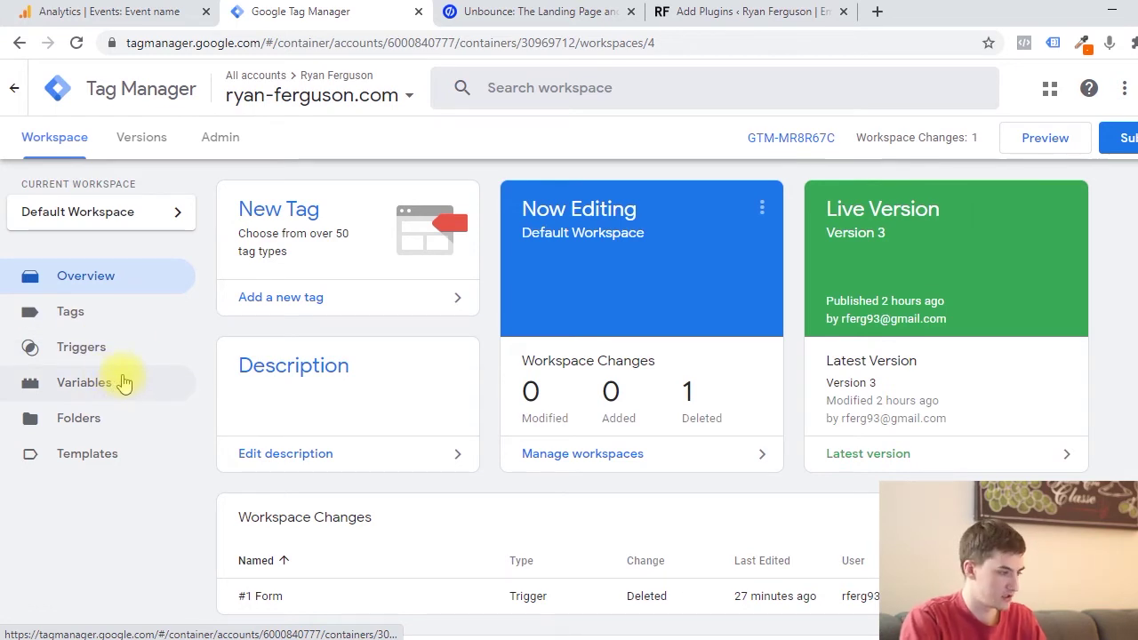
click(142, 137)
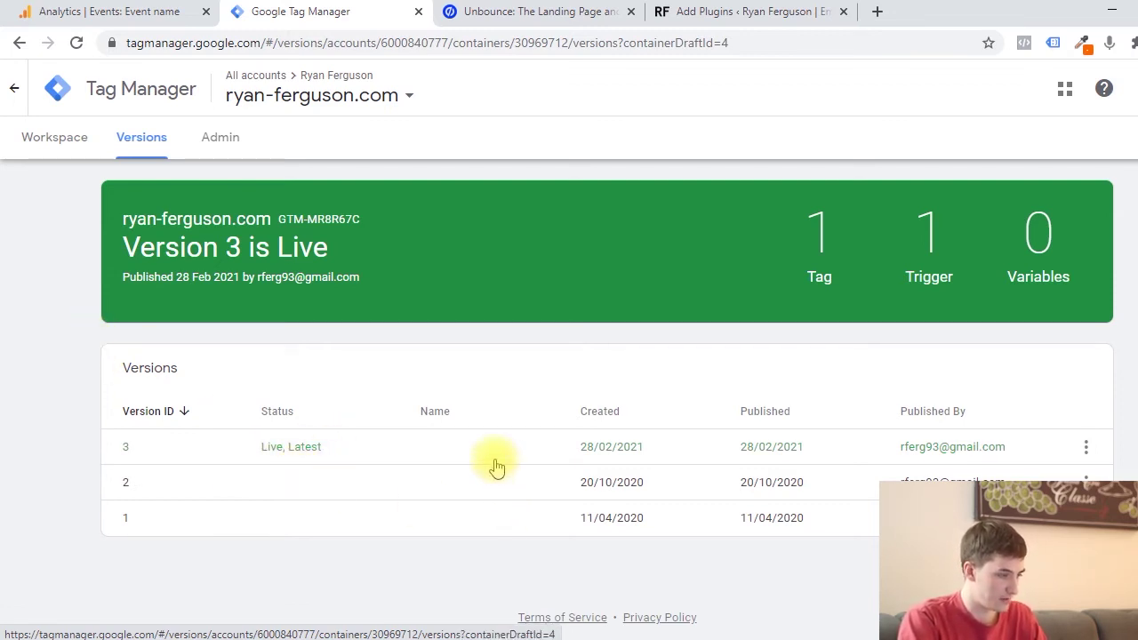
click(217, 138)
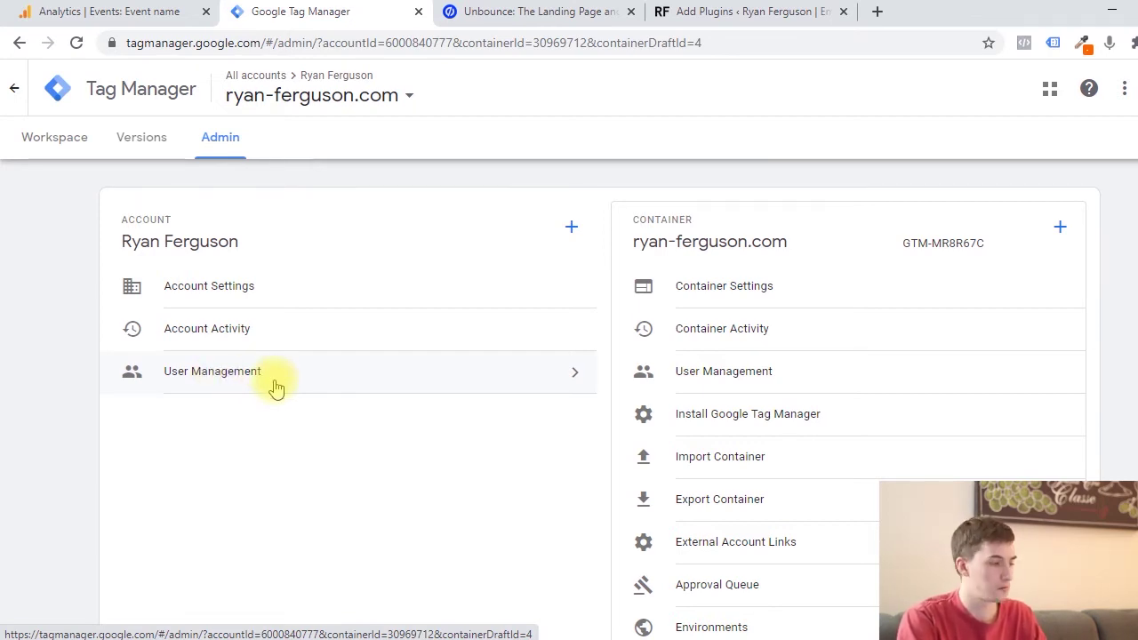
click(55, 137)
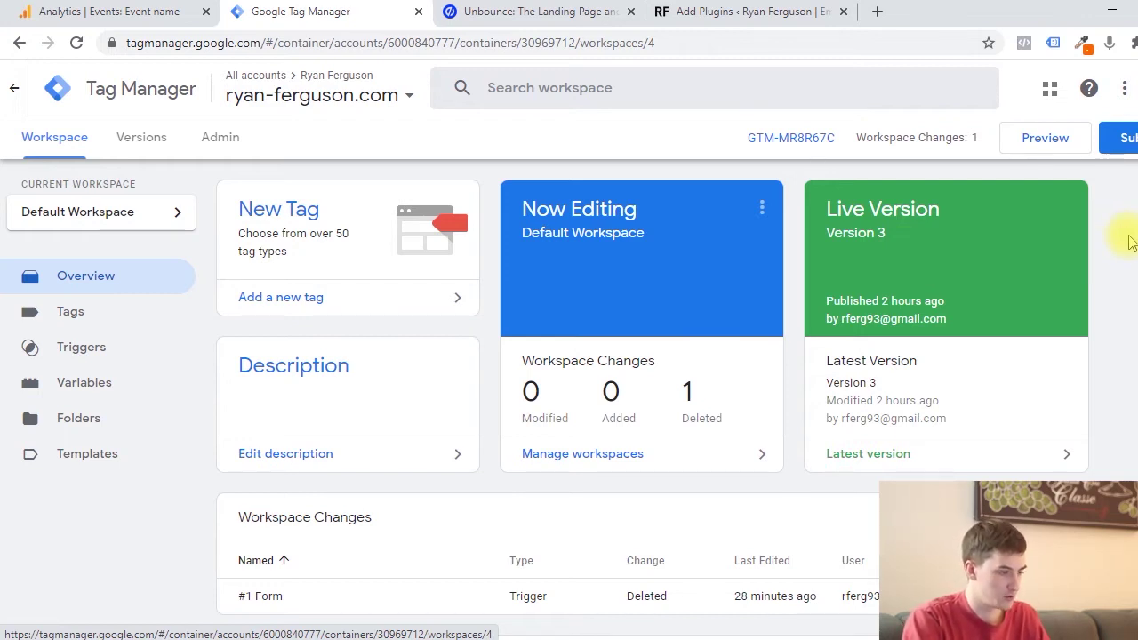
click(813, 149)
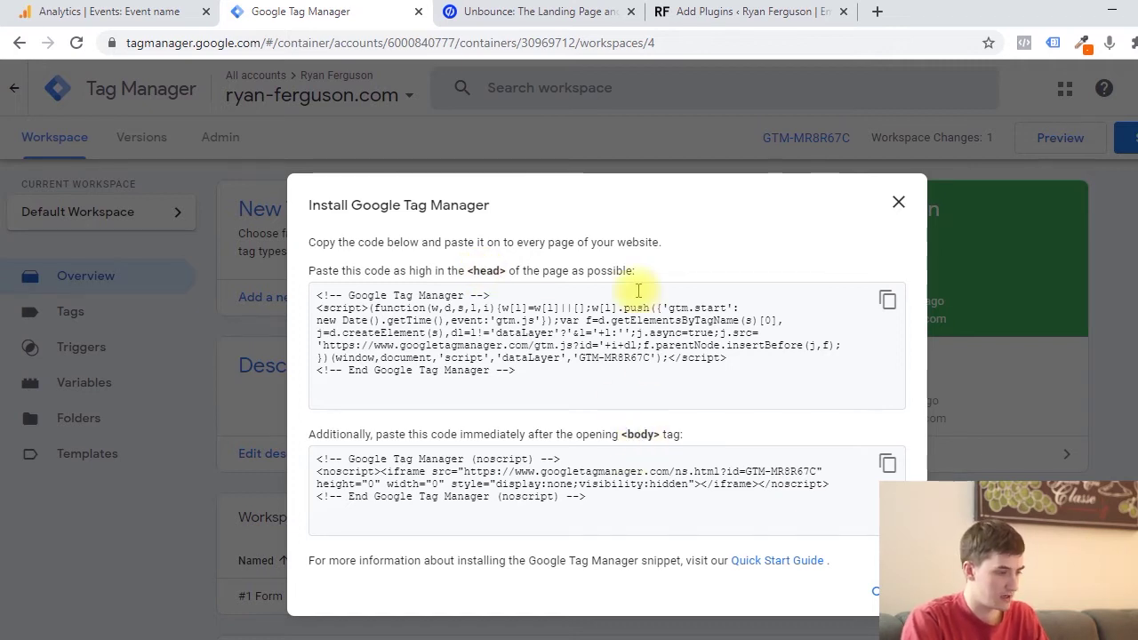
click(897, 202)
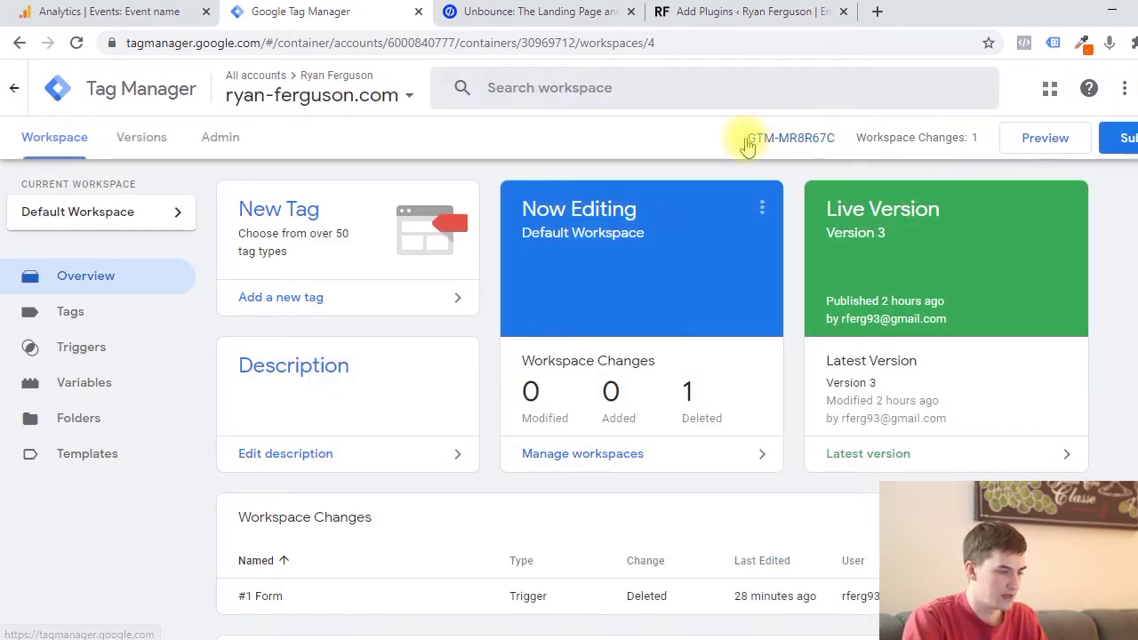
Copy the container ID, switch to Unbounce, and enter it for a new Google Tag Manager script in the Script Manager
drag(734, 138, 837, 144)
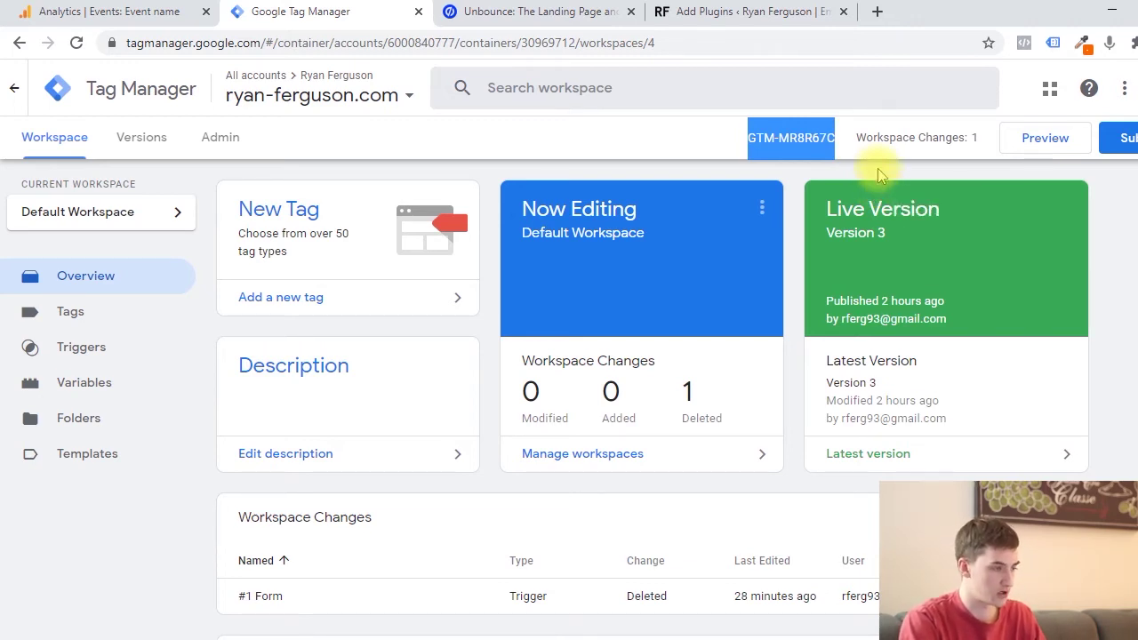
key(ctrl+Tab)
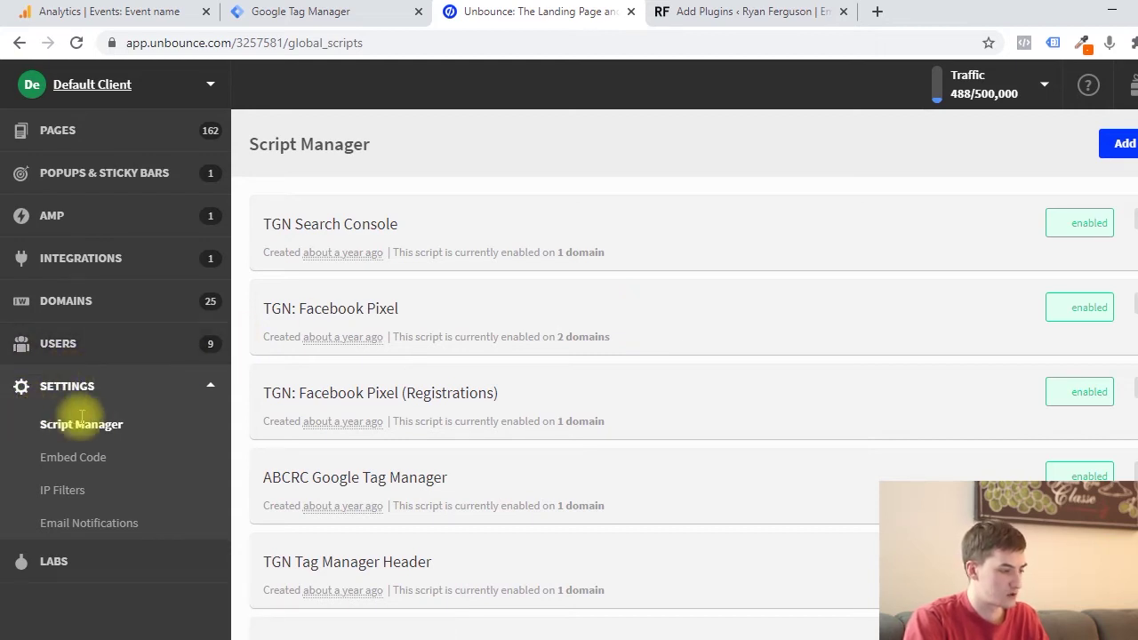
click(1126, 142)
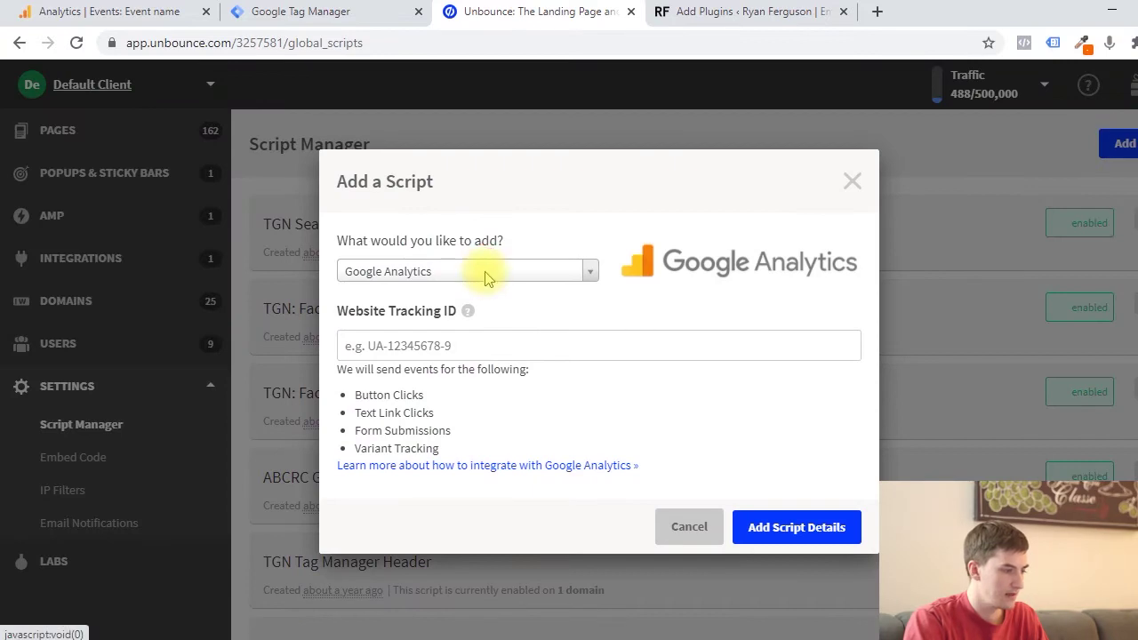
click(484, 274)
click(437, 321)
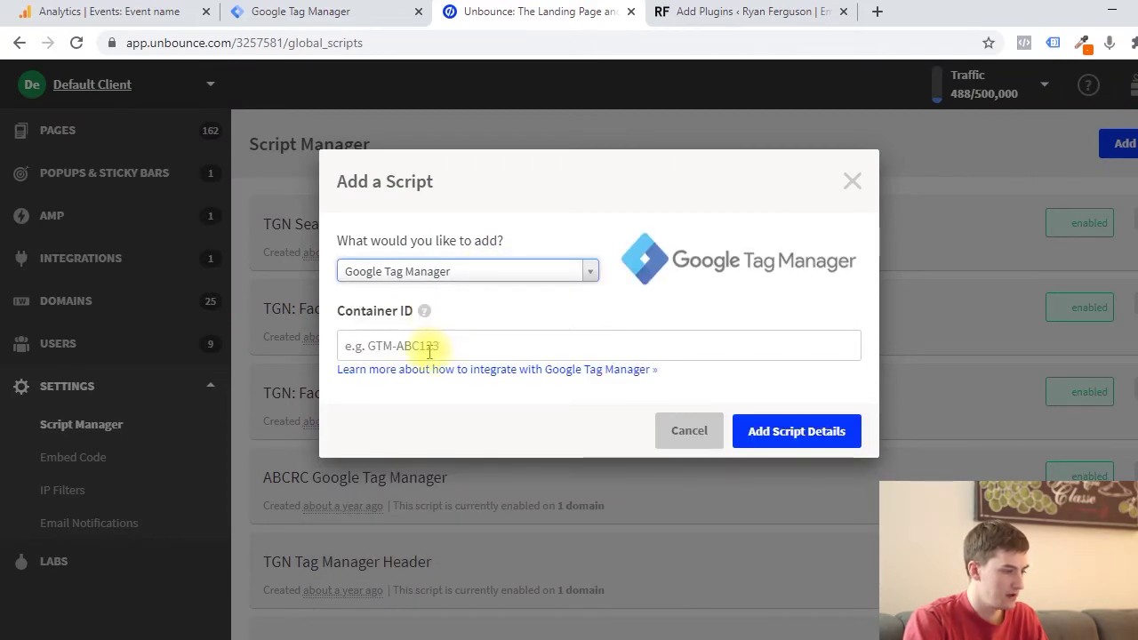
click(429, 346)
text(GTM-NR8R67C)
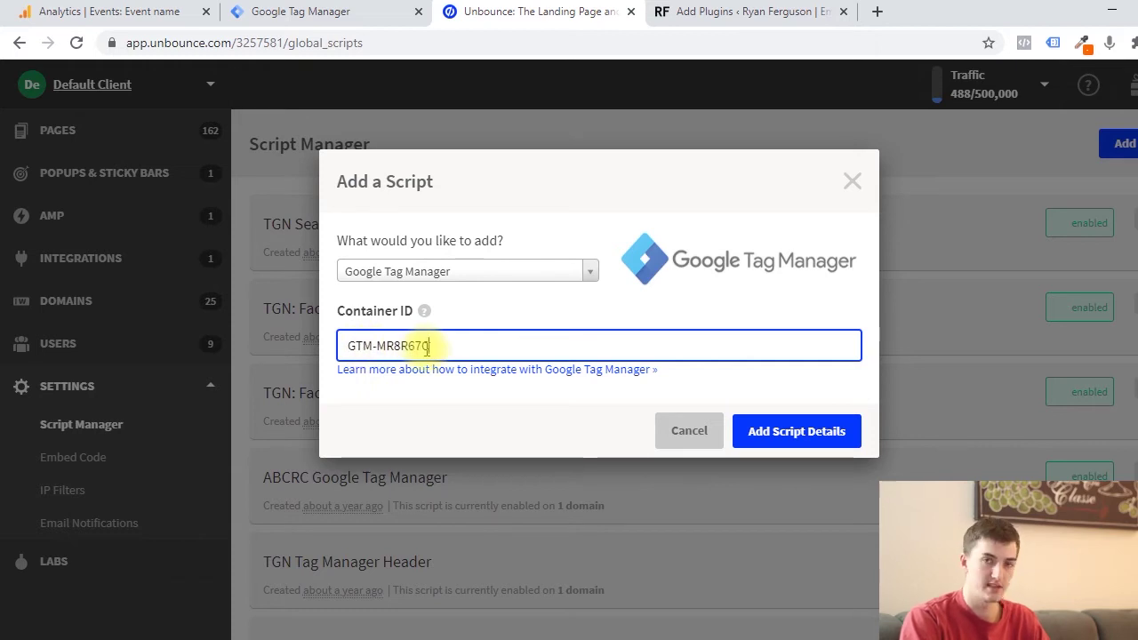
Check the head and body installation snippets in Tag Manager and return to Unbounce's script dialog
click(337, 12)
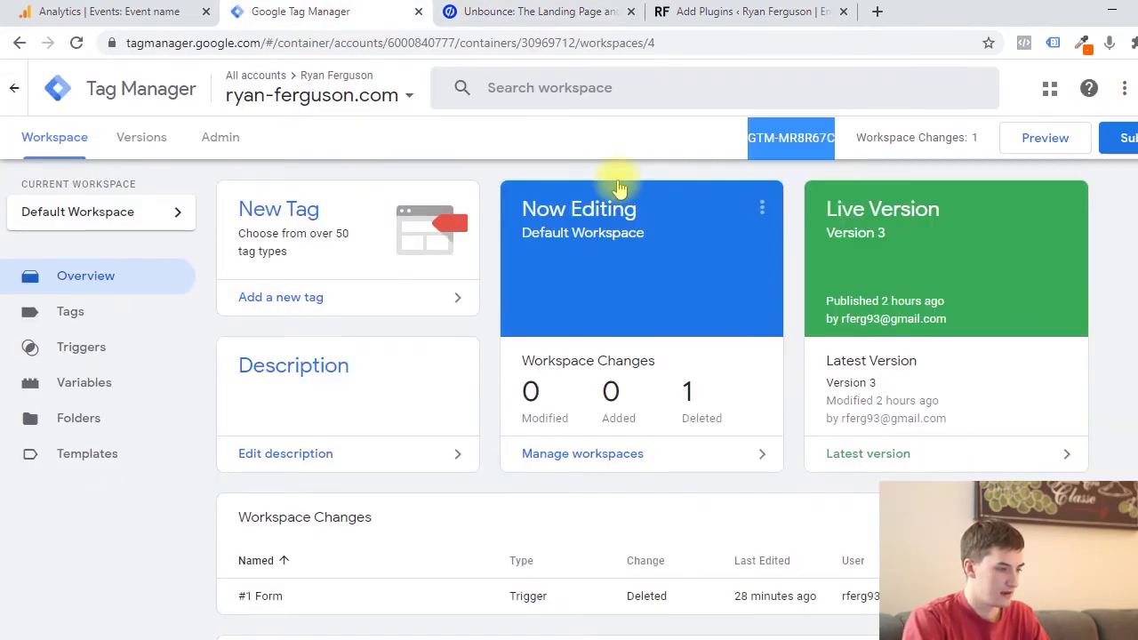
click(761, 140)
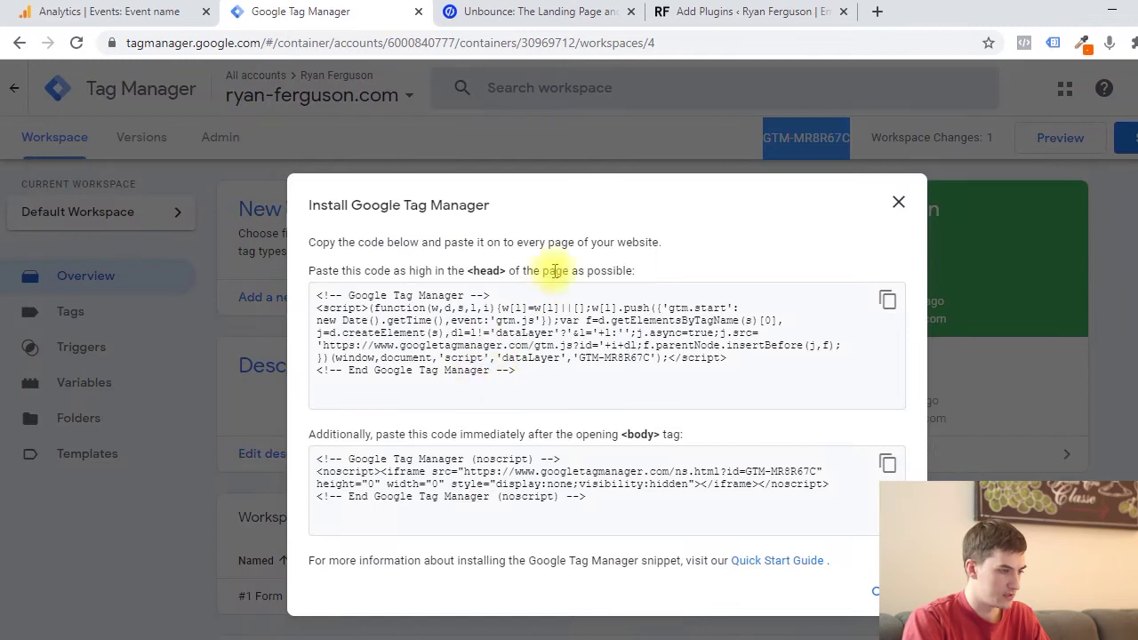
click(573, 10)
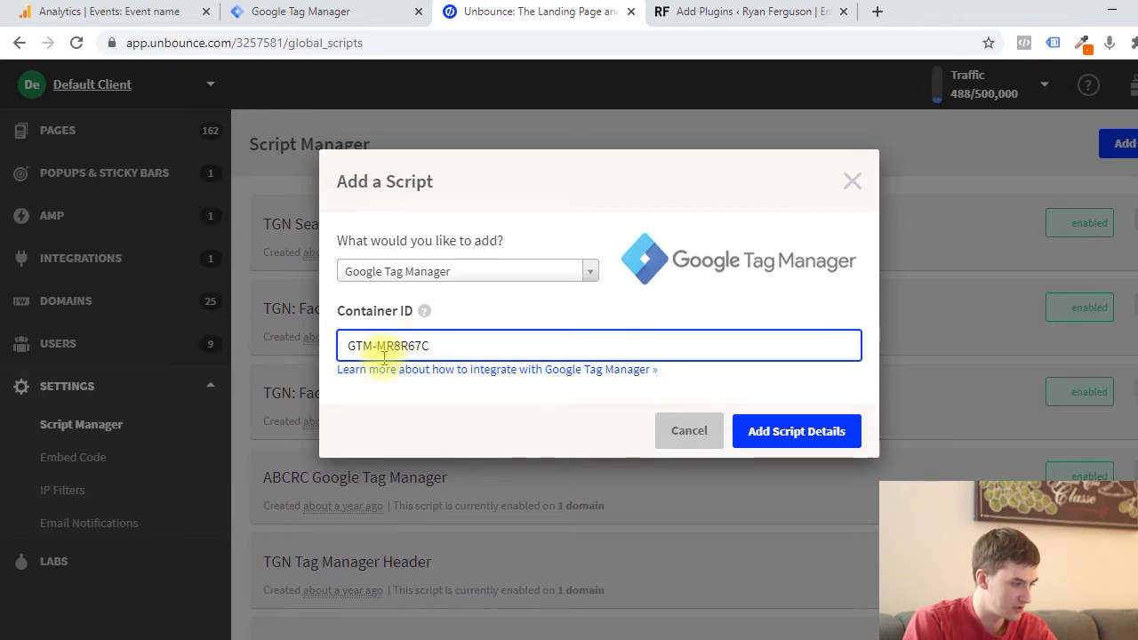
Remove the stray leading space from the container ID, continue to the script details, and go to the domain filter
key(BackSpace)
click(481, 342)
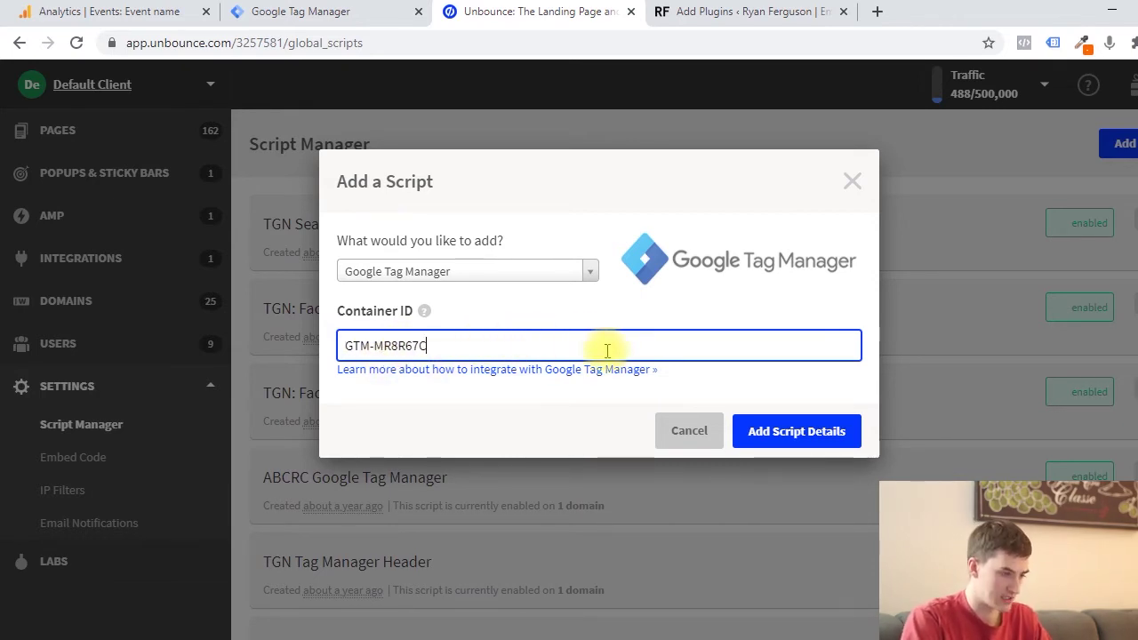
click(647, 321)
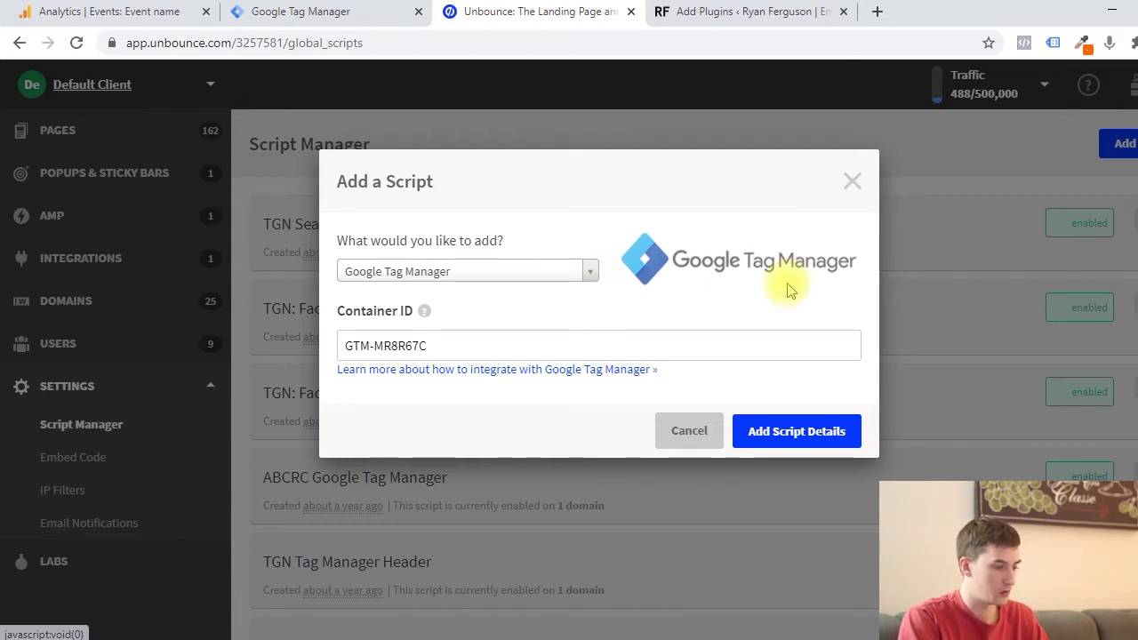
click(796, 430)
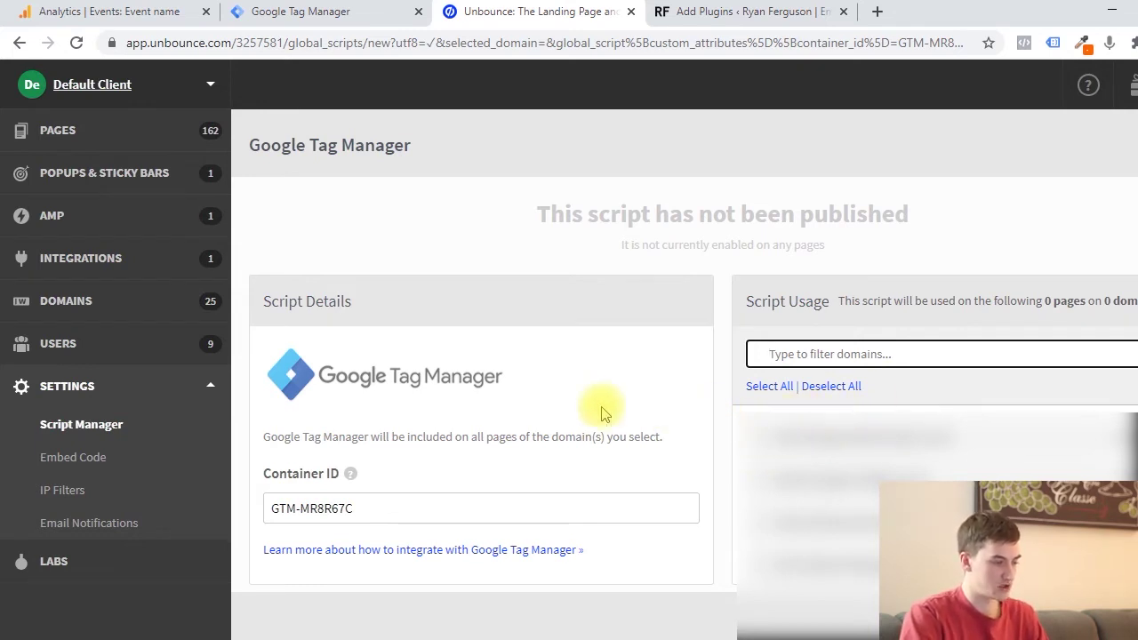
click(800, 354)
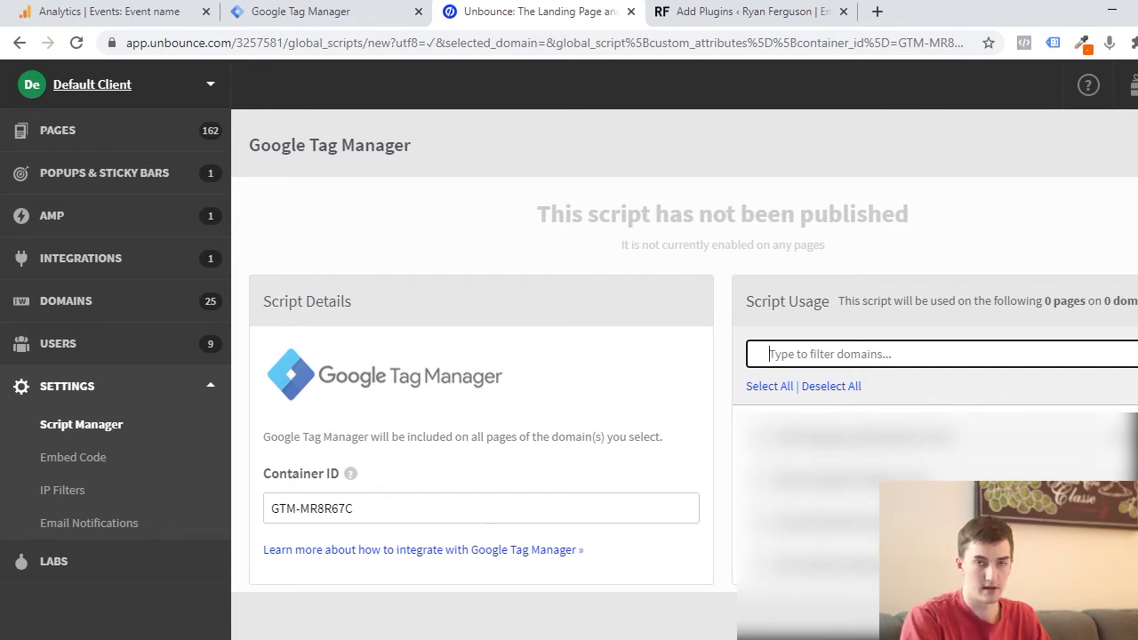
key(Return)
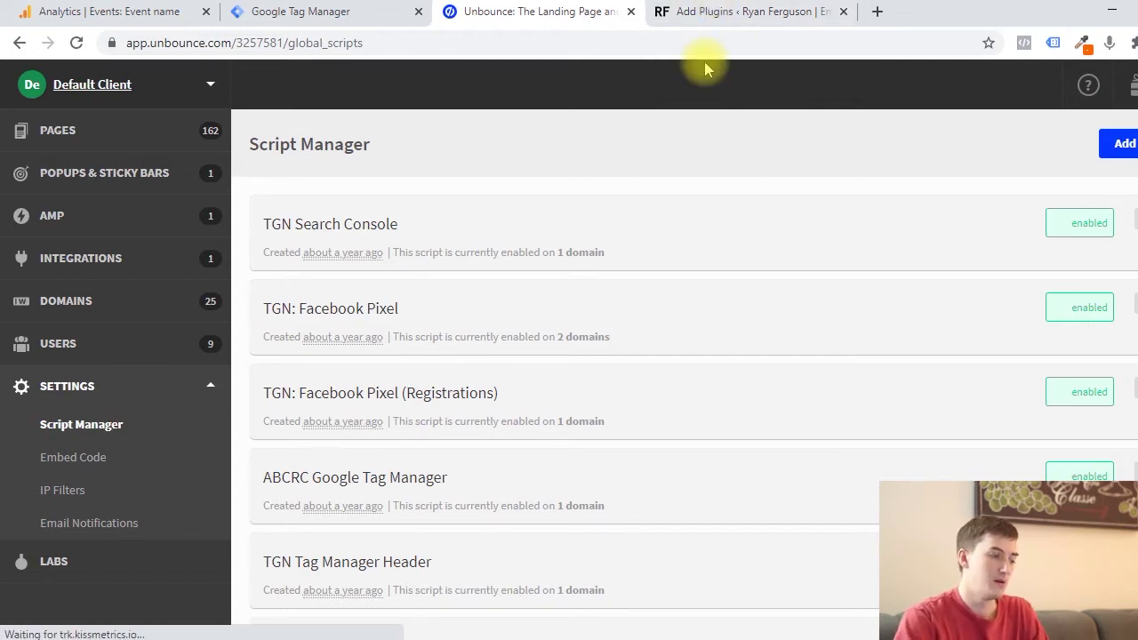
Switch to the WordPress admin site and open the Insert Headers and Footers plugin settings
click(728, 9)
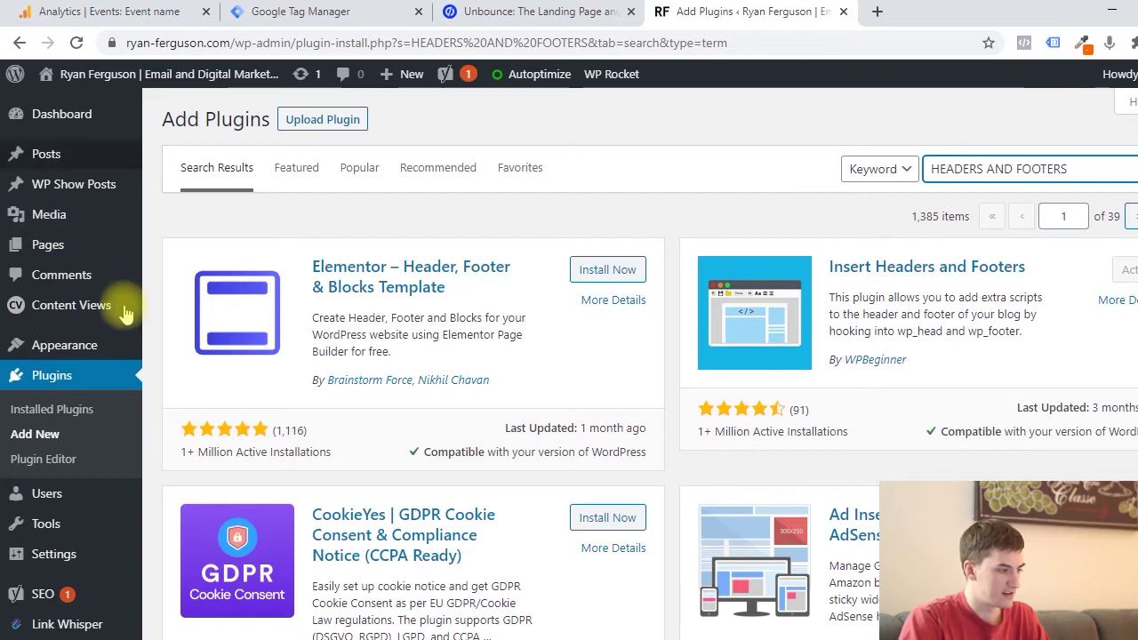
mouse_move(125, 311)
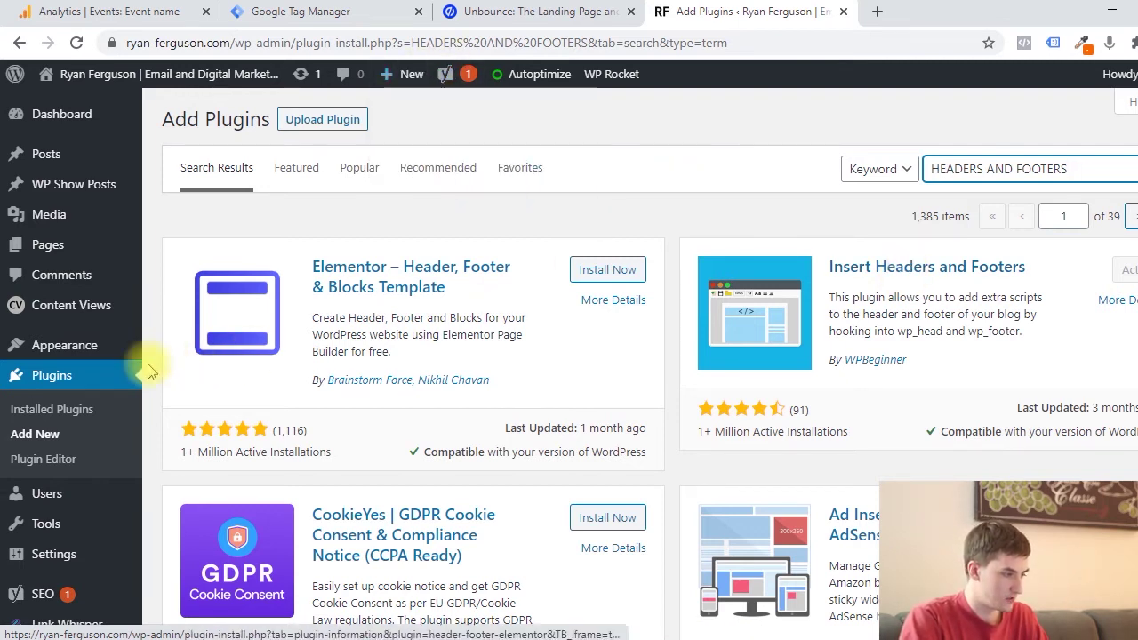
mouse_move(17, 558)
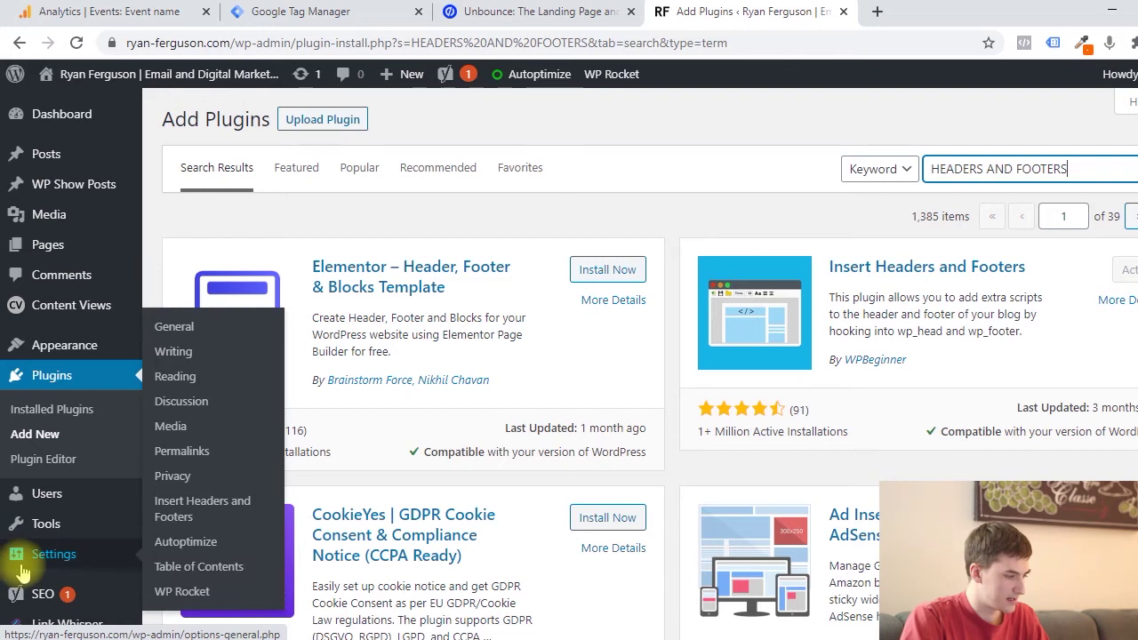
click(188, 516)
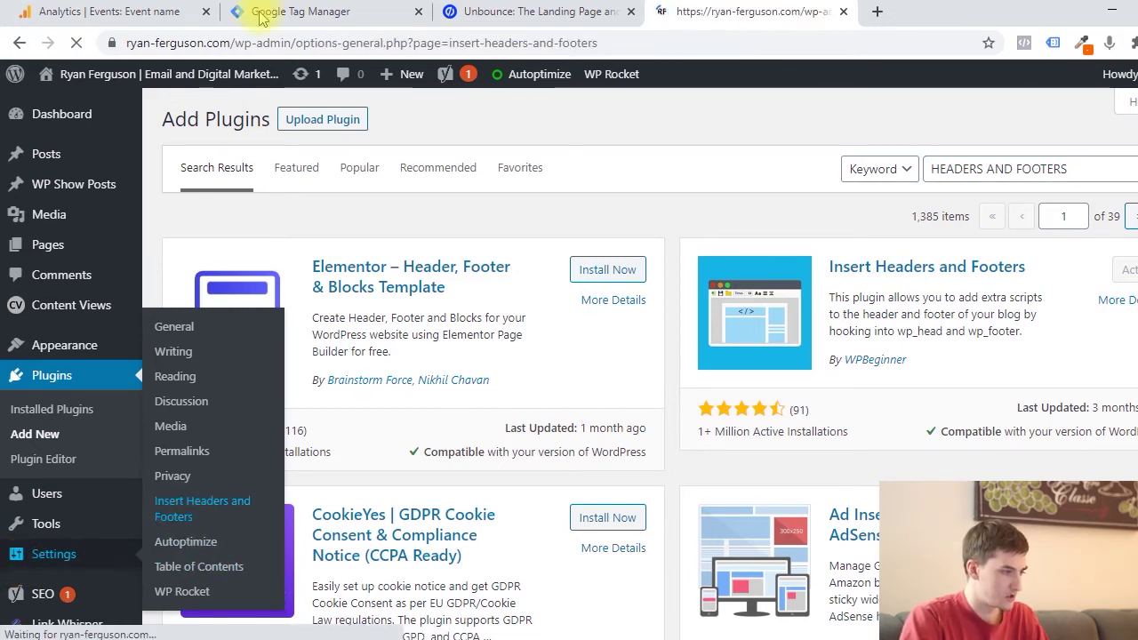
Switch to Tag Manager, reopen the container's installation snippets, copy the head snippet, and return to the WordPress plugin settings
click(297, 9)
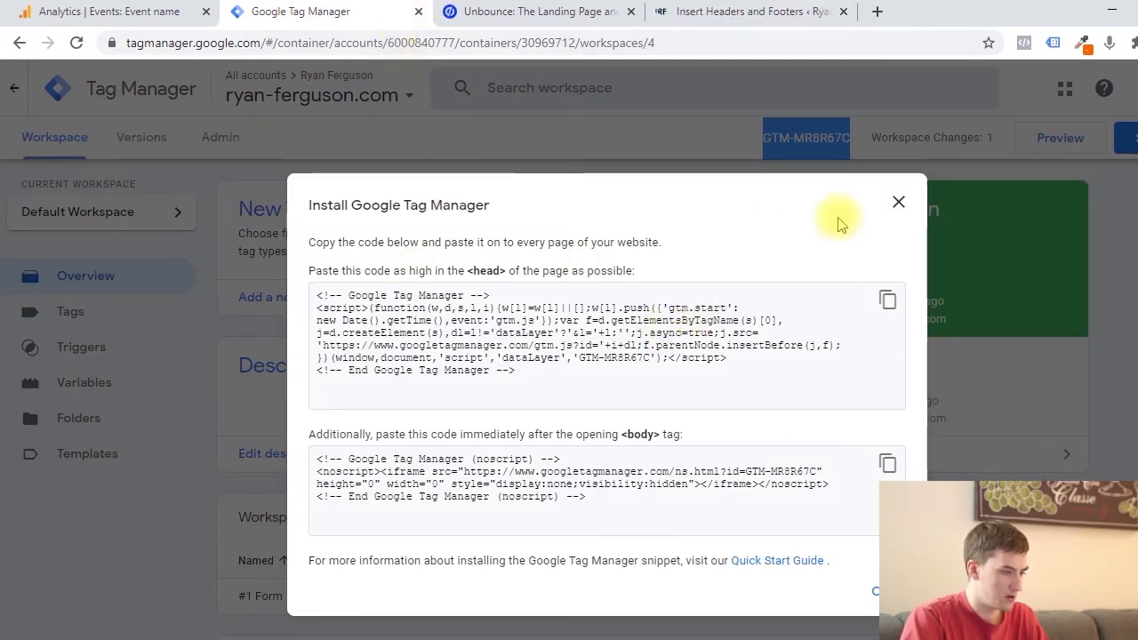
click(895, 203)
click(798, 137)
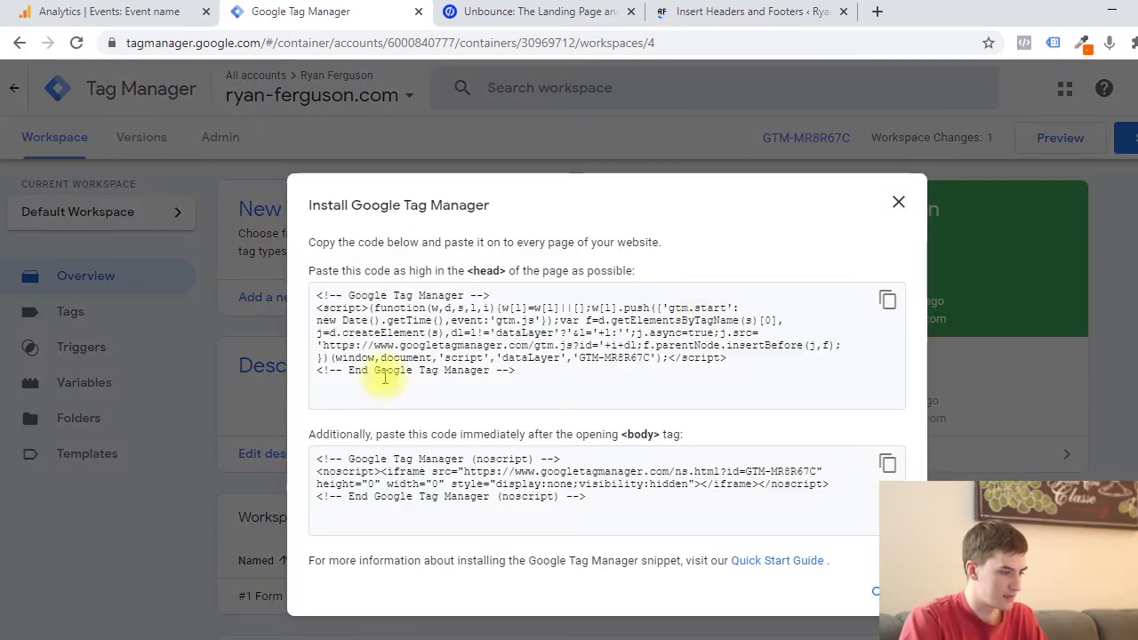
click(888, 302)
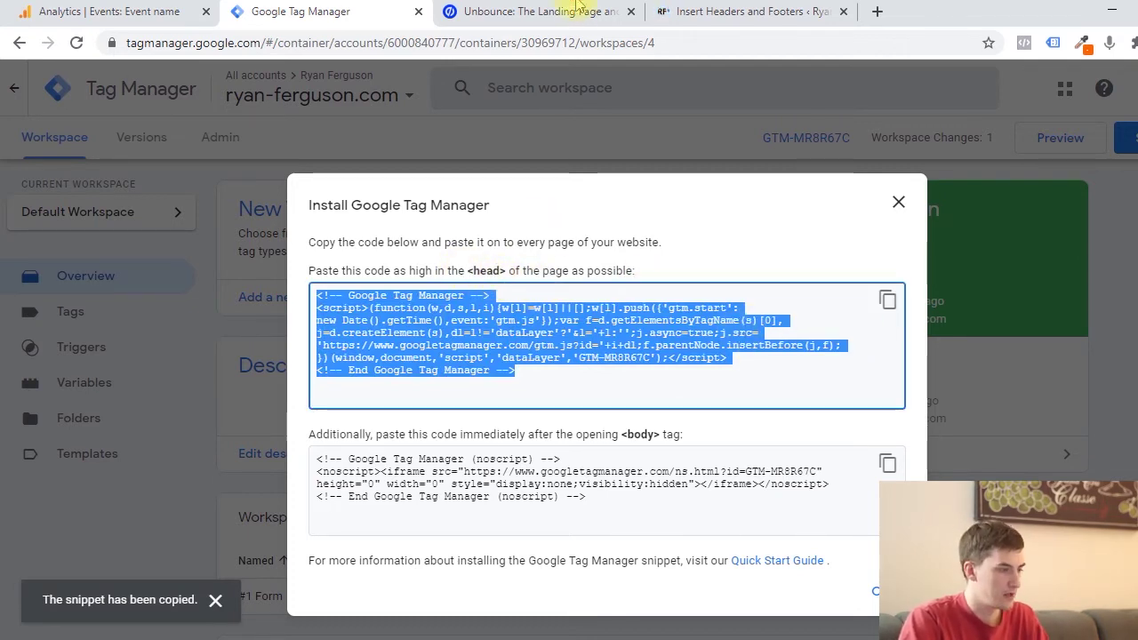
click(711, 13)
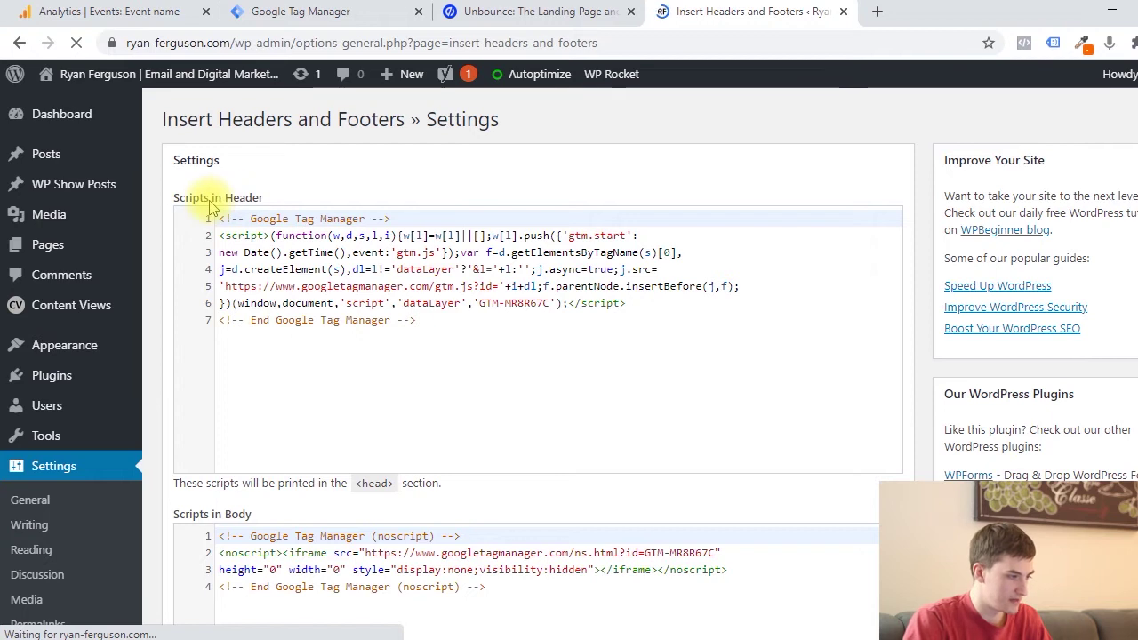
Check the plugin's header and body scripts against the head snippet in Tag Manager and return to the plugin settings
scroll(164, 462, down, 4)
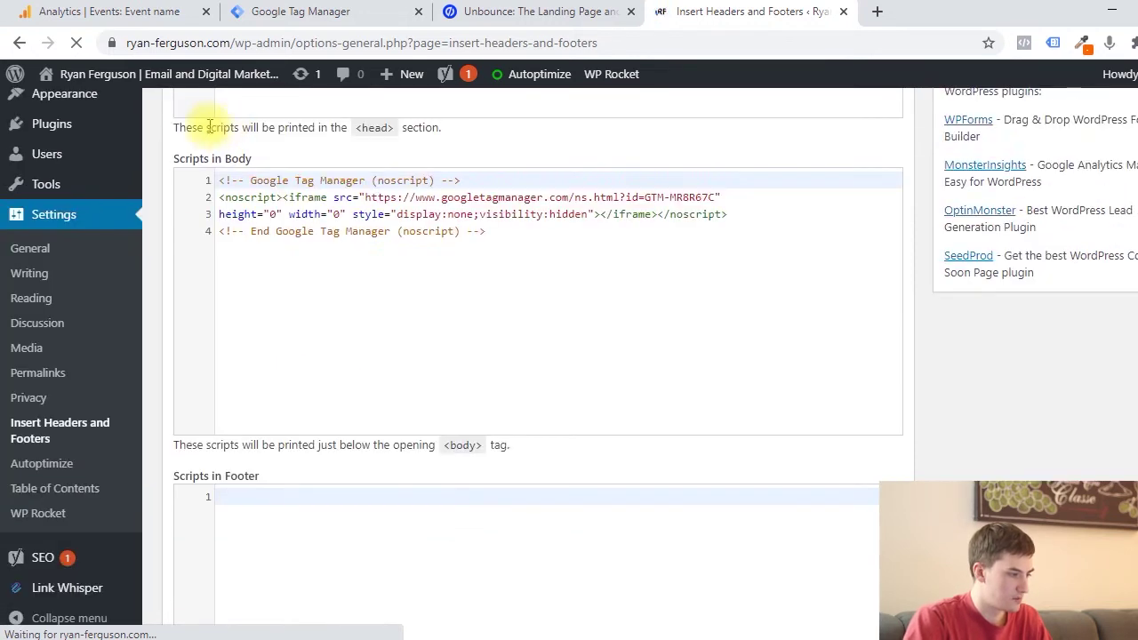
scroll(218, 311, down, 2)
scroll(351, 377, up, 4)
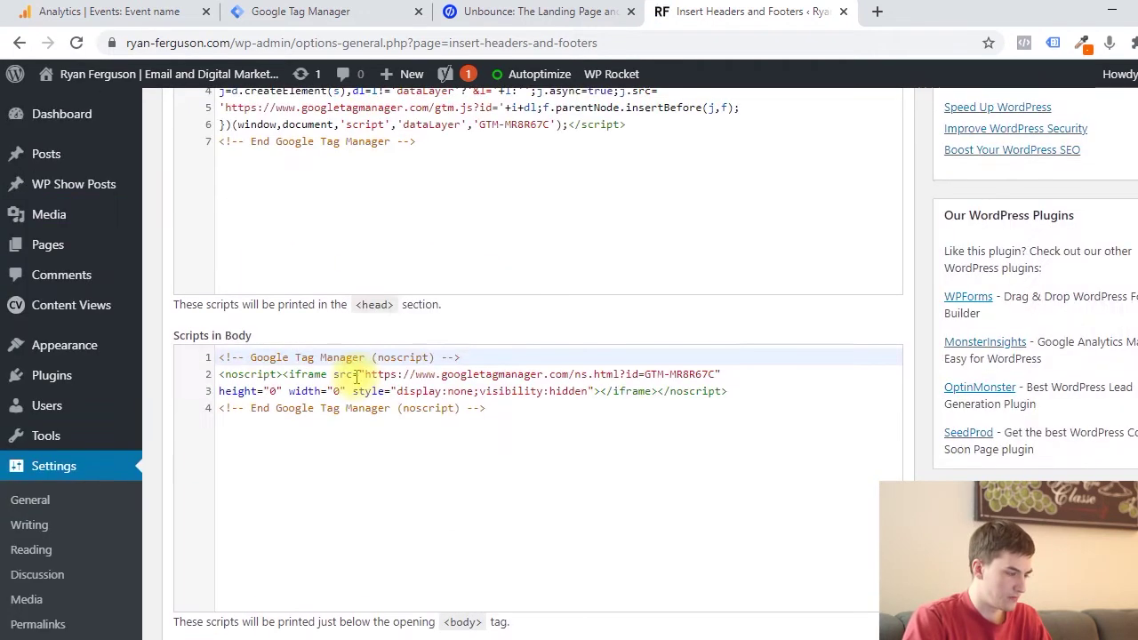
scroll(356, 376, up, 3)
click(299, 11)
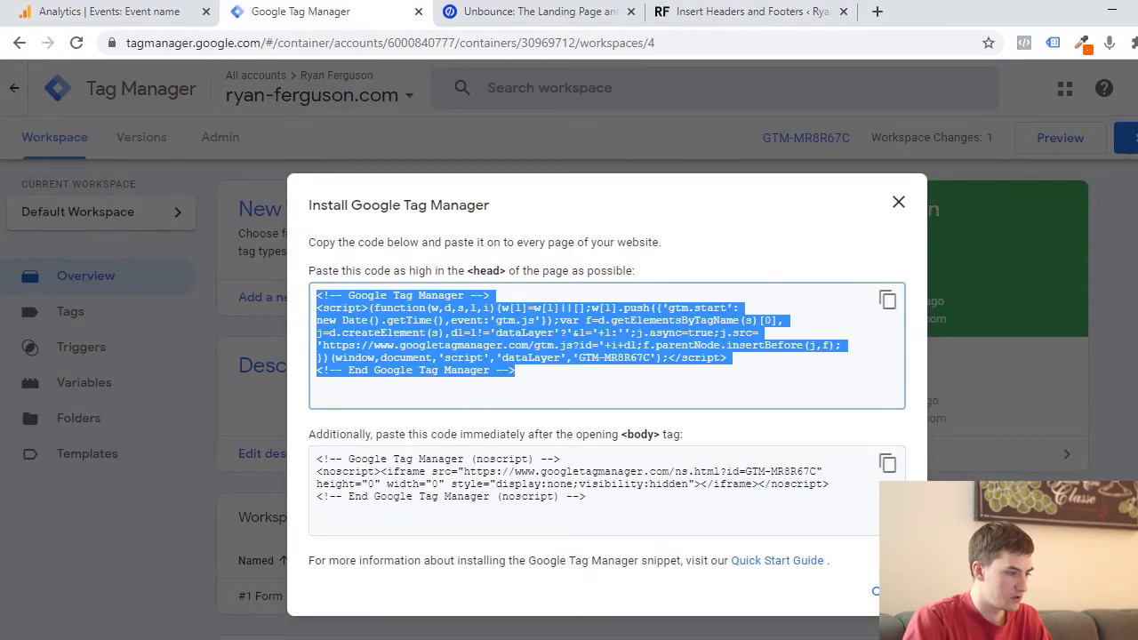
click(723, 11)
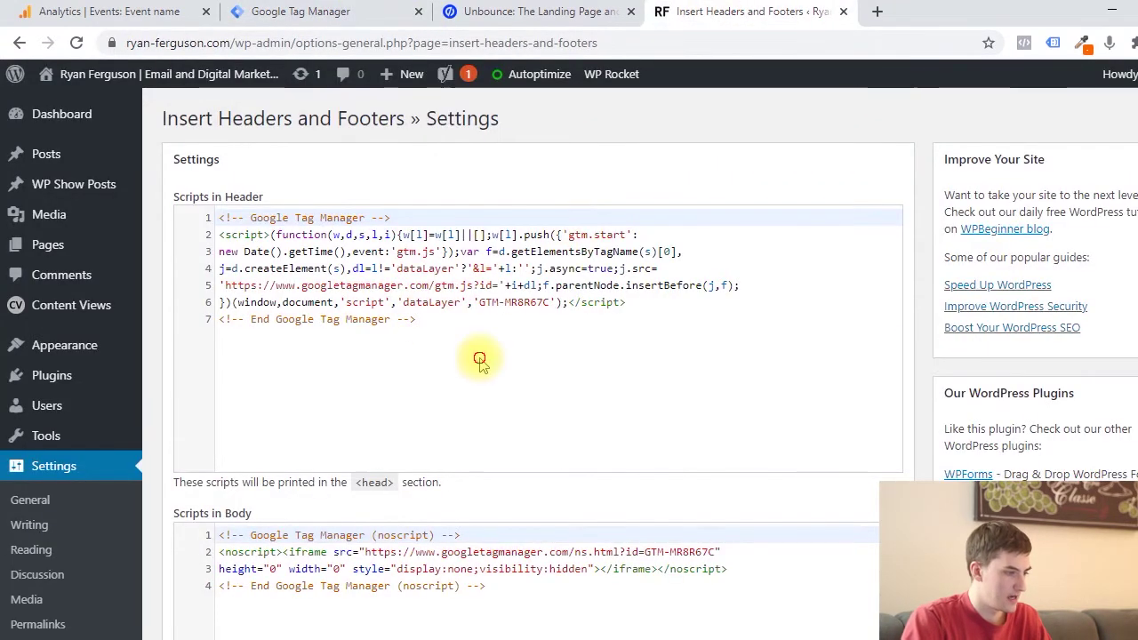
Copy the body snippet from Tag Manager and return to the WordPress plugin settings to check the Scripts in Body section
click(313, 10)
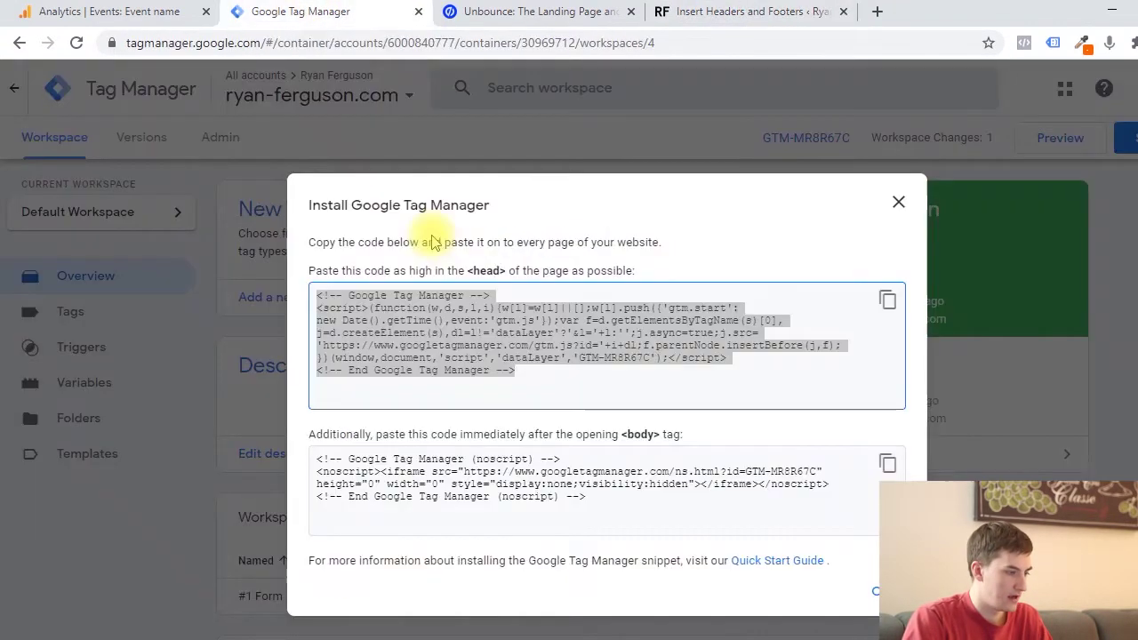
click(887, 463)
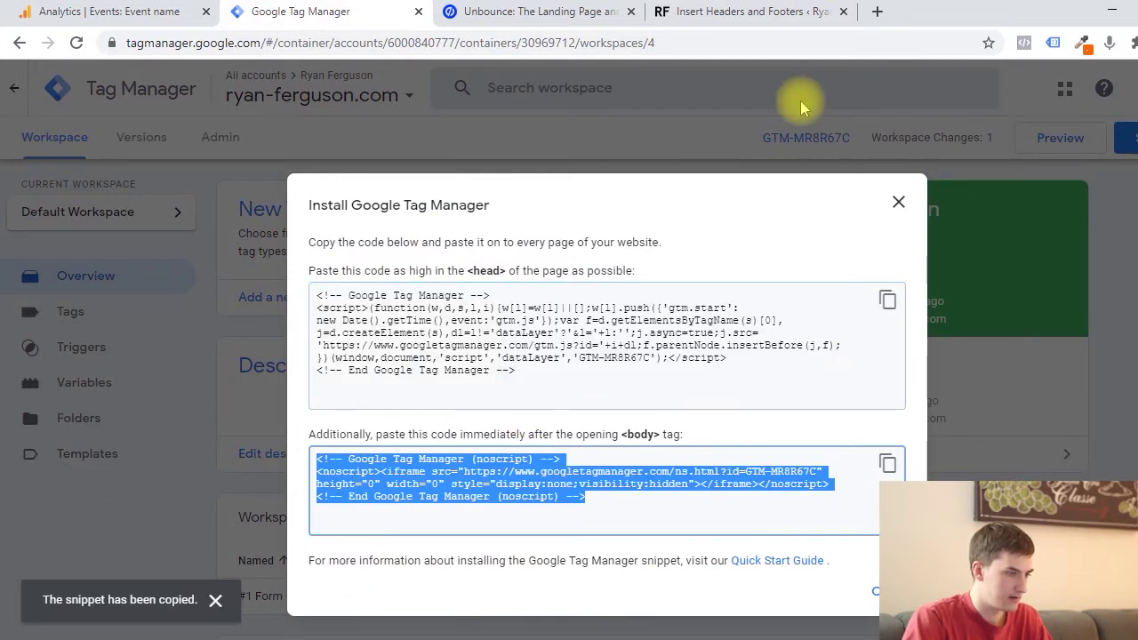
click(746, 11)
scroll(409, 497, down, 3)
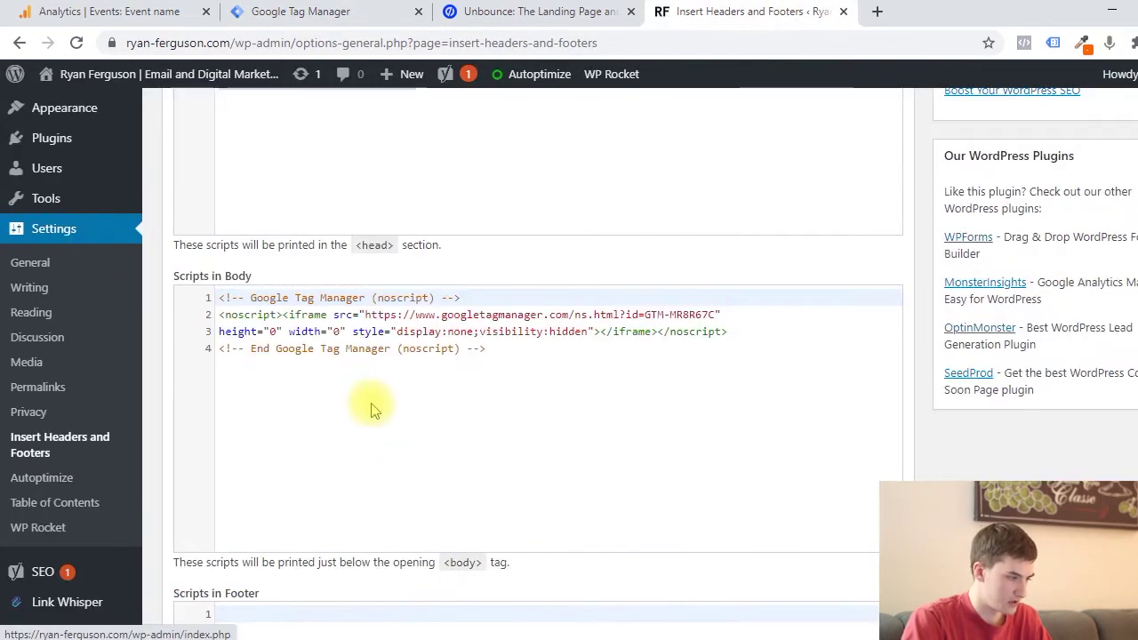
scroll(373, 407, down, 5)
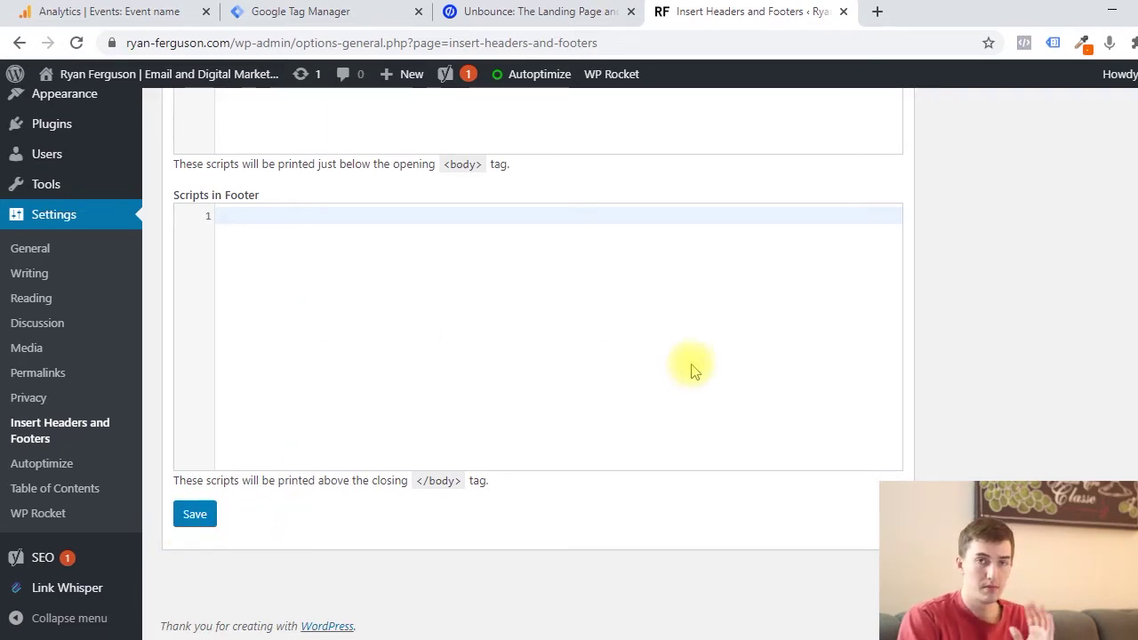
scroll(586, 188, up, 5)
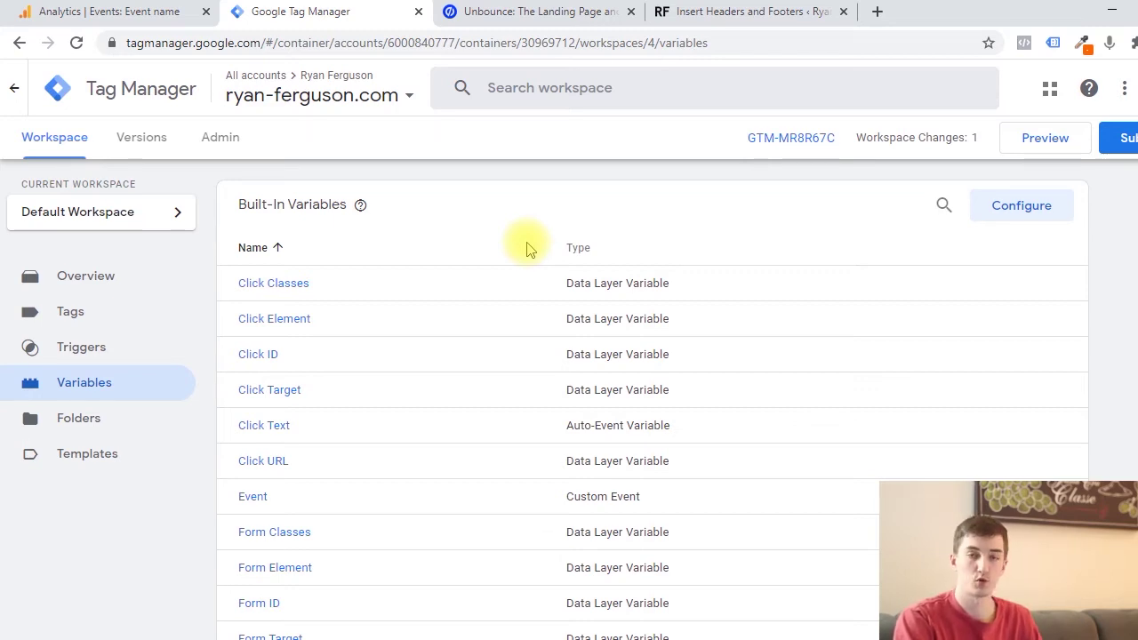
Examine Tag Manager's built-in variables and their configuration options for pages, clicks, forms, videos and scrolling, and close the configuration
scroll(822, 327, down, 8)
scroll(821, 328, up, 8)
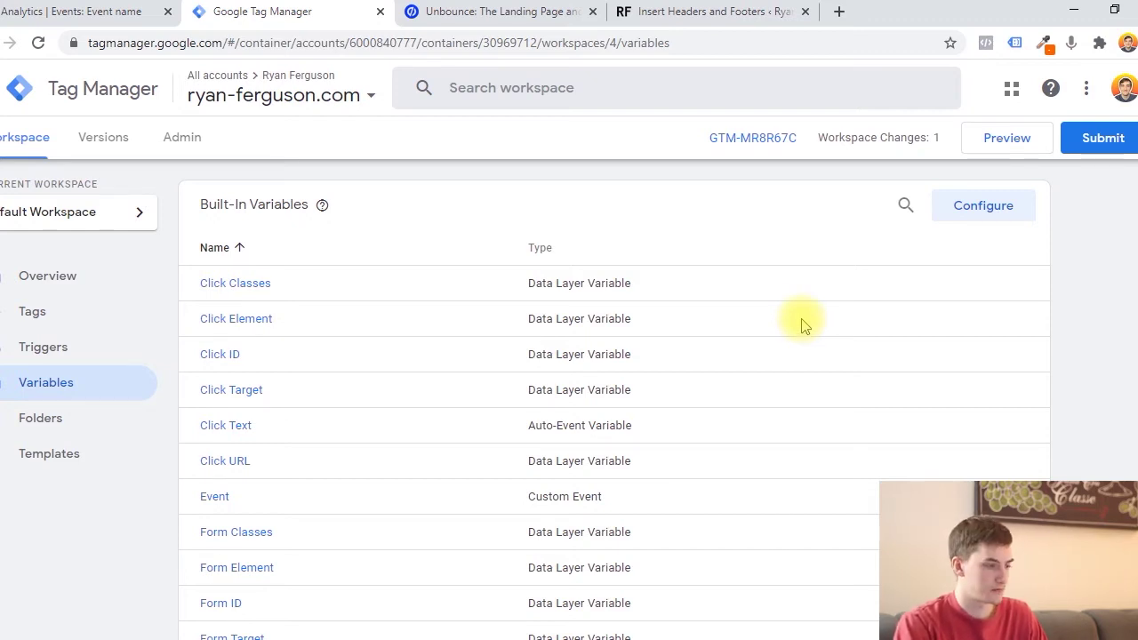
click(985, 207)
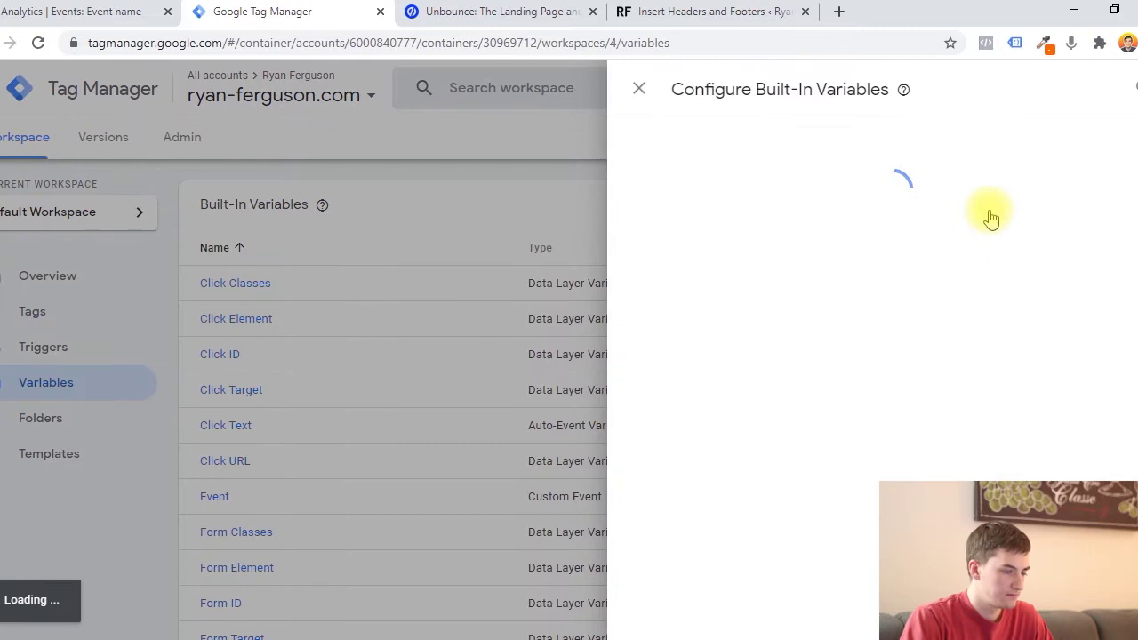
scroll(965, 307, down, 14)
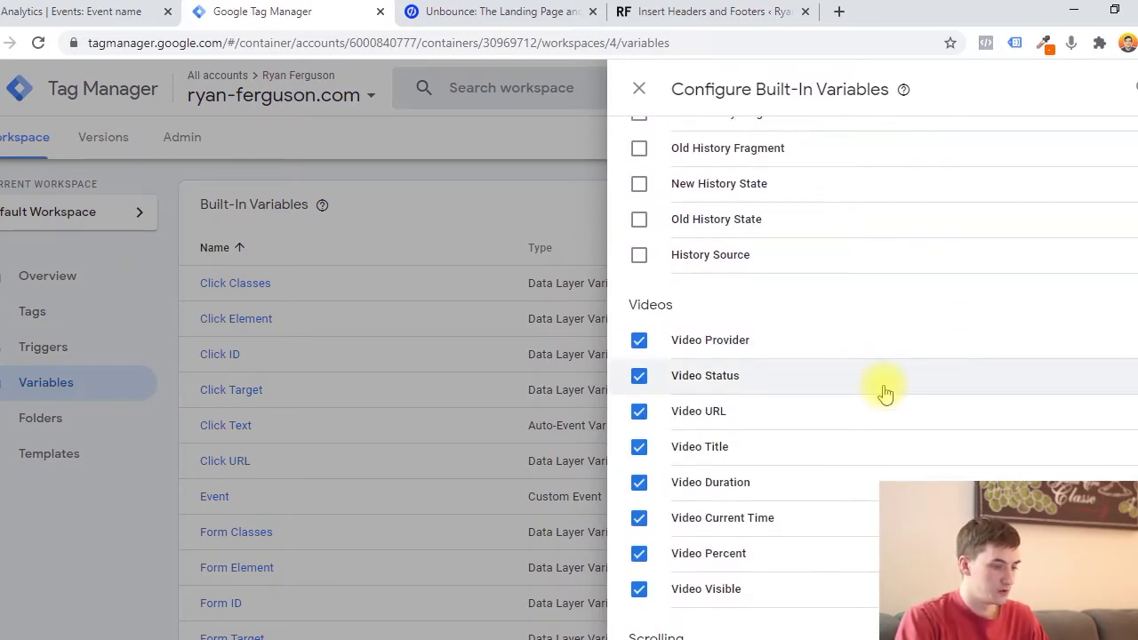
scroll(883, 389, down, 3)
scroll(904, 417, up, 17)
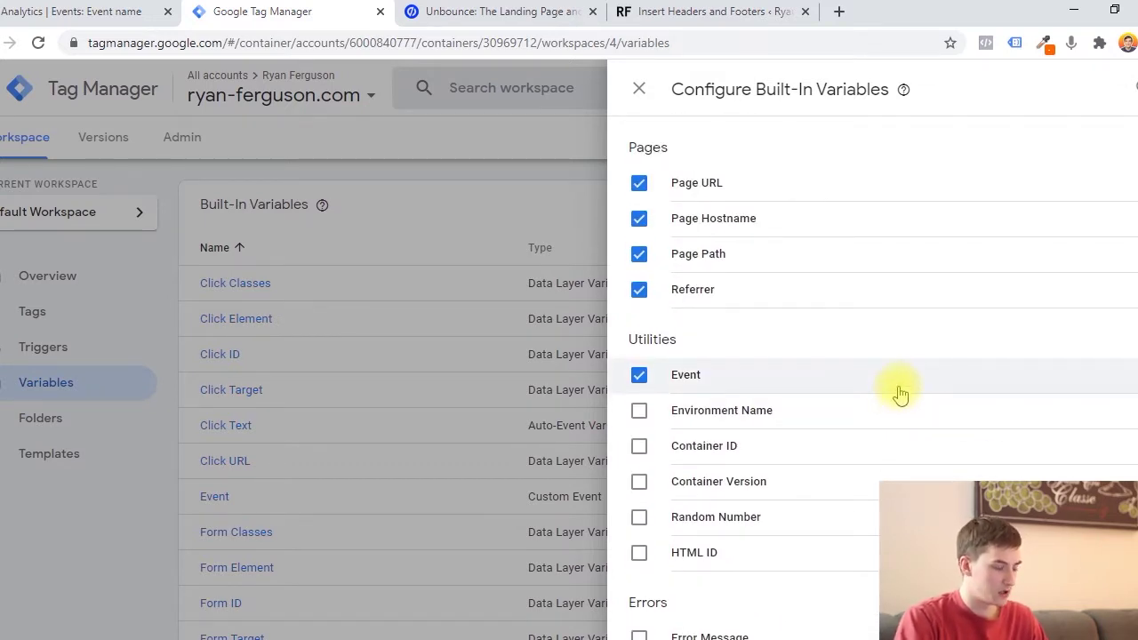
scroll(900, 394, down, 3)
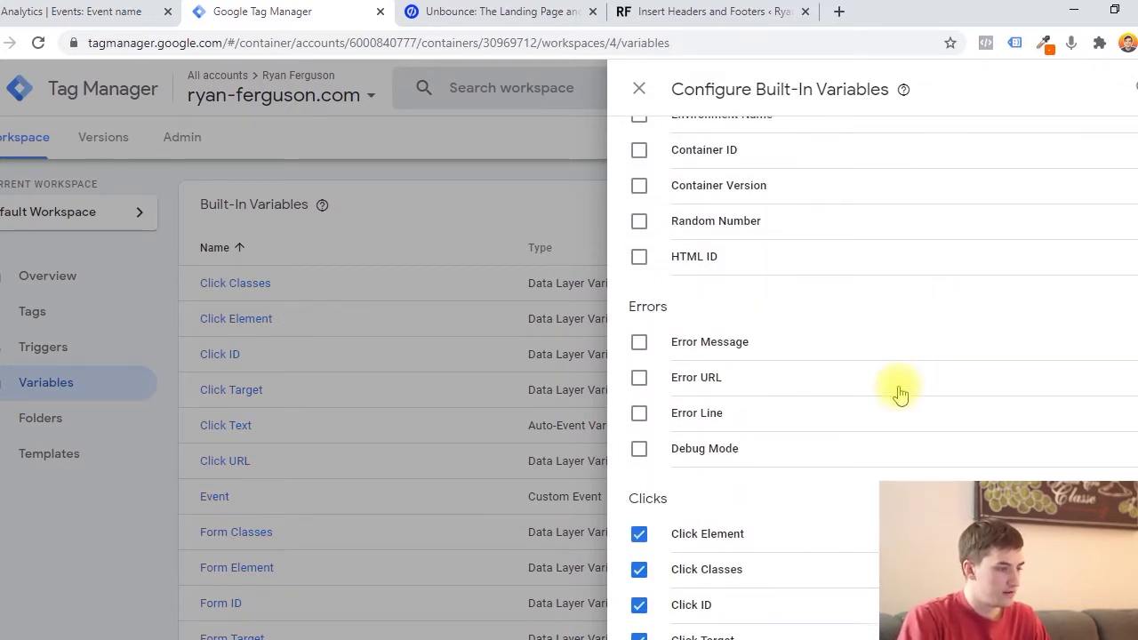
scroll(900, 394, down, 5)
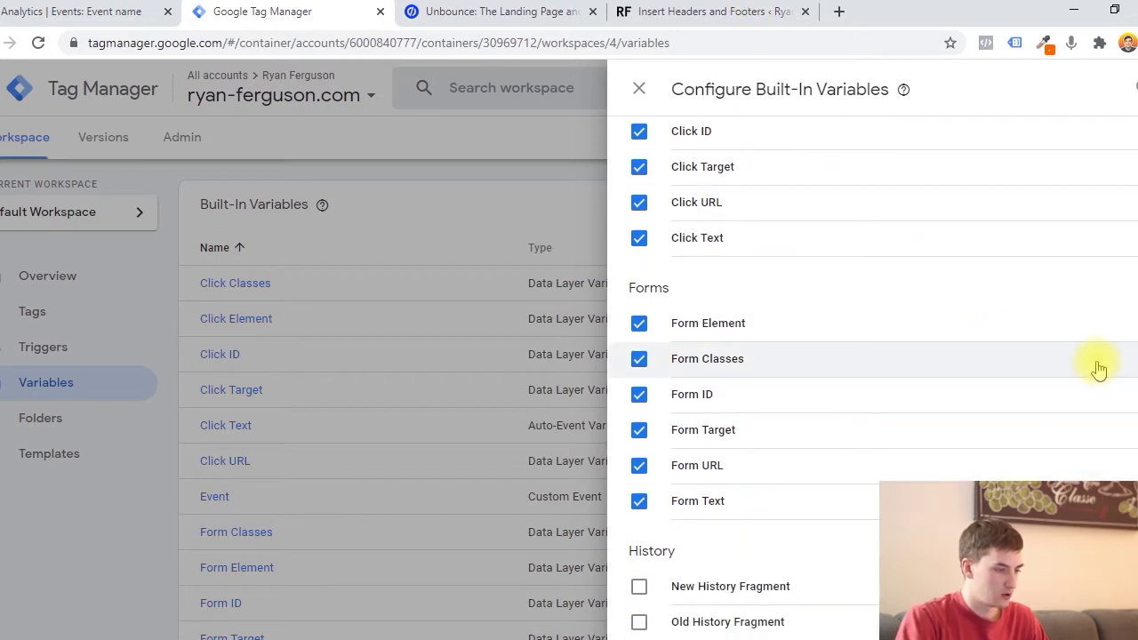
scroll(1098, 369, up, 1)
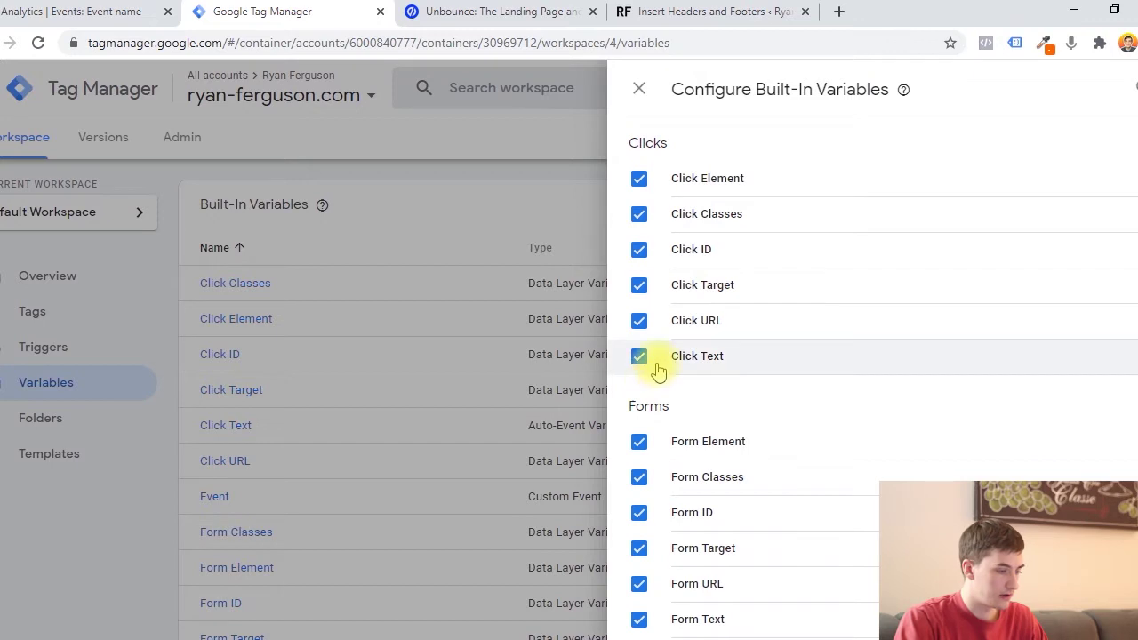
scroll(835, 256, down, 2)
scroll(742, 296, down, 5)
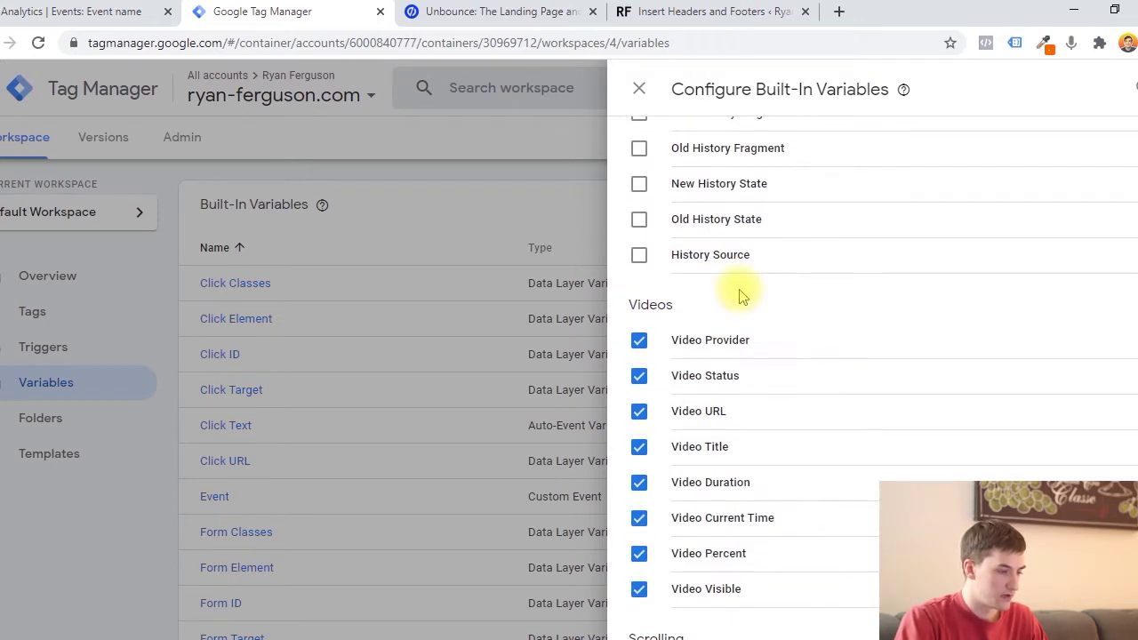
scroll(737, 262, up, 3)
scroll(760, 303, down, 4)
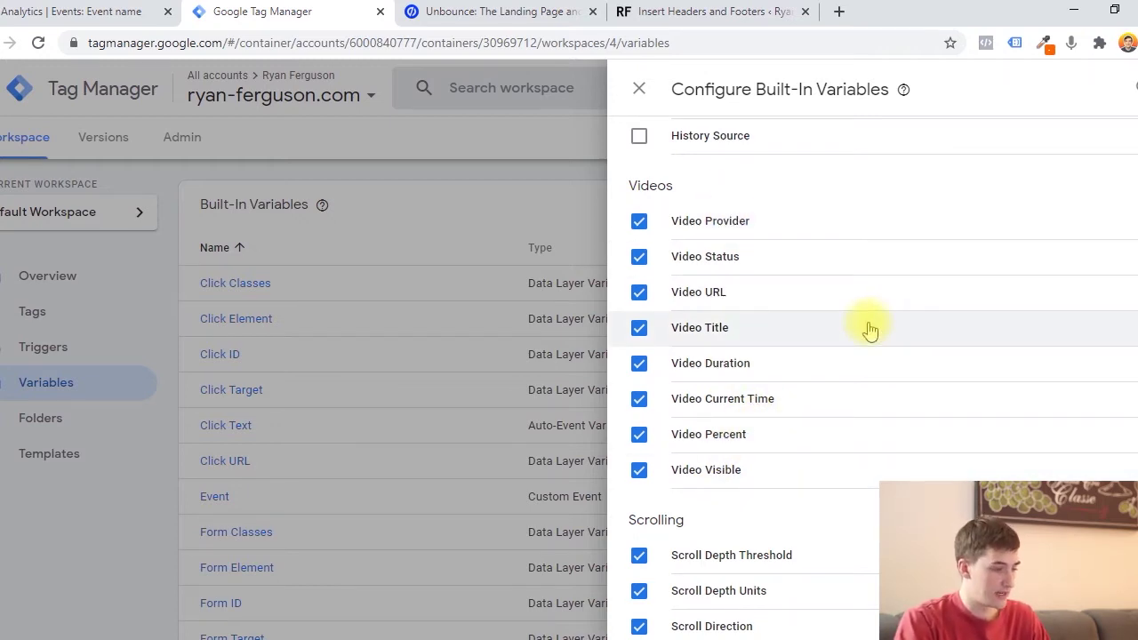
scroll(870, 328, down, 2)
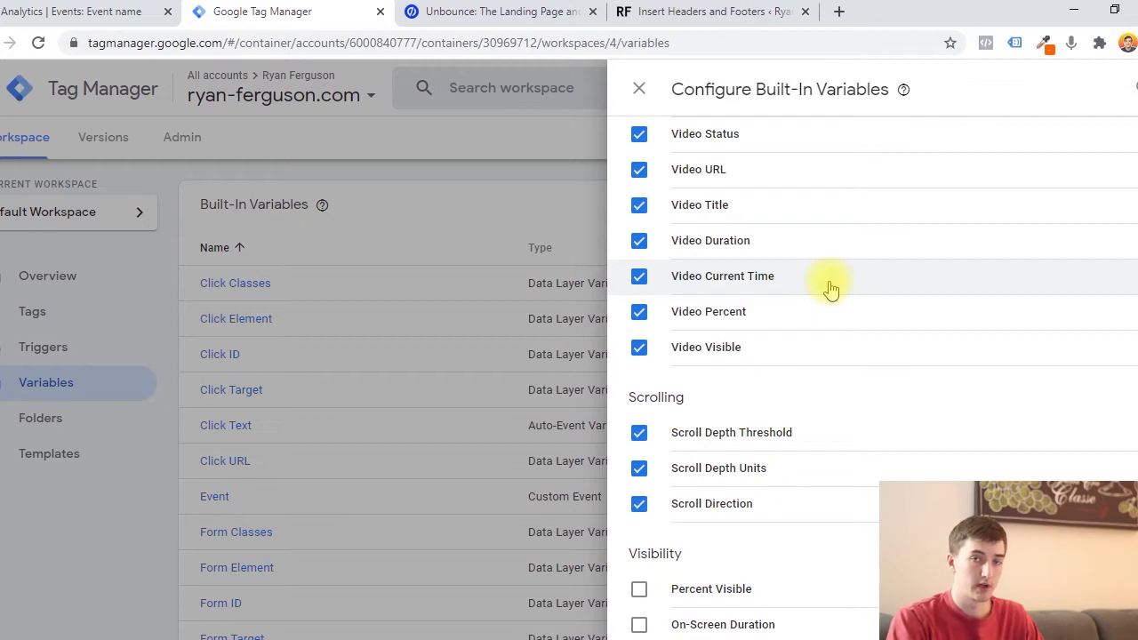
click(638, 88)
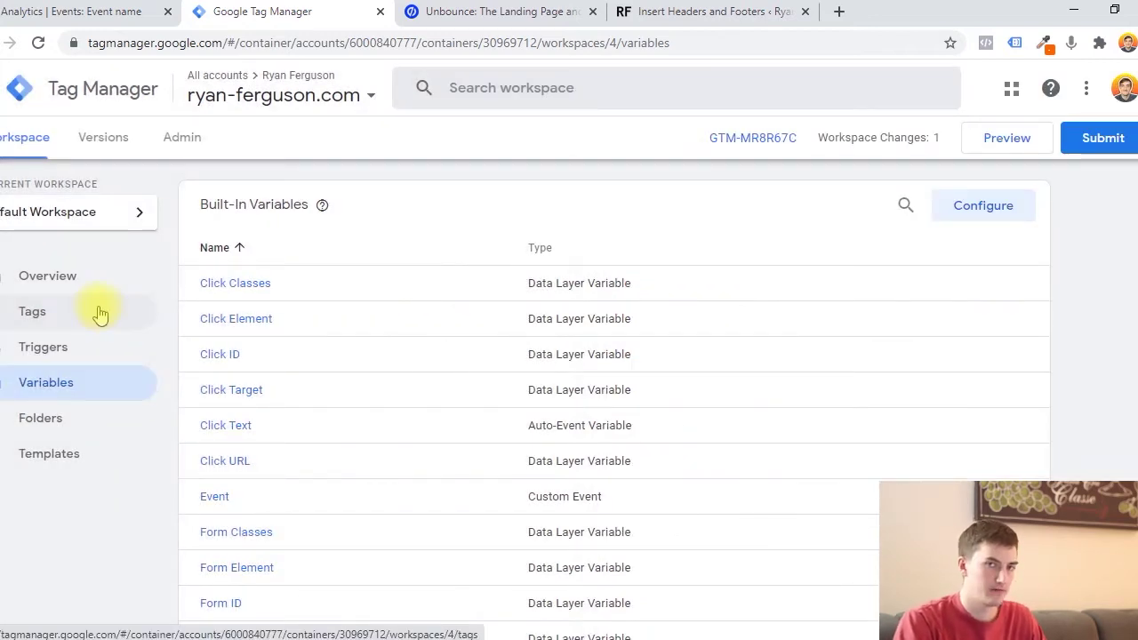
Open the container's tags list, check the header script in the WordPress plugin settings, and return to Tag Manager
click(84, 309)
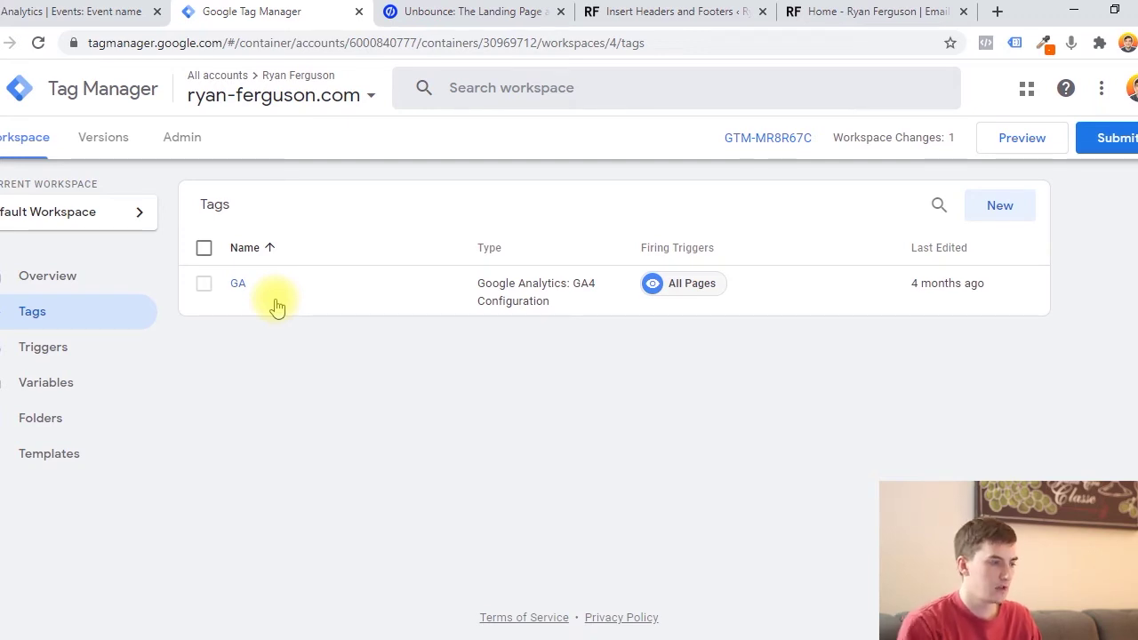
click(627, 11)
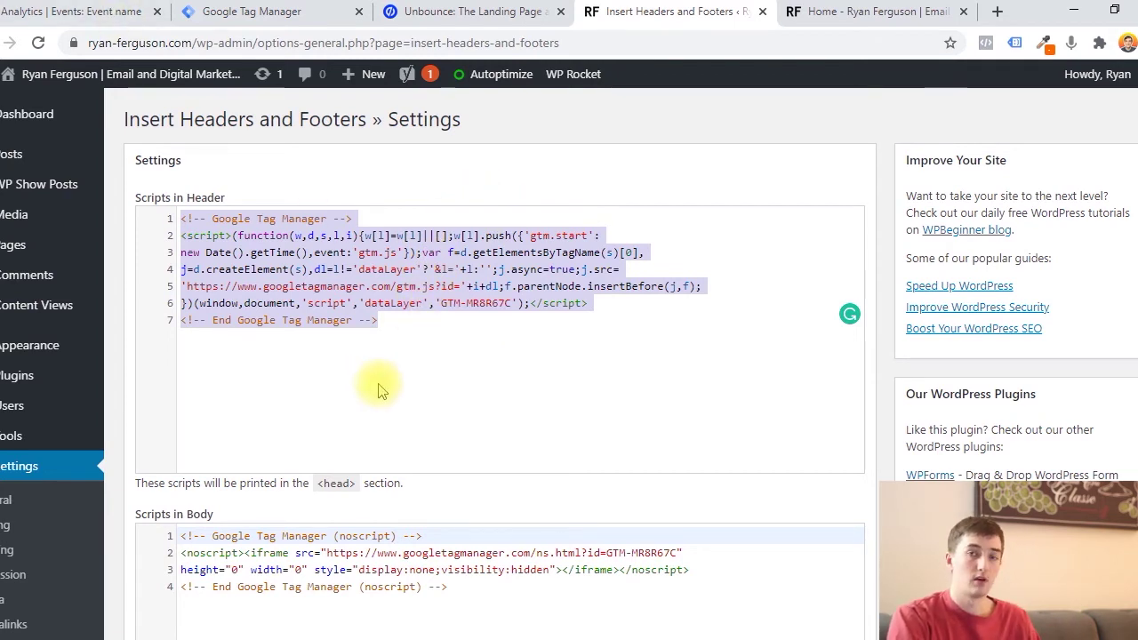
click(415, 326)
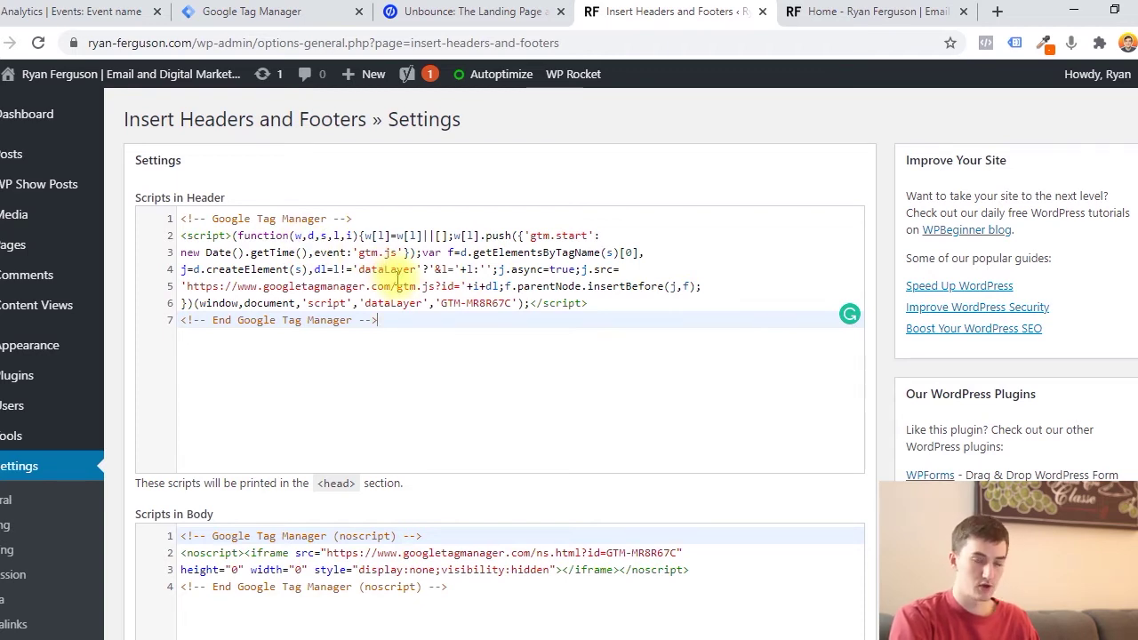
click(305, 8)
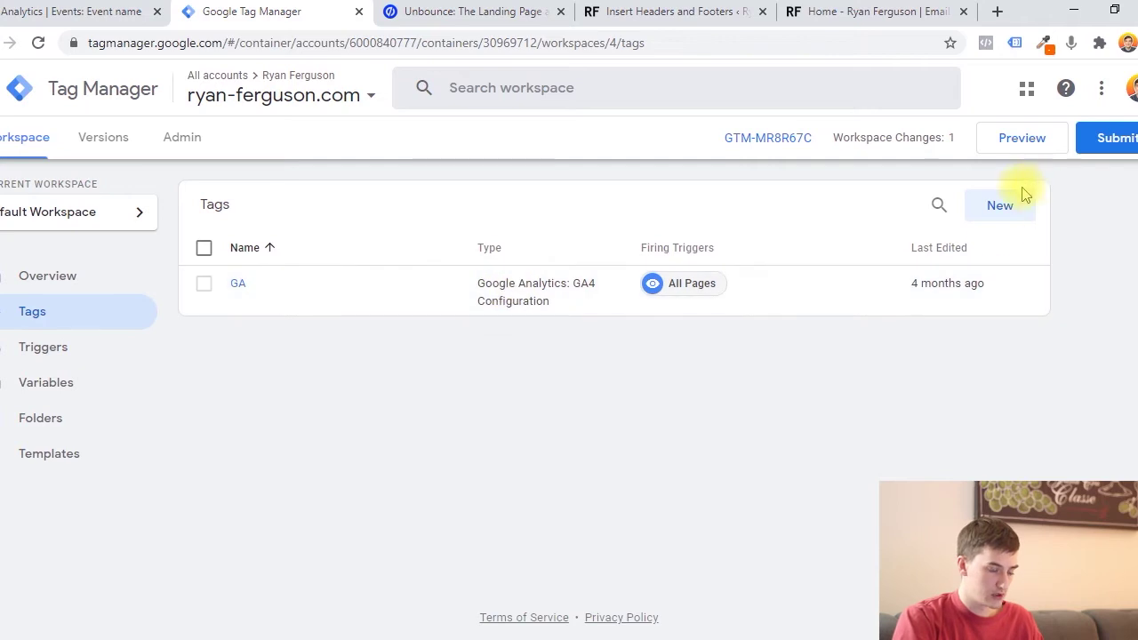
Create a new tag and name it GA4
click(997, 218)
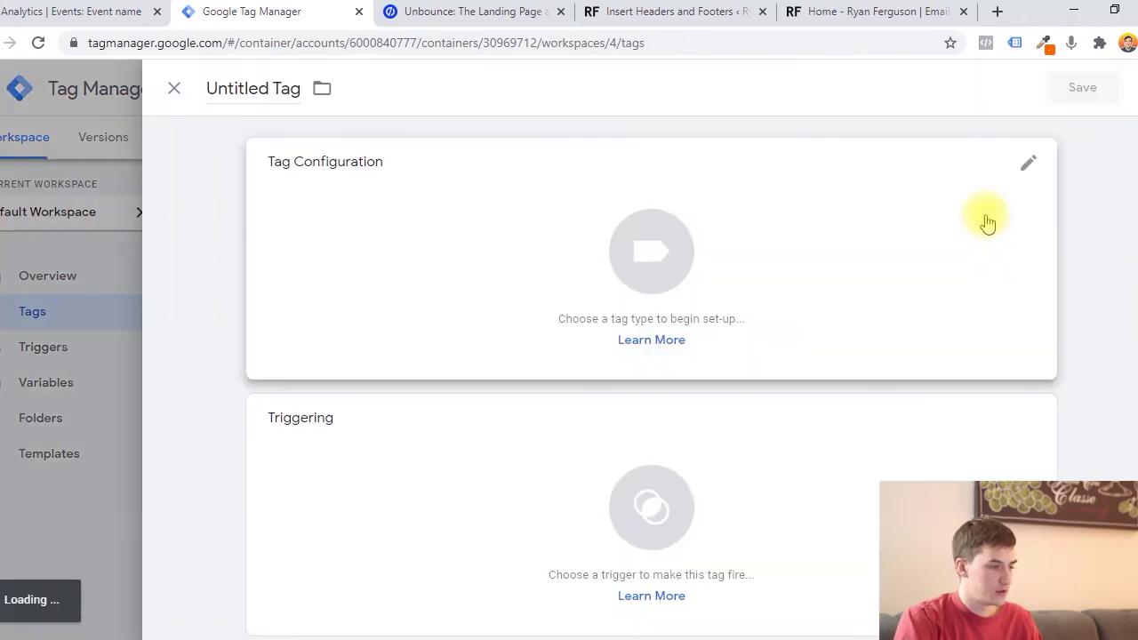
click(249, 82)
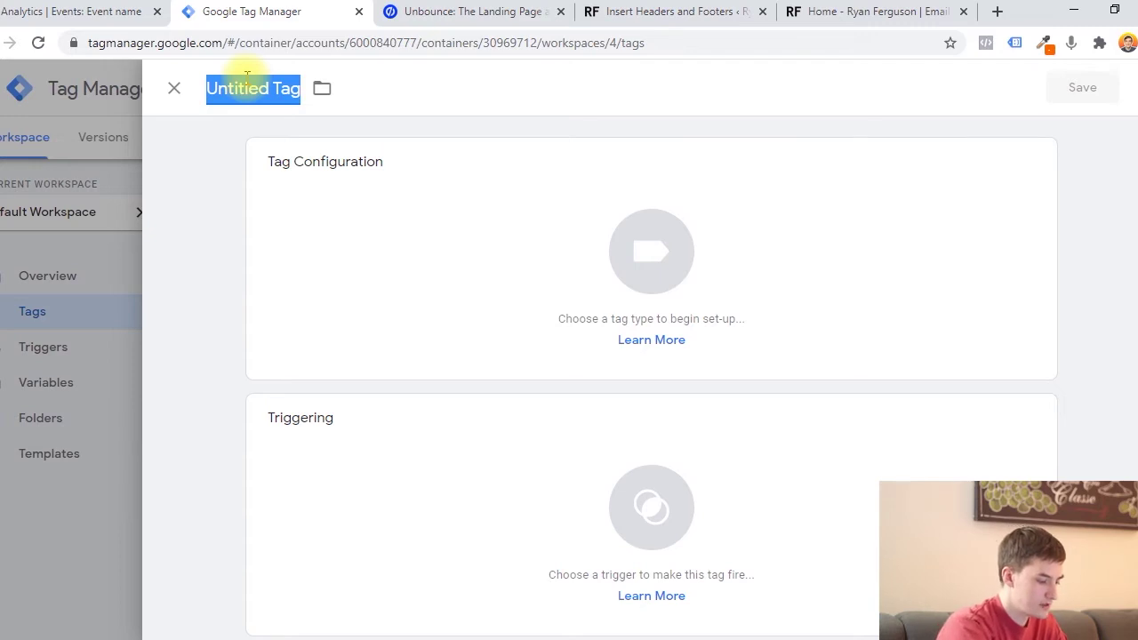
text(GA4)
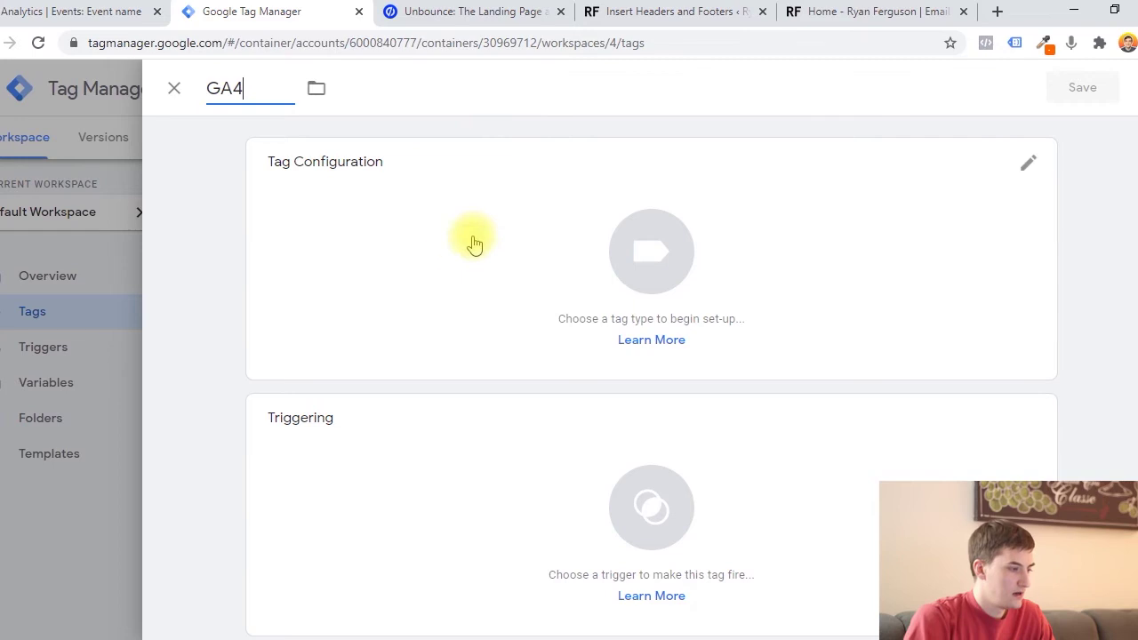
Browse the available tag types and set the GA4 tag's type to Google Analytics: GA4 Configuration
click(496, 220)
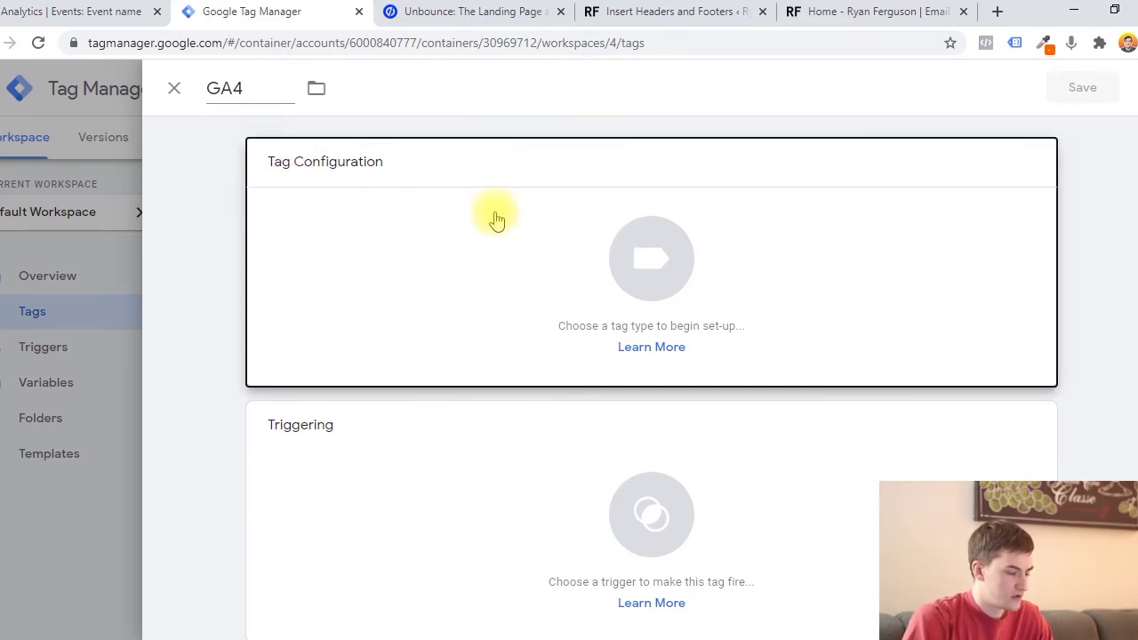
click(641, 250)
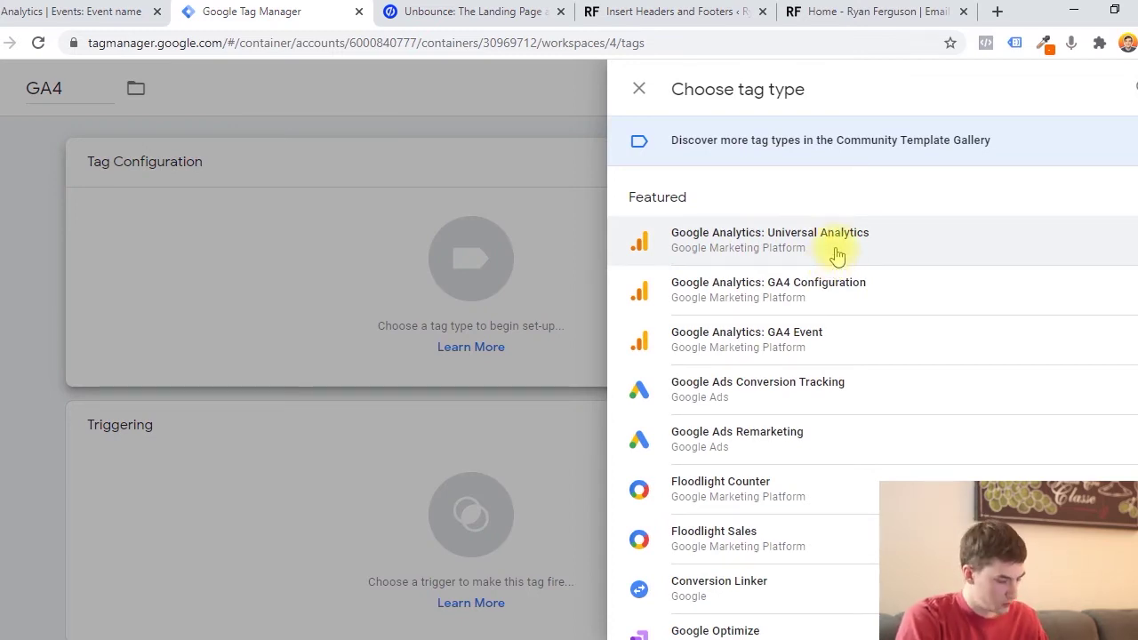
scroll(836, 255, down, 10)
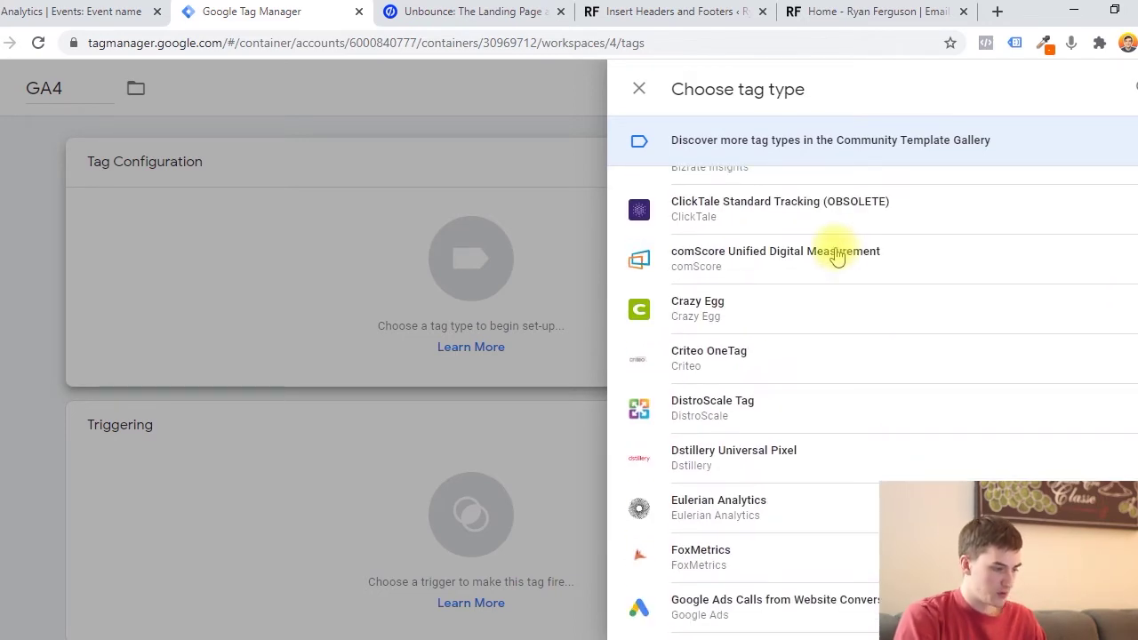
scroll(757, 322, down, 4)
scroll(761, 325, down, 5)
scroll(760, 325, down, 8)
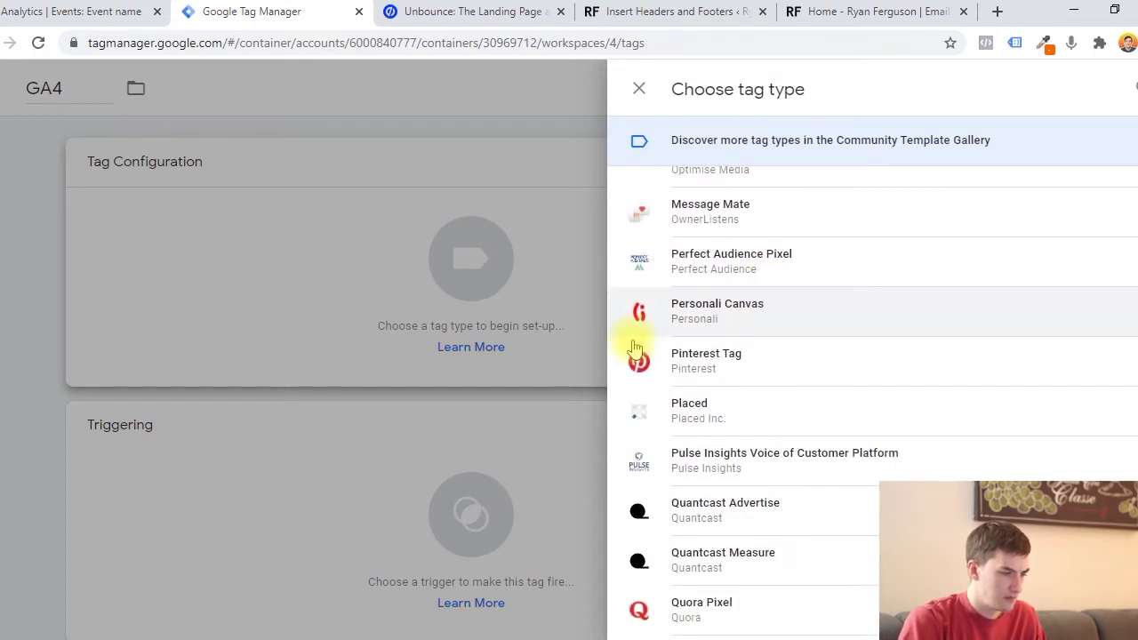
scroll(851, 352, up, 15)
scroll(851, 351, up, 15)
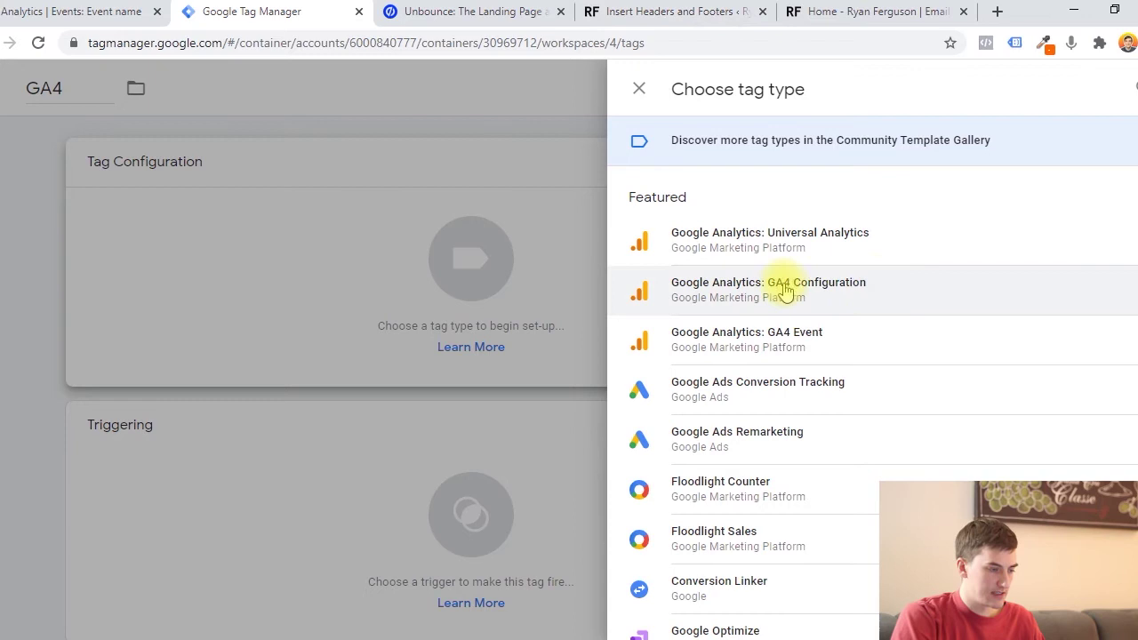
click(893, 288)
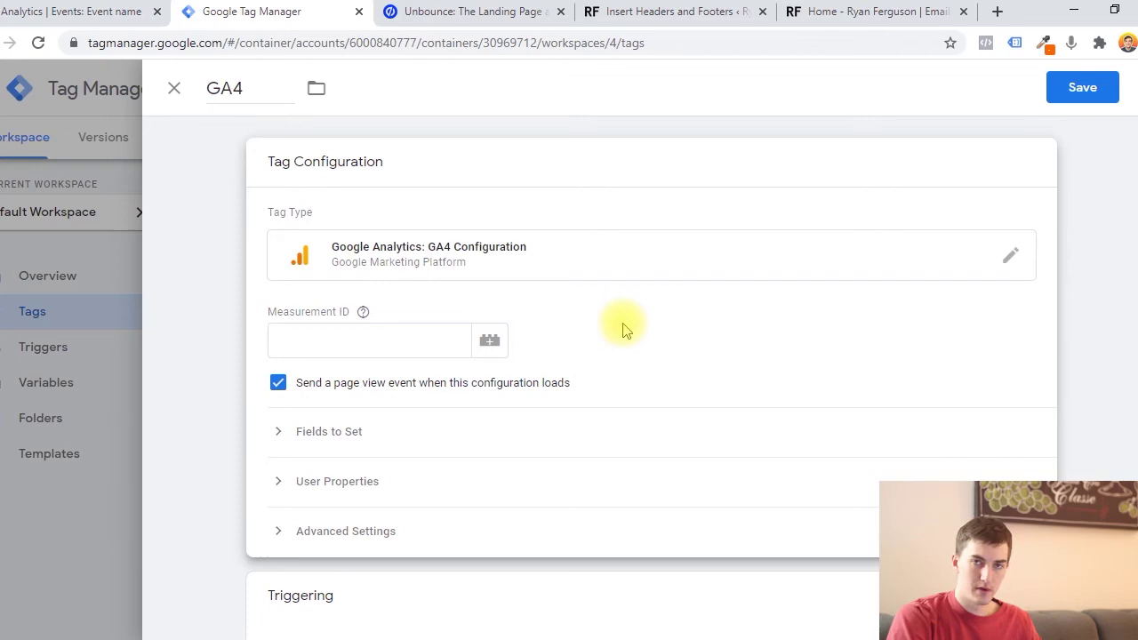
Assign the All Pages trigger to the GA4 tag with the Measurement ID left blank, and try to save it
click(338, 343)
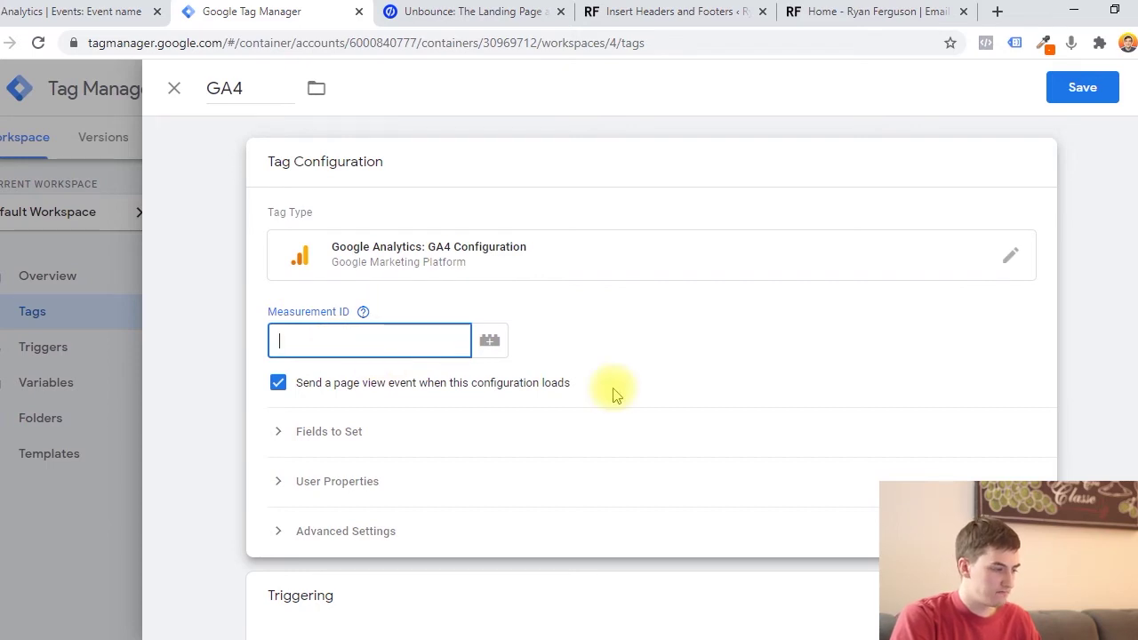
scroll(613, 392, down, 2)
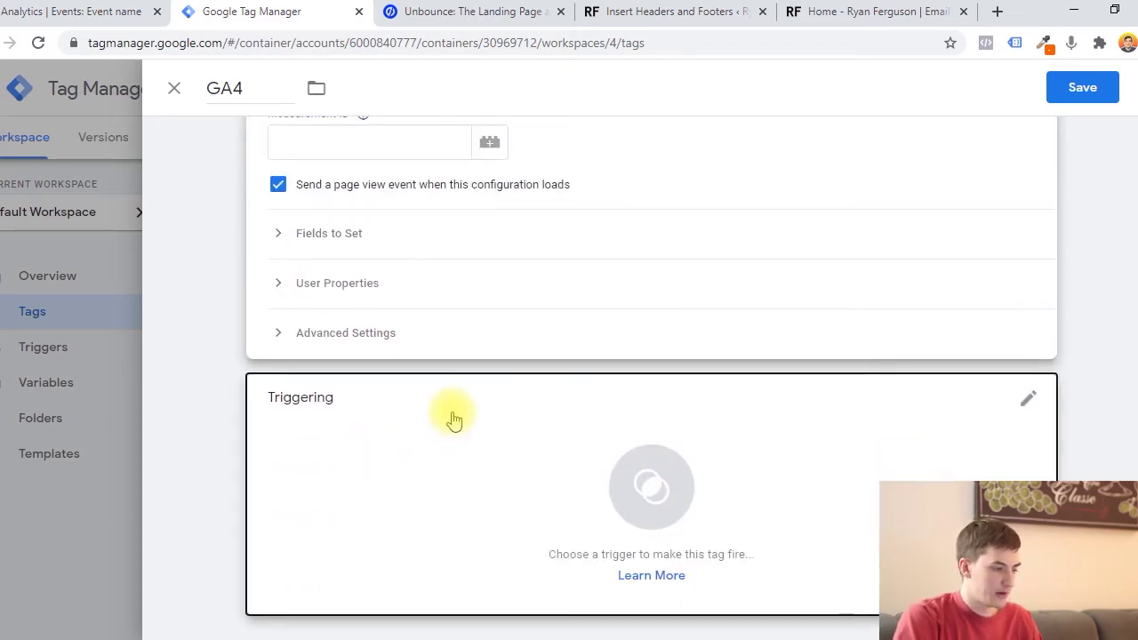
click(452, 419)
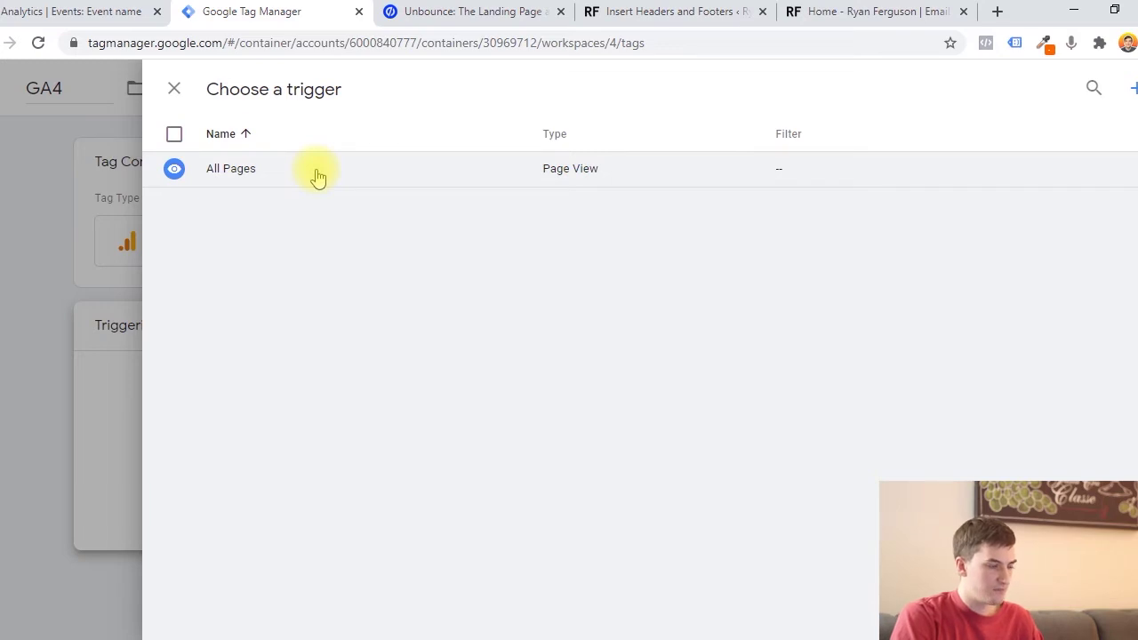
click(345, 172)
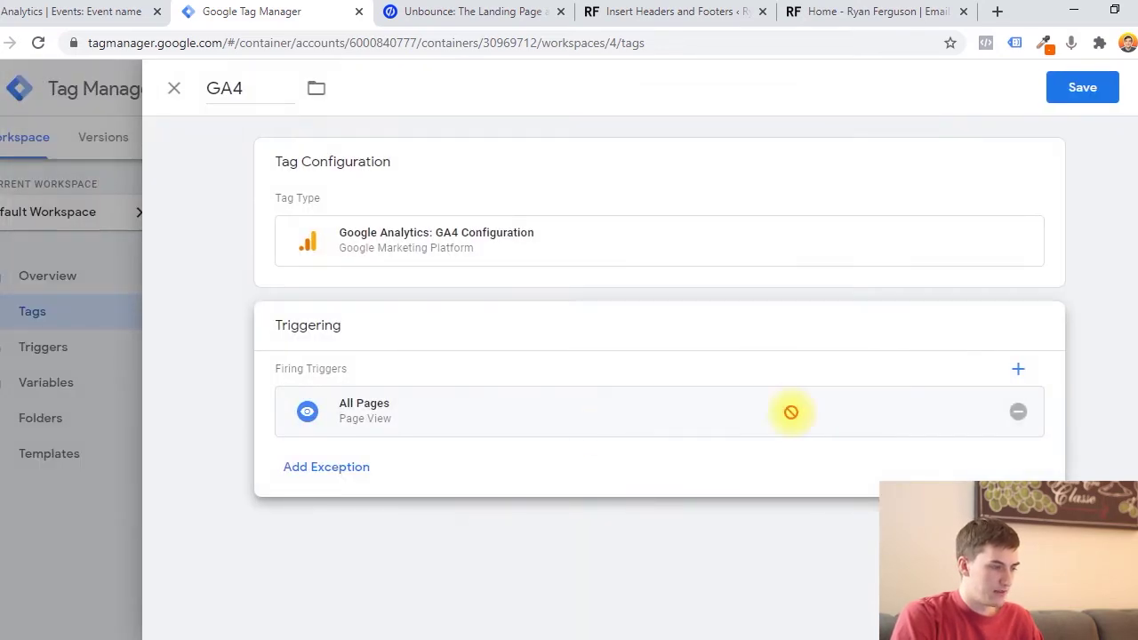
click(1084, 94)
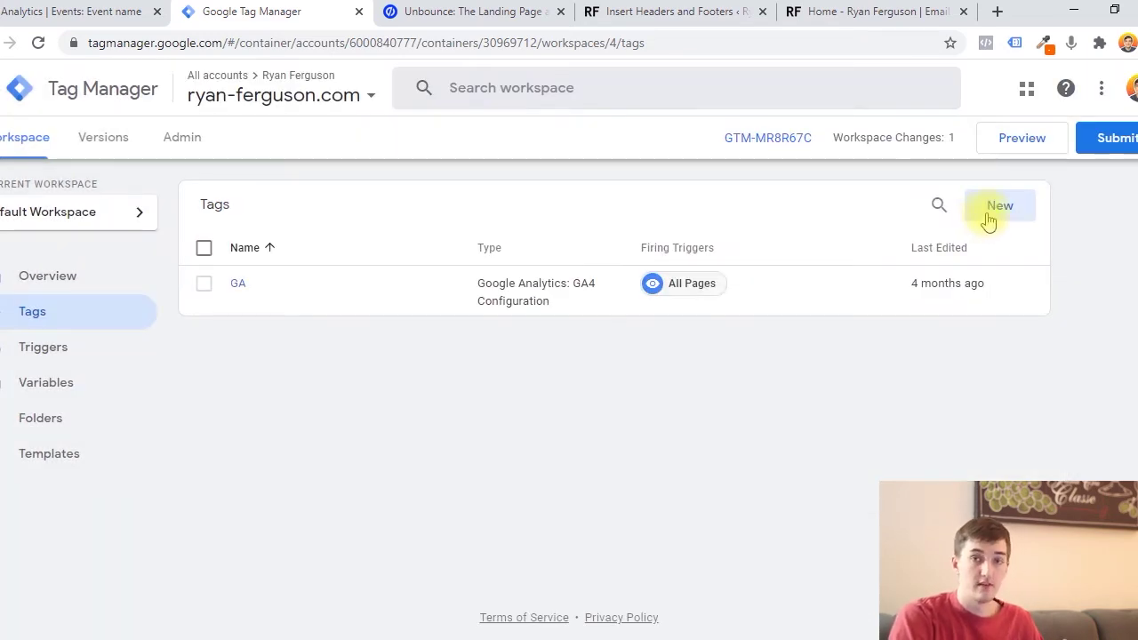
Create another new tag and name it FB Pixel
click(988, 216)
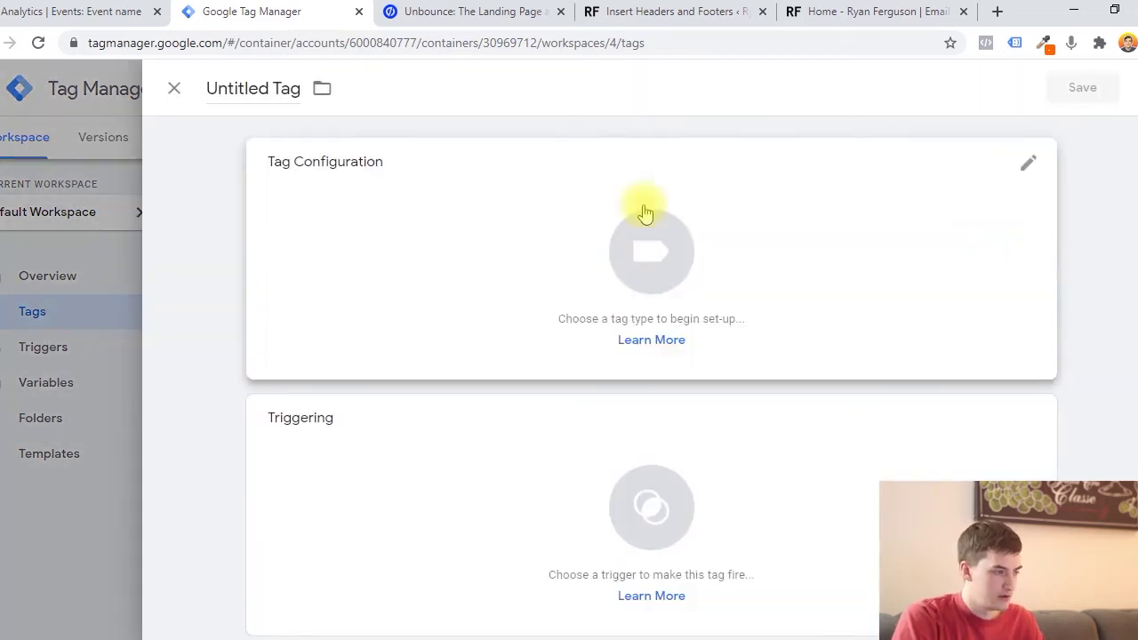
click(222, 88)
key(ctrl+a)
text(FB)
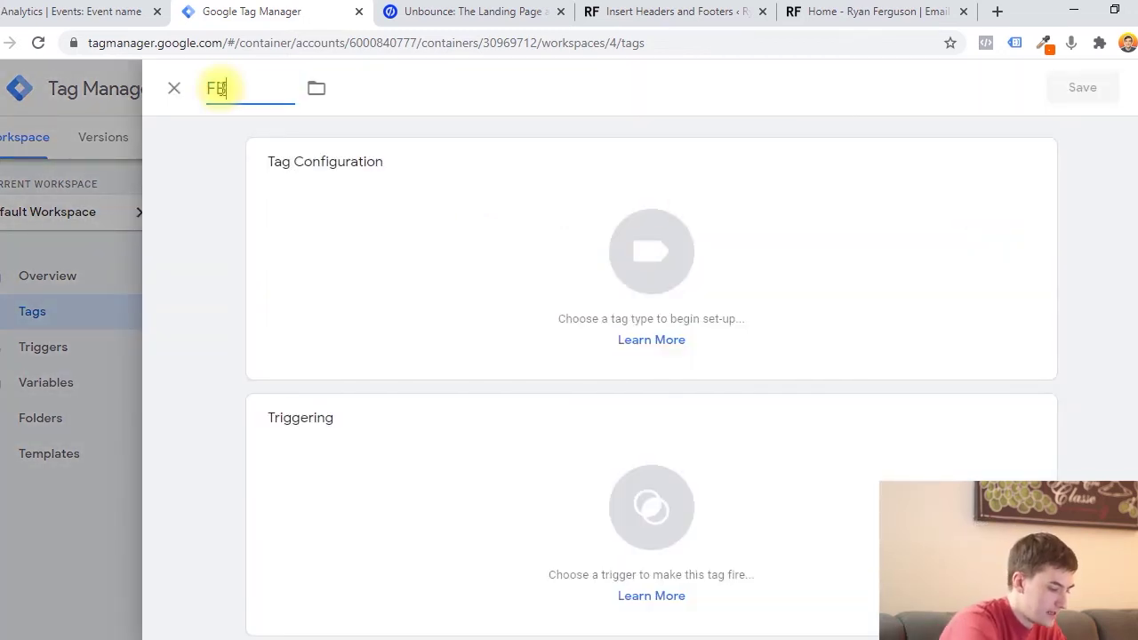
text( Pixel)
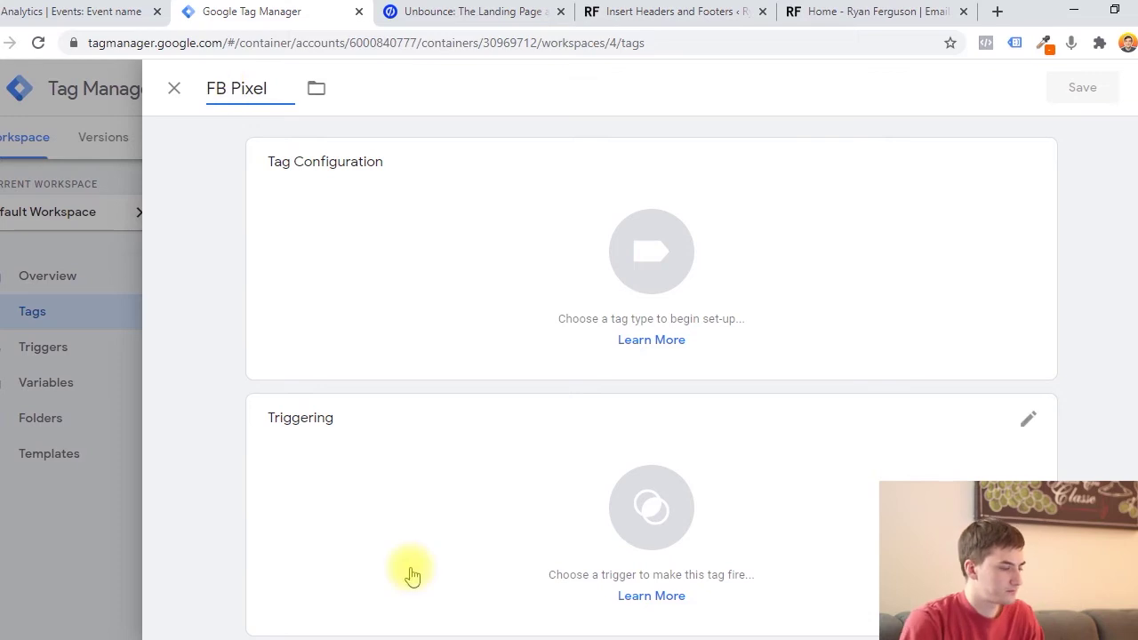
Set the FB Pixel tag's type to Custom HTML and place the cursor in its HTML code field
click(541, 253)
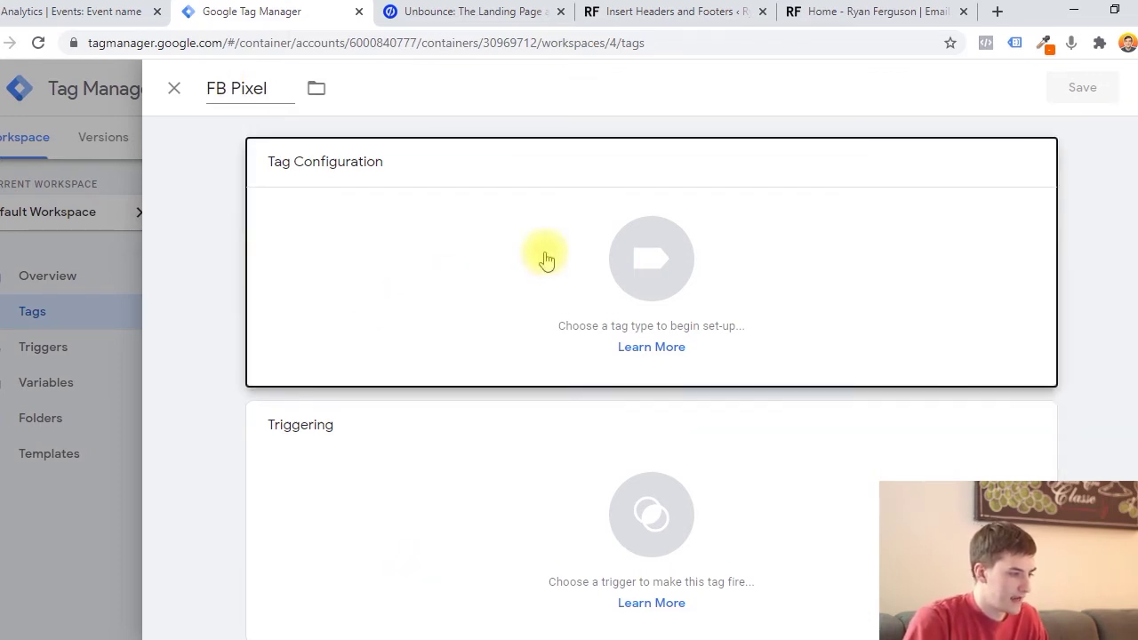
click(930, 292)
scroll(934, 292, down, 3)
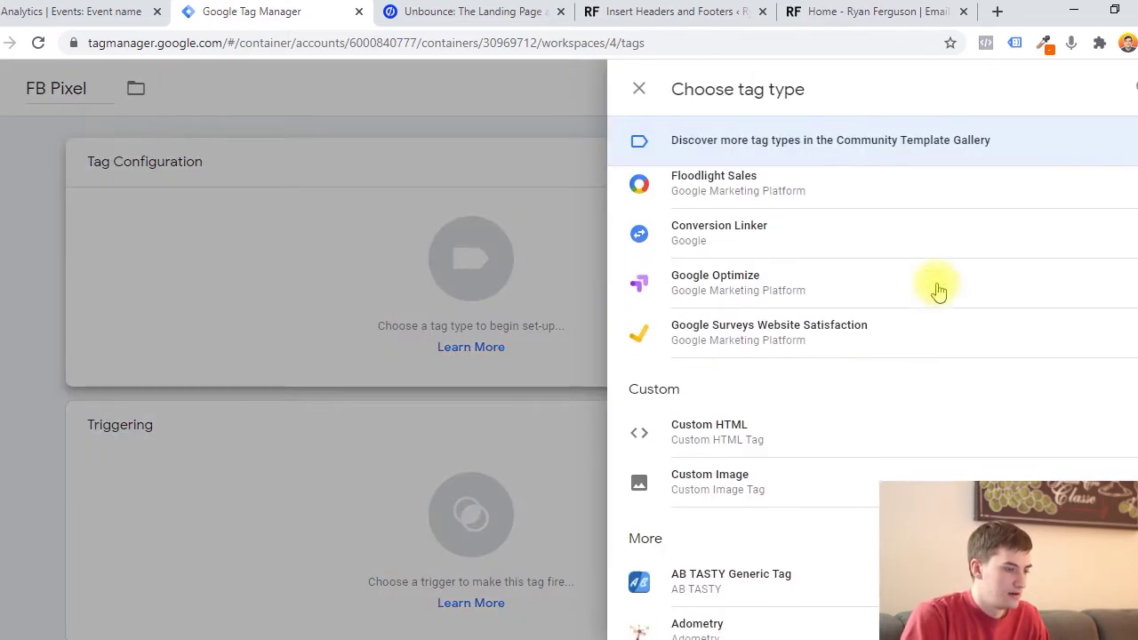
scroll(744, 222, up, 2)
scroll(1000, 456, down, 4)
scroll(990, 457, up, 6)
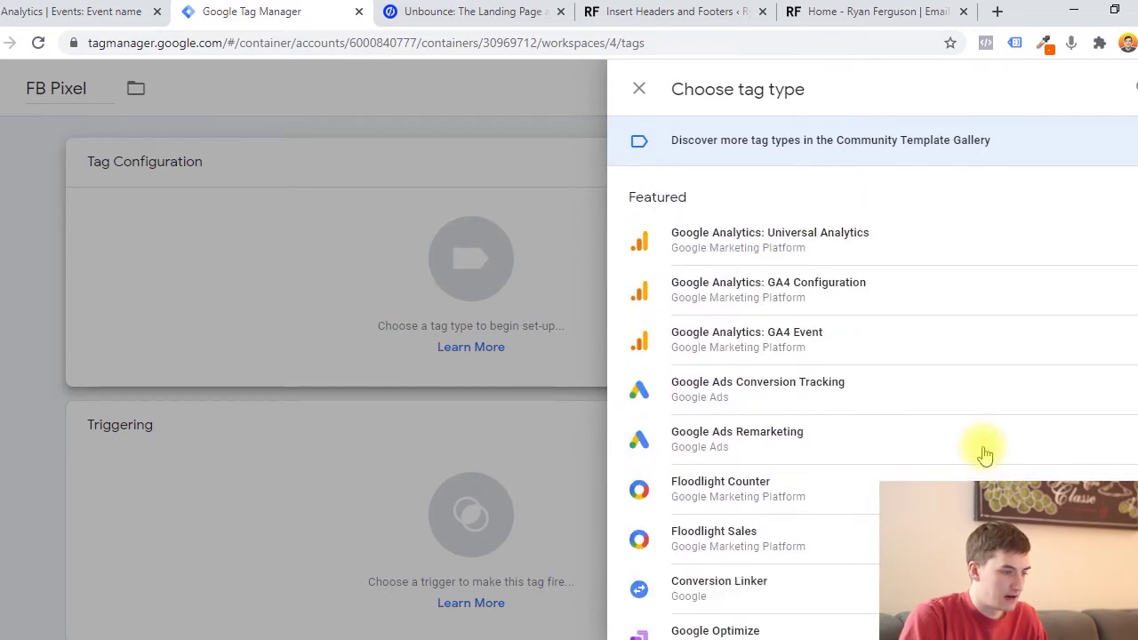
scroll(985, 453, down, 5)
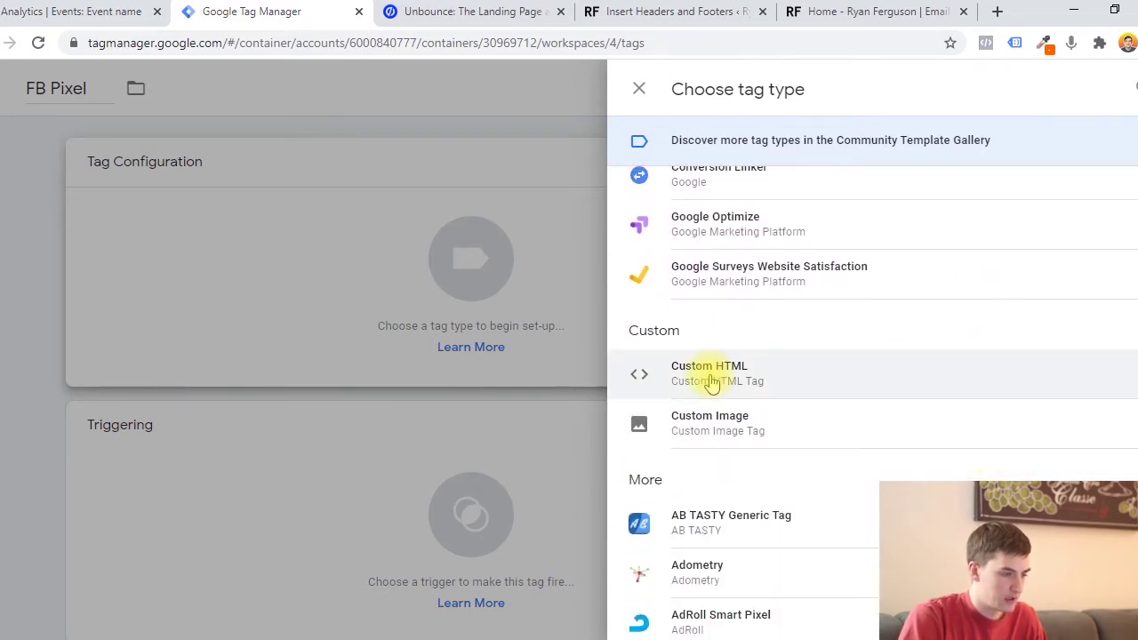
click(711, 382)
scroll(462, 302, down, 1)
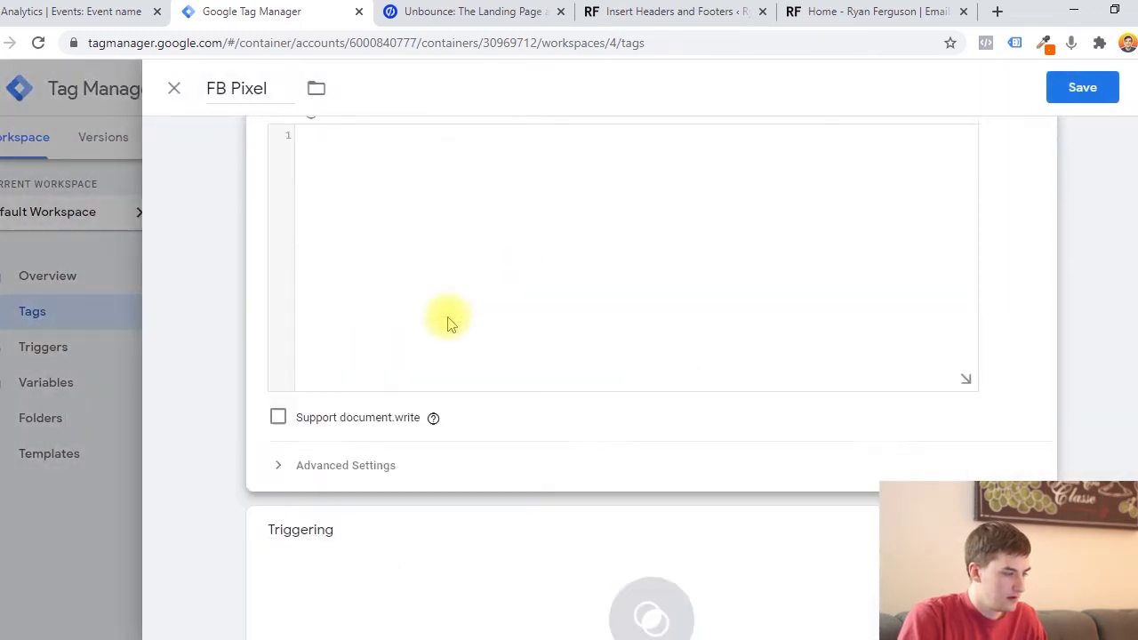
scroll(453, 267, down, 2)
scroll(457, 244, up, 3)
scroll(399, 376, down, 1)
click(378, 346)
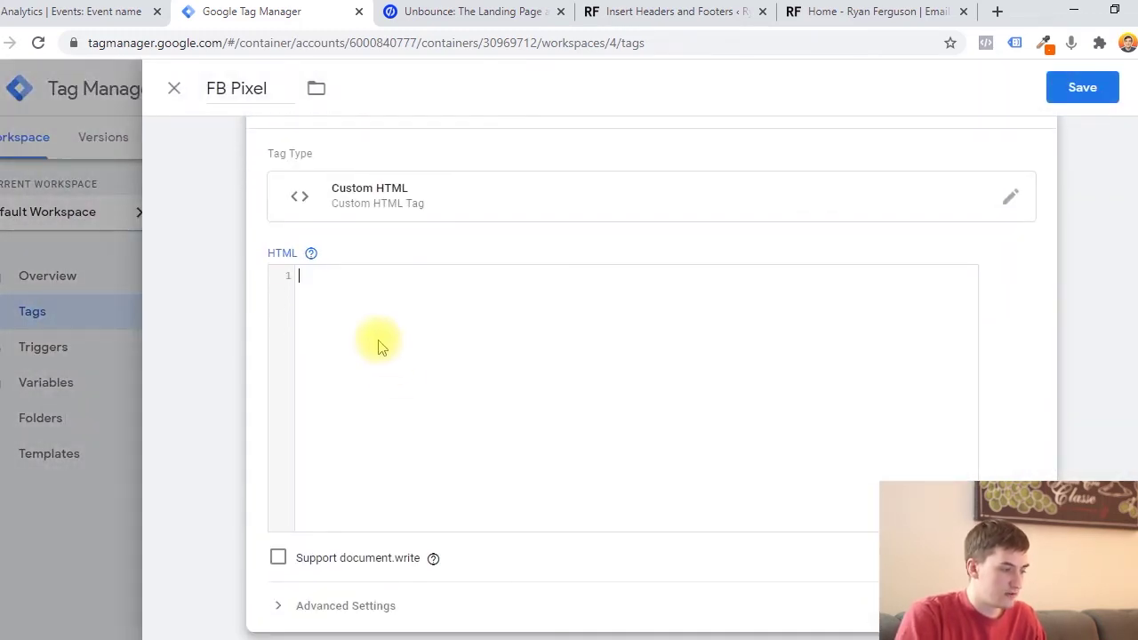
Assign the All Pages trigger to the FB Pixel tag, then close the tag and discard its unsaved changes
scroll(391, 320, down, 2)
click(310, 422)
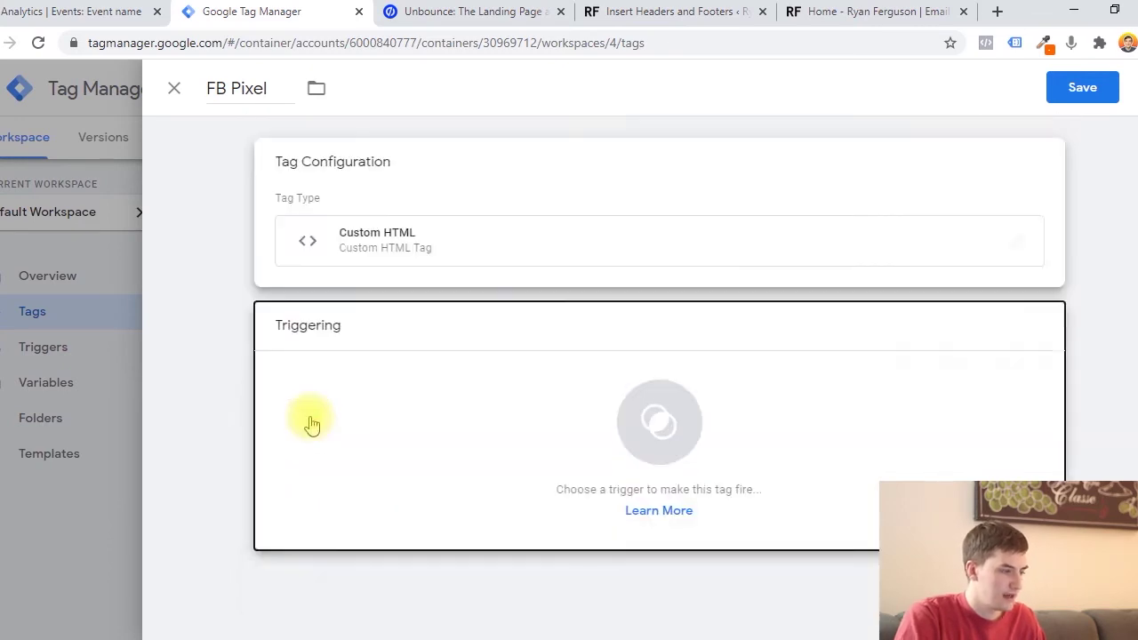
click(236, 168)
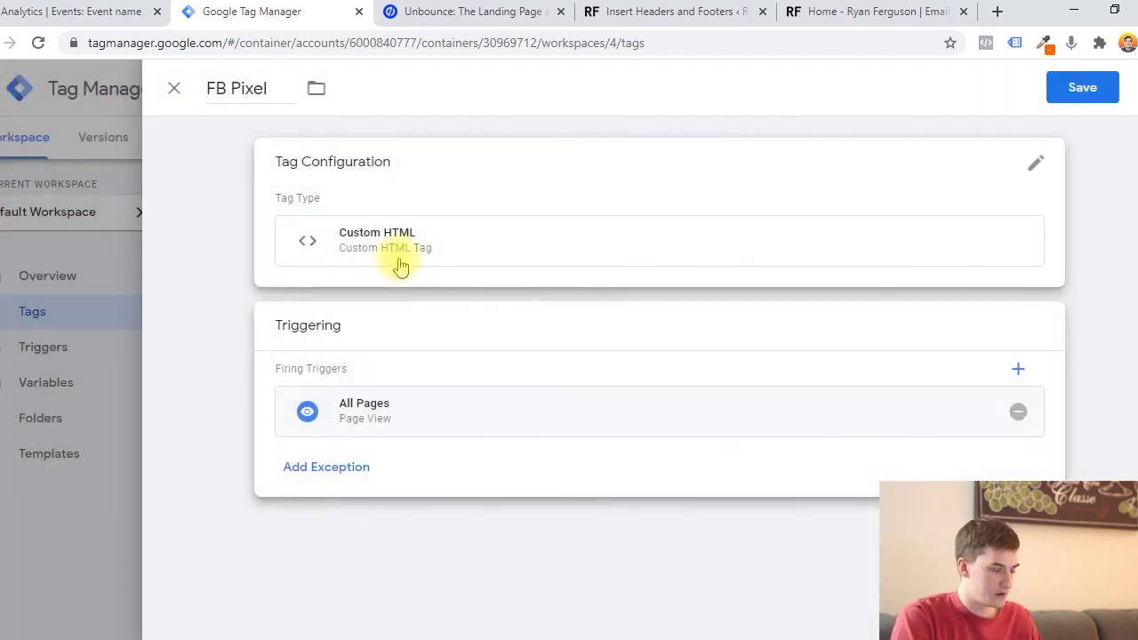
click(1076, 101)
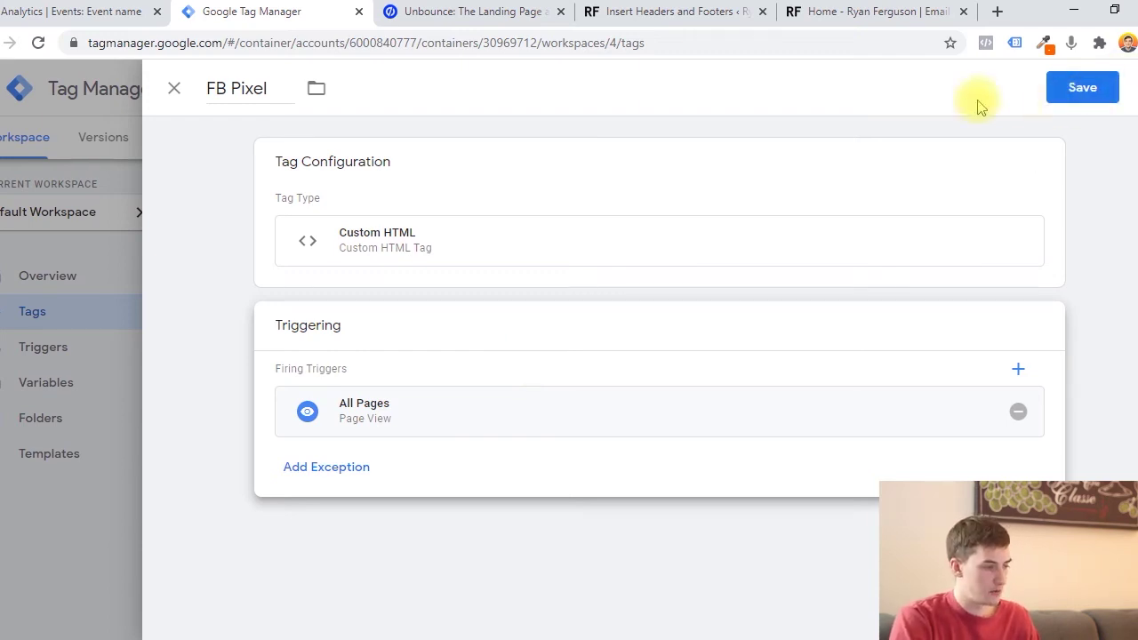
click(174, 92)
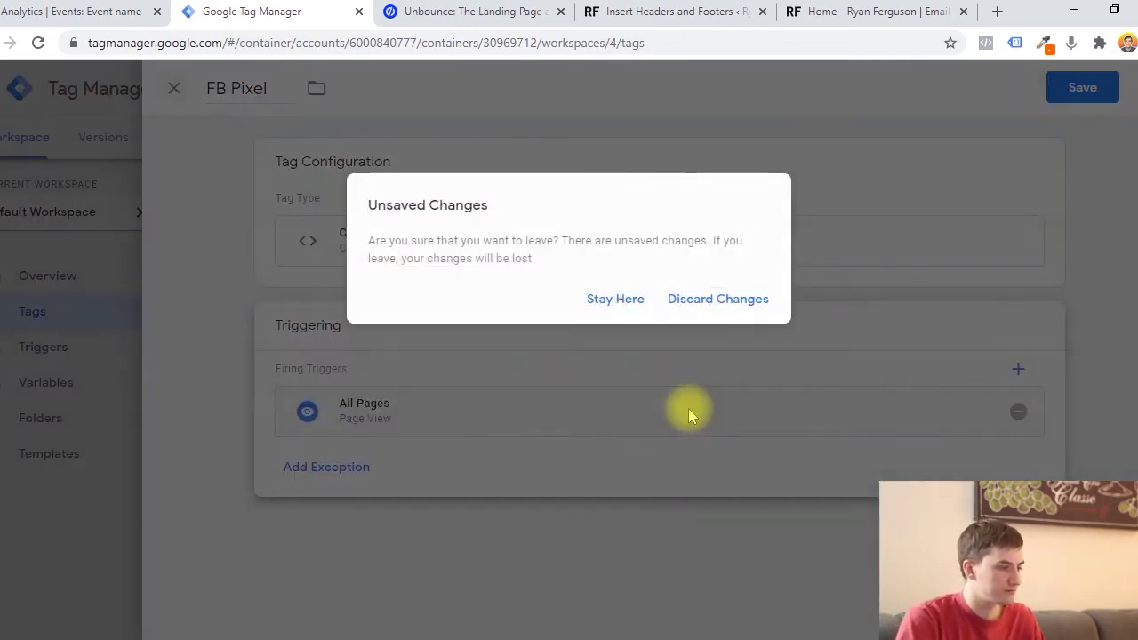
click(708, 299)
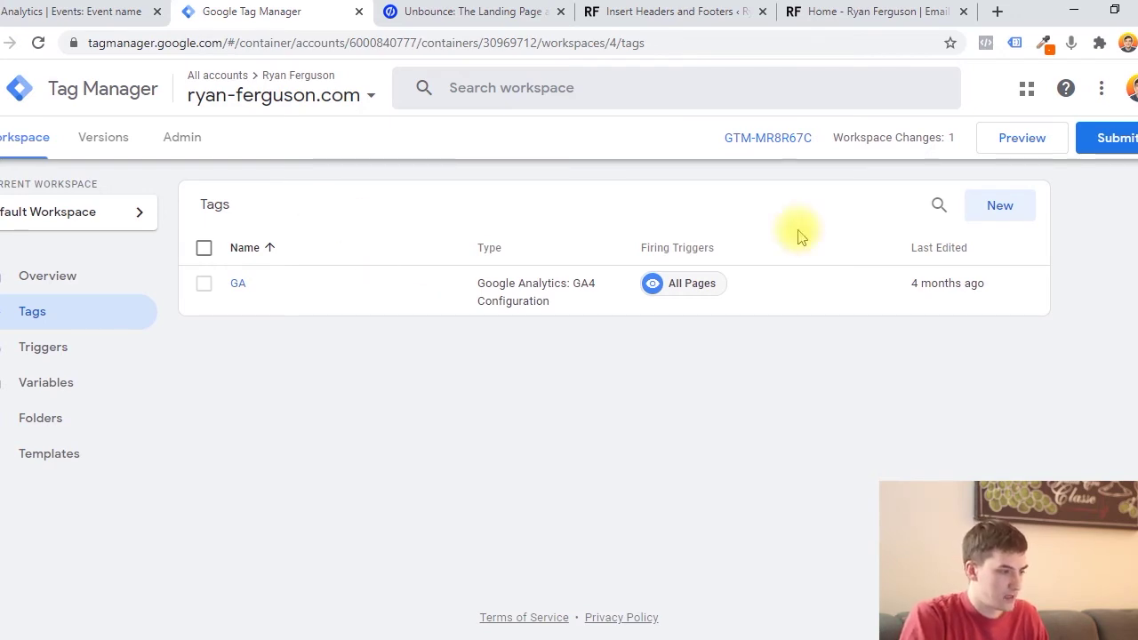
Start a new tag, look over the newsletter sign-up section on the website's home page, and return to Tag Manager
click(998, 209)
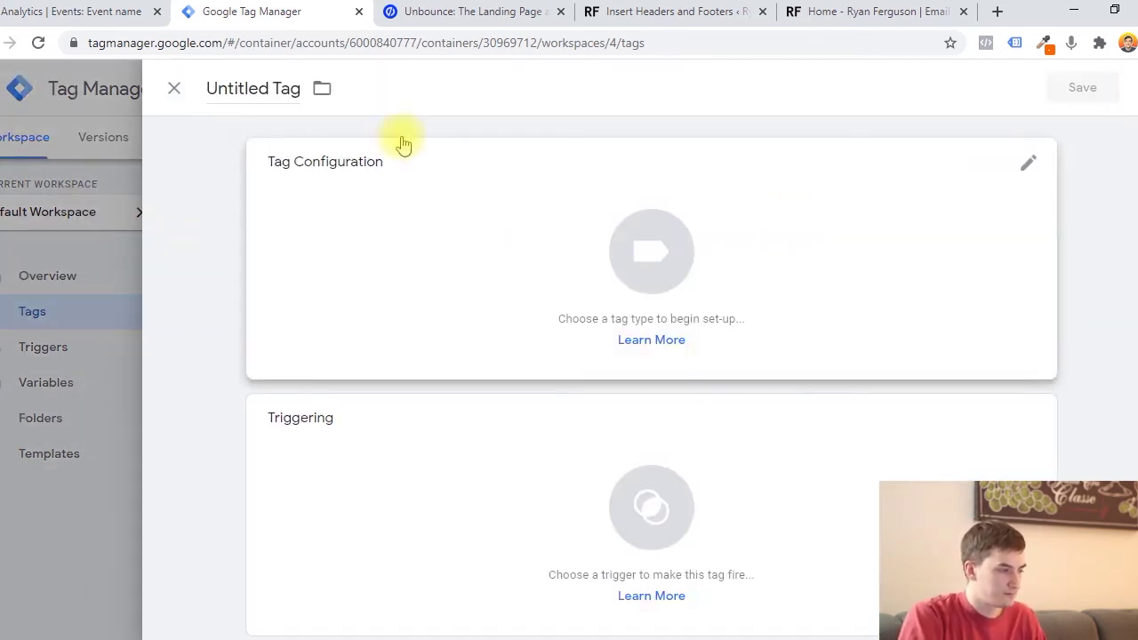
click(275, 81)
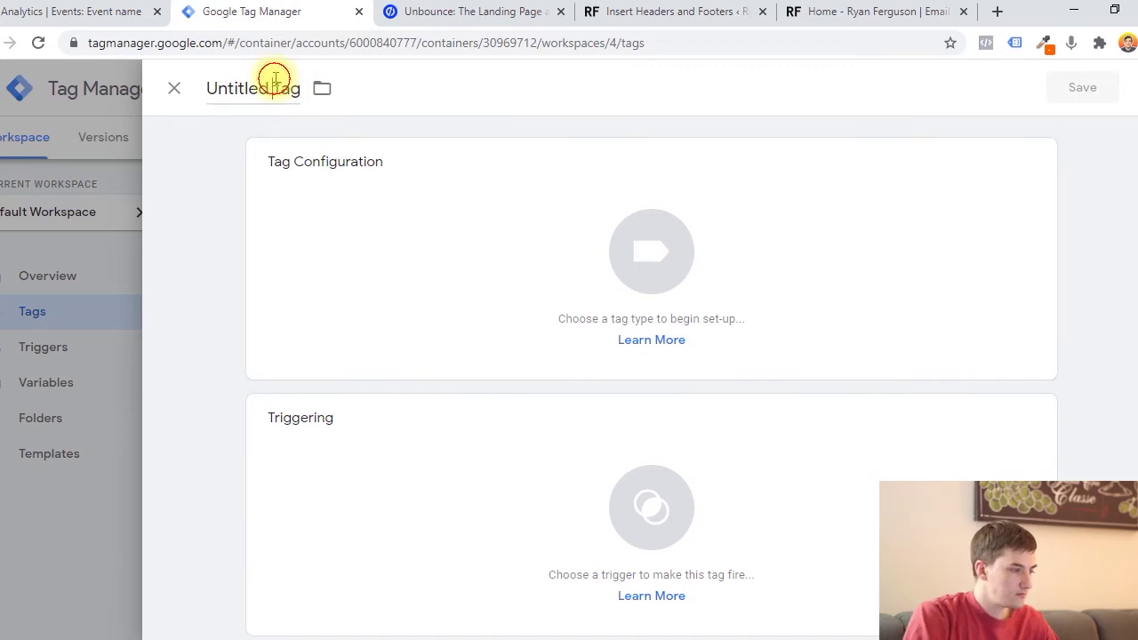
click(791, 10)
scroll(619, 256, down, 4)
scroll(616, 254, up, 4)
scroll(749, 302, down, 4)
scroll(711, 298, up, 4)
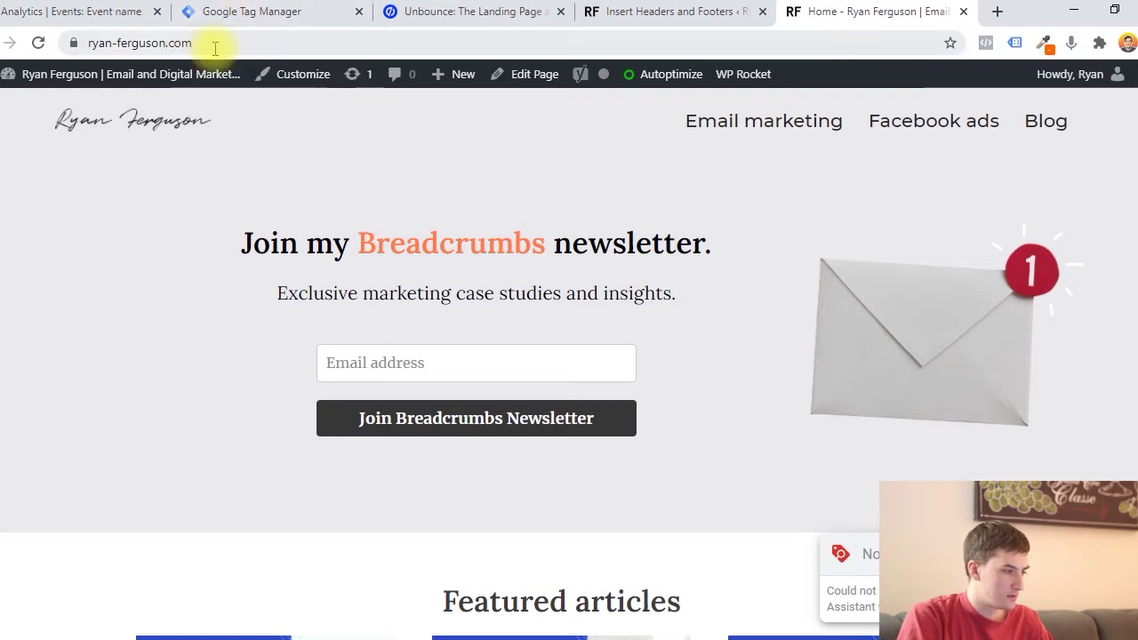
click(254, 12)
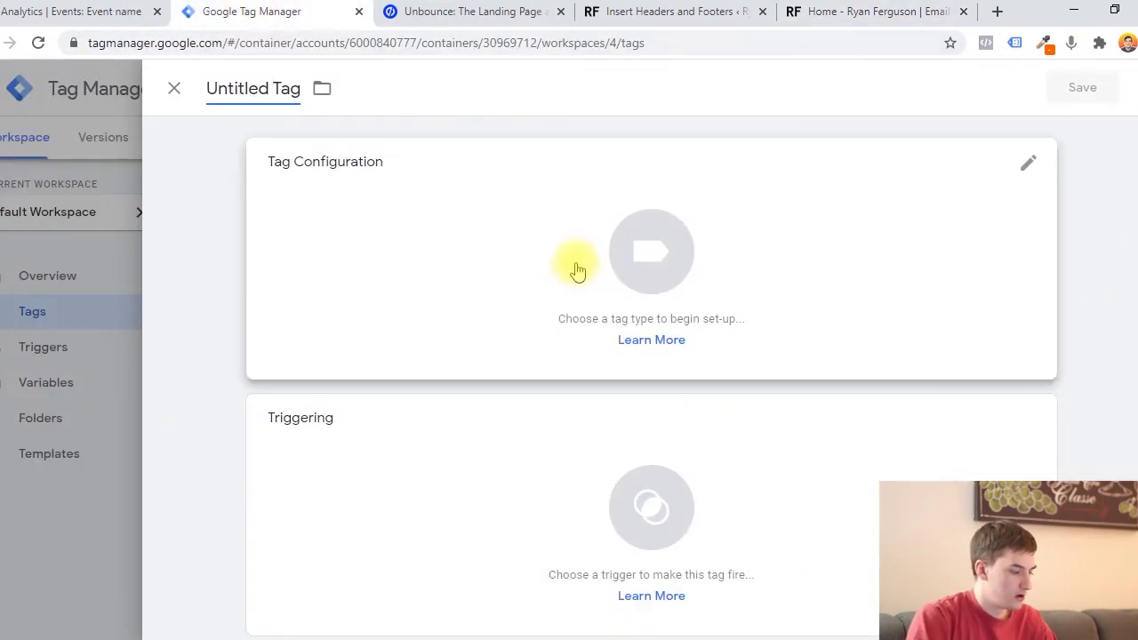
Name the new tag Button - Email Opt-in
click(179, 93)
text(Button -)
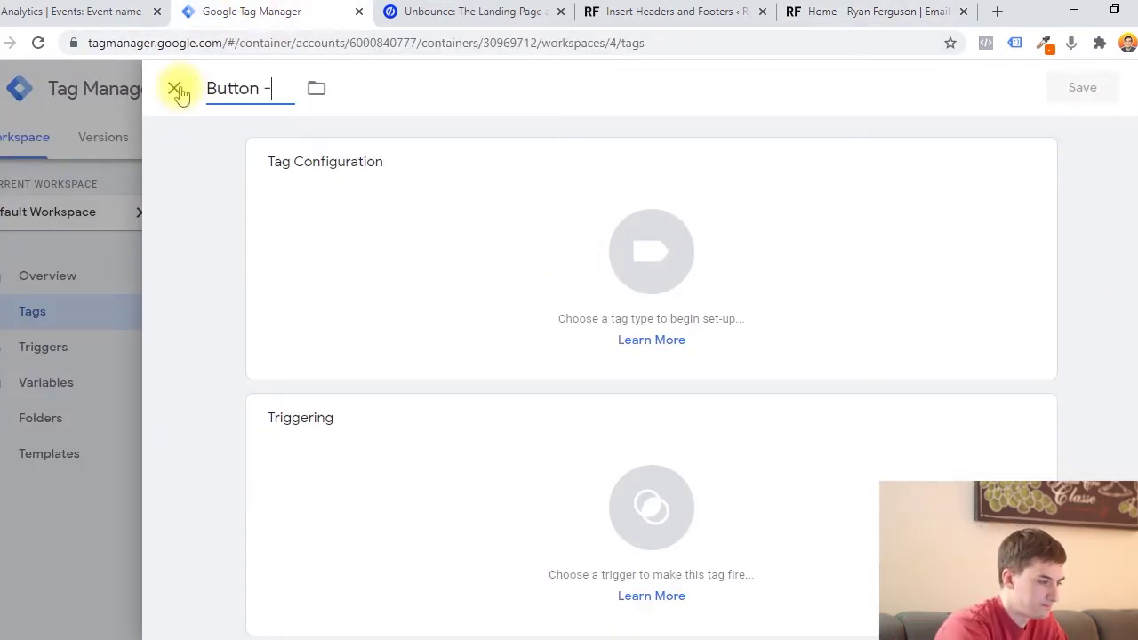
text( Email Op-)
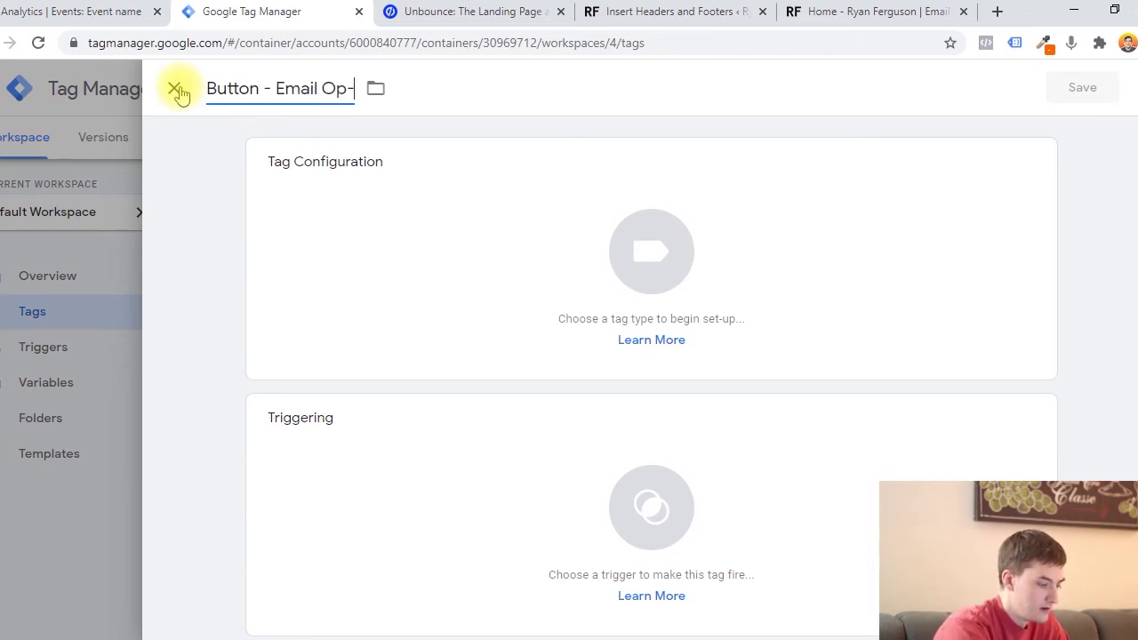
text(in)
text(t)
key(BackSpace)
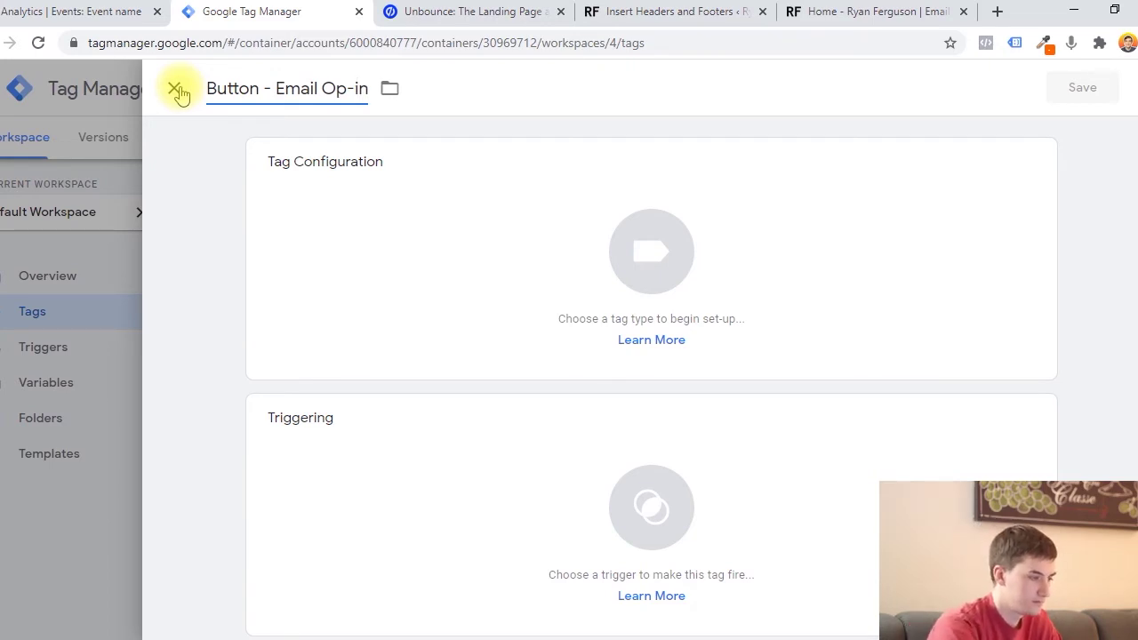
key(Left)
text(t)
key(Return)
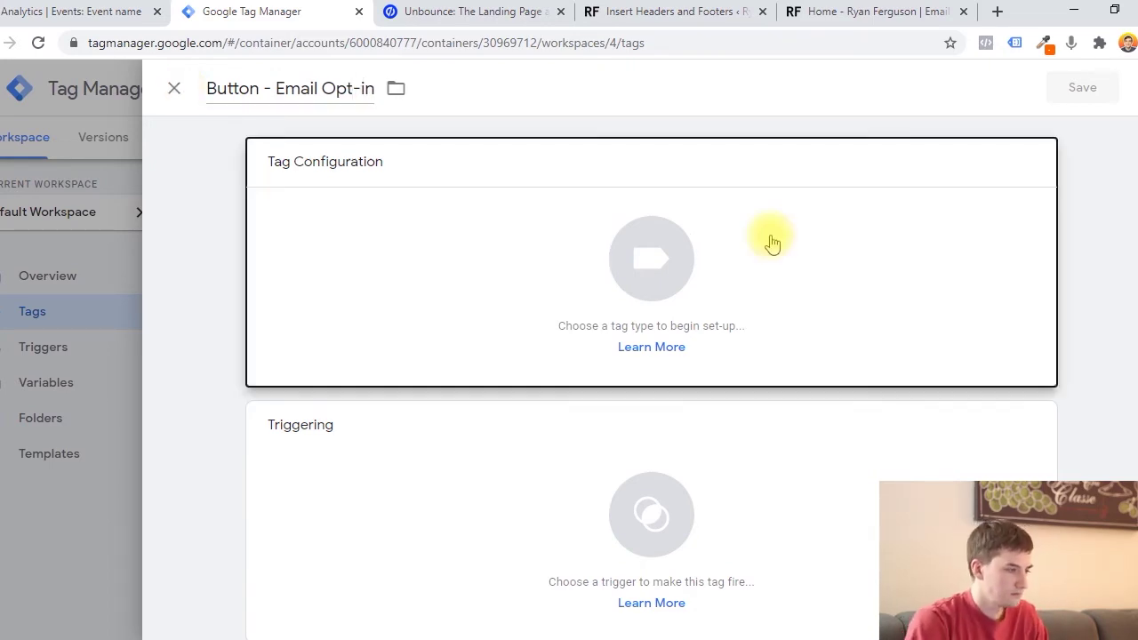
Set the tag type of Button - Email Opt-in to Google Analytics: GA4 Event
click(720, 242)
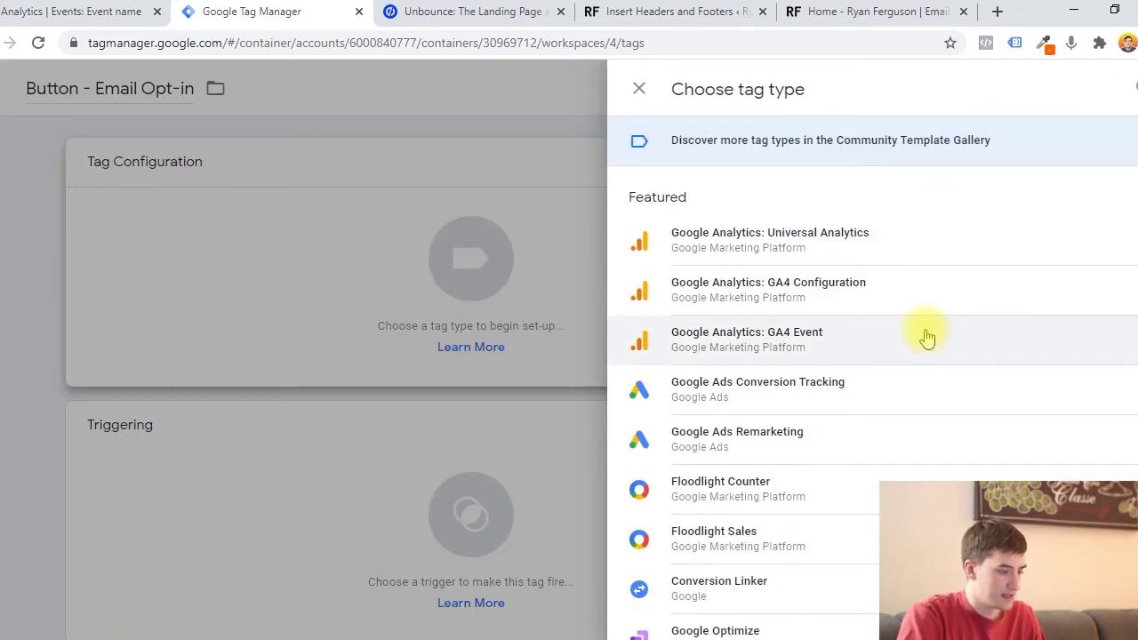
click(860, 354)
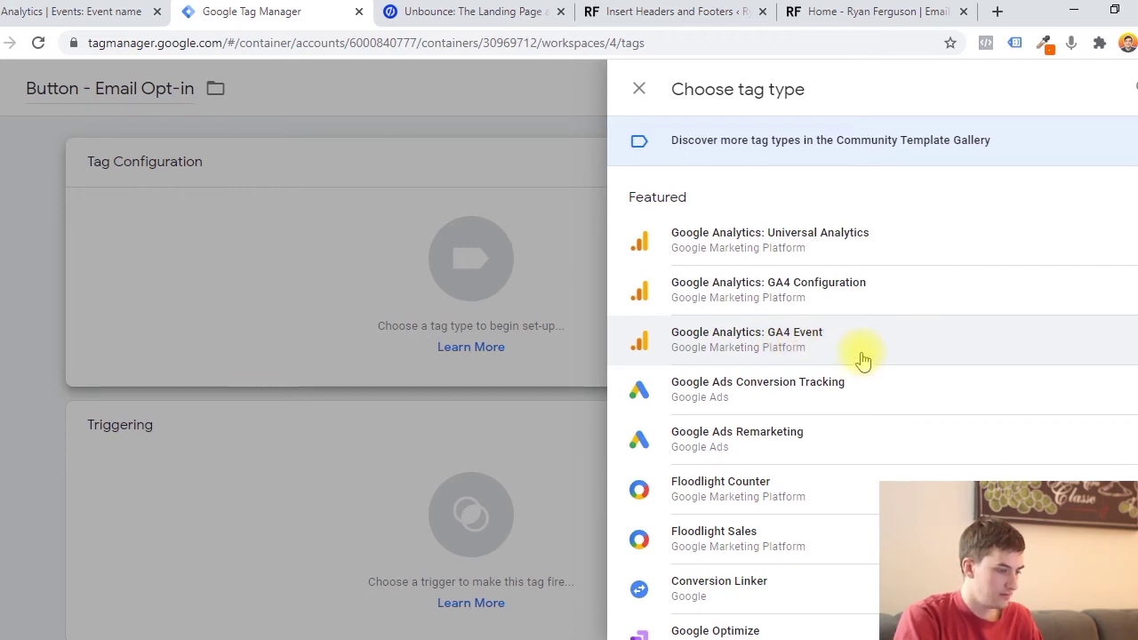
click(818, 354)
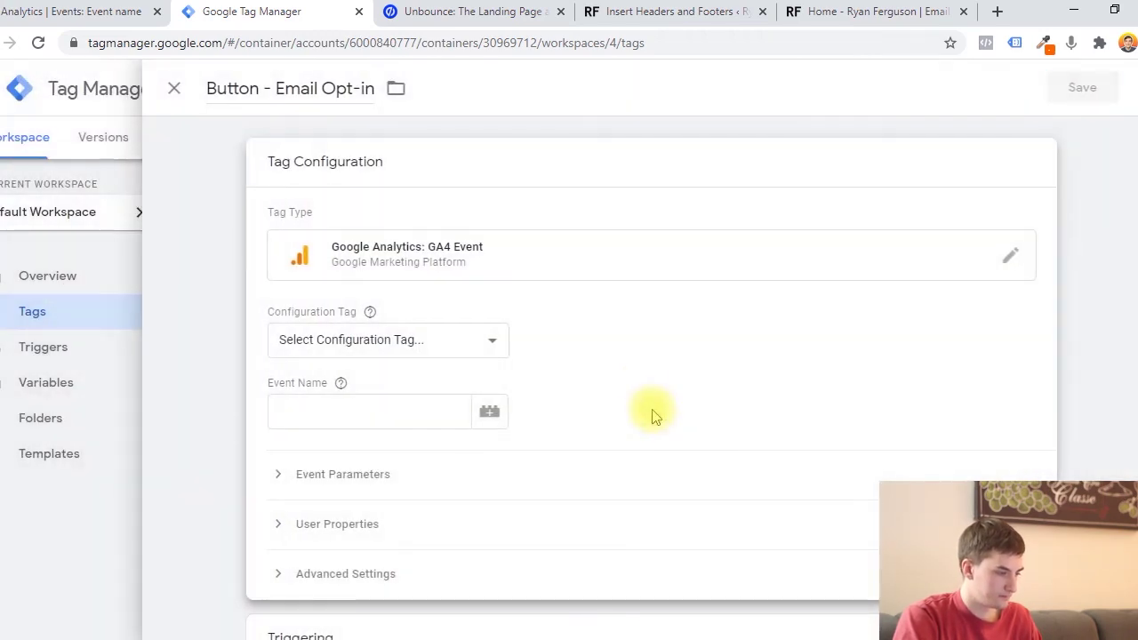
Choose GA as the configuration tag and enter Button - Email Opt-in as the event name
click(429, 340)
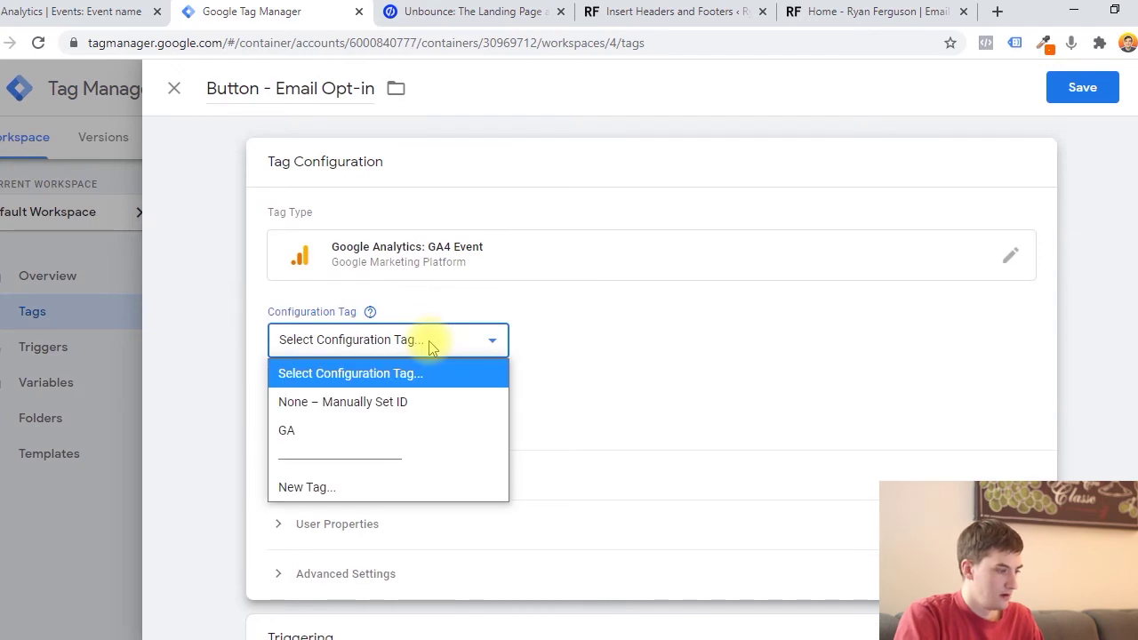
click(340, 433)
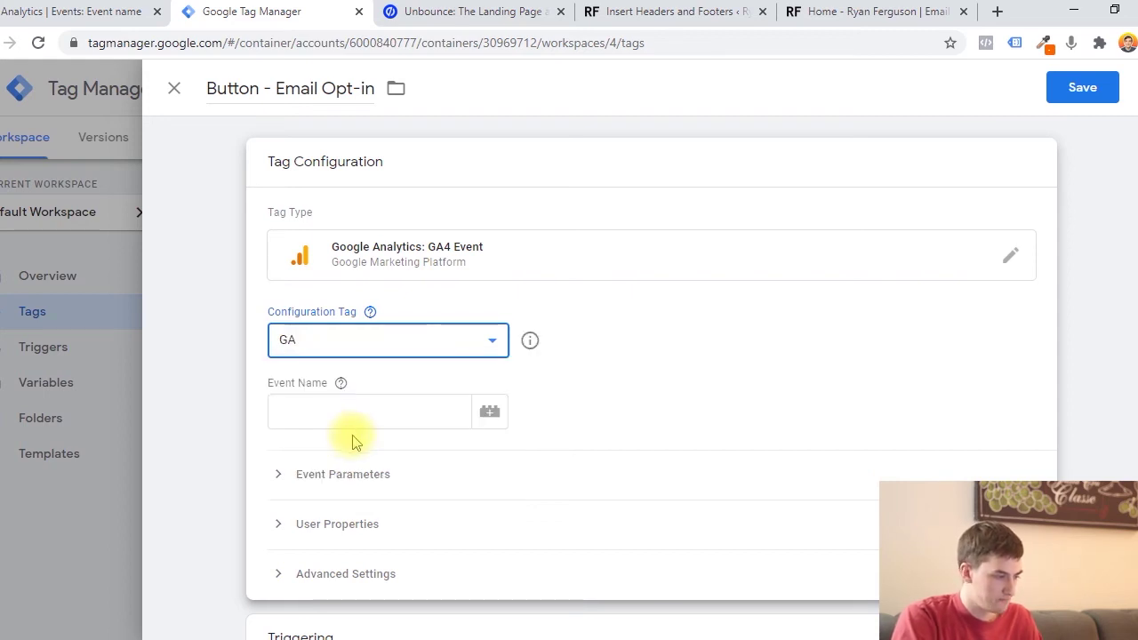
click(340, 412)
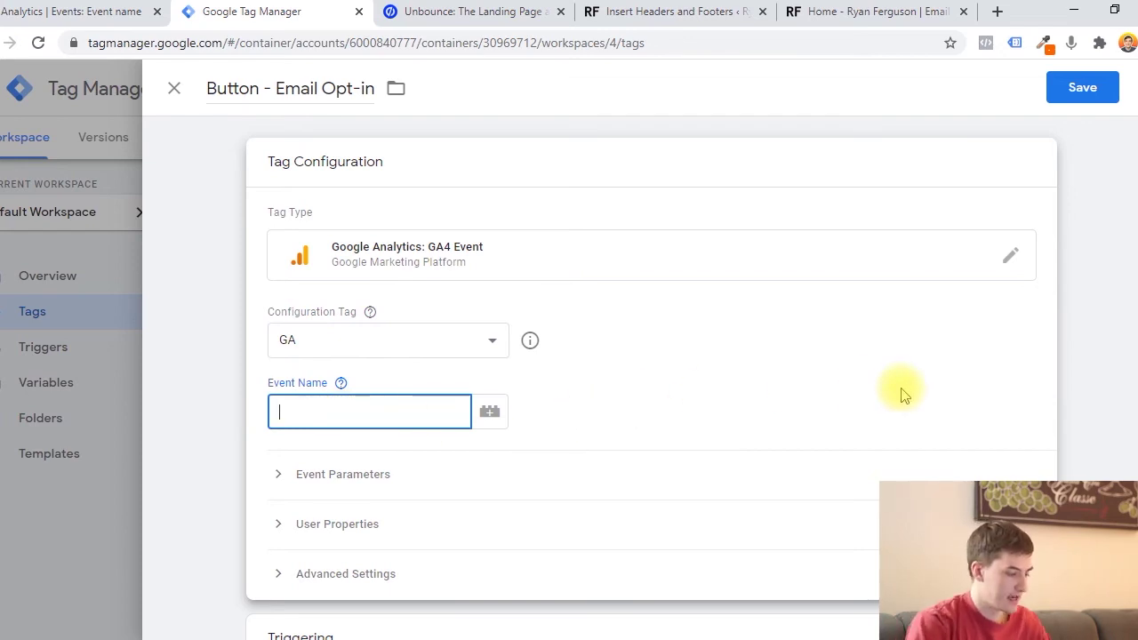
text(Button - Email Opt-in)
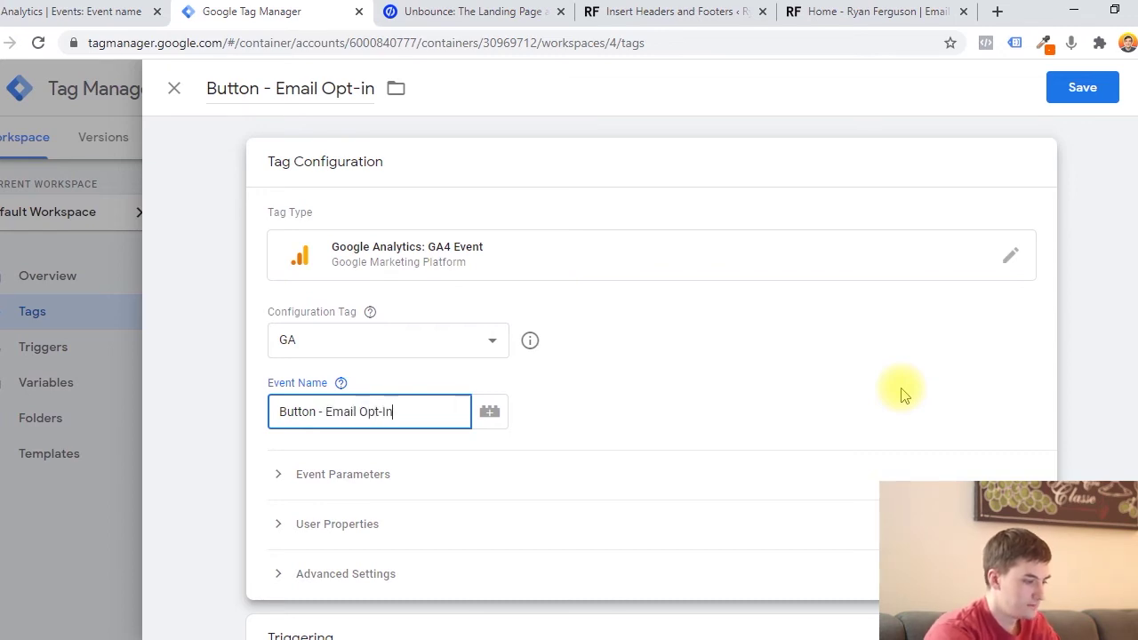
Open the trigger selection for the tag and check the newsletter sign-up button on the website's home page
scroll(889, 391, down, 2)
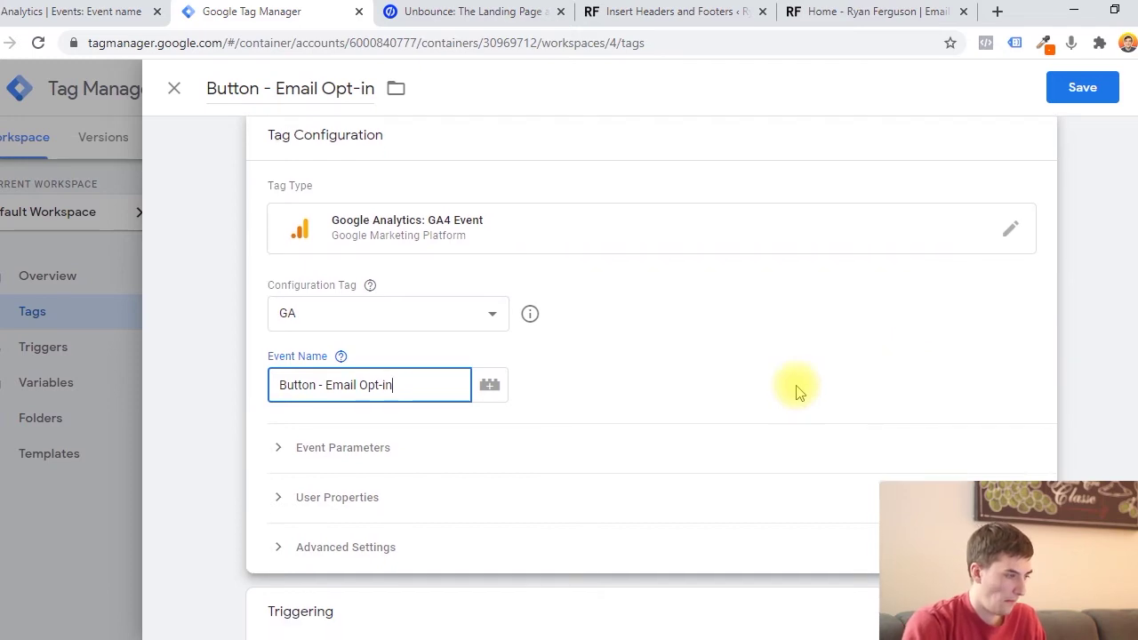
click(336, 477)
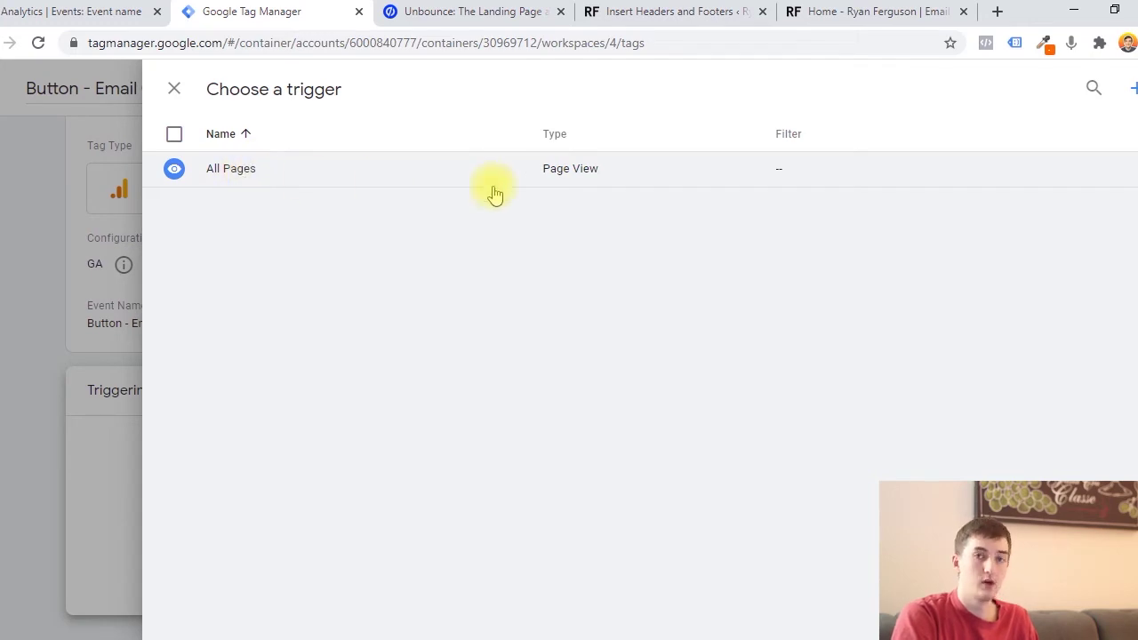
click(822, 12)
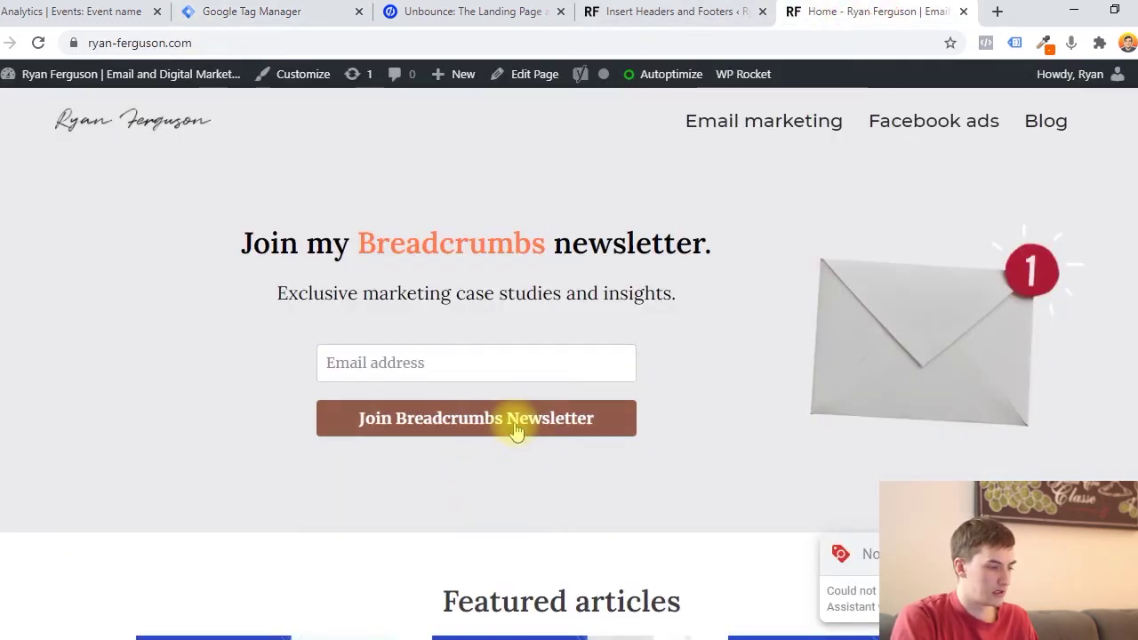
click(307, 12)
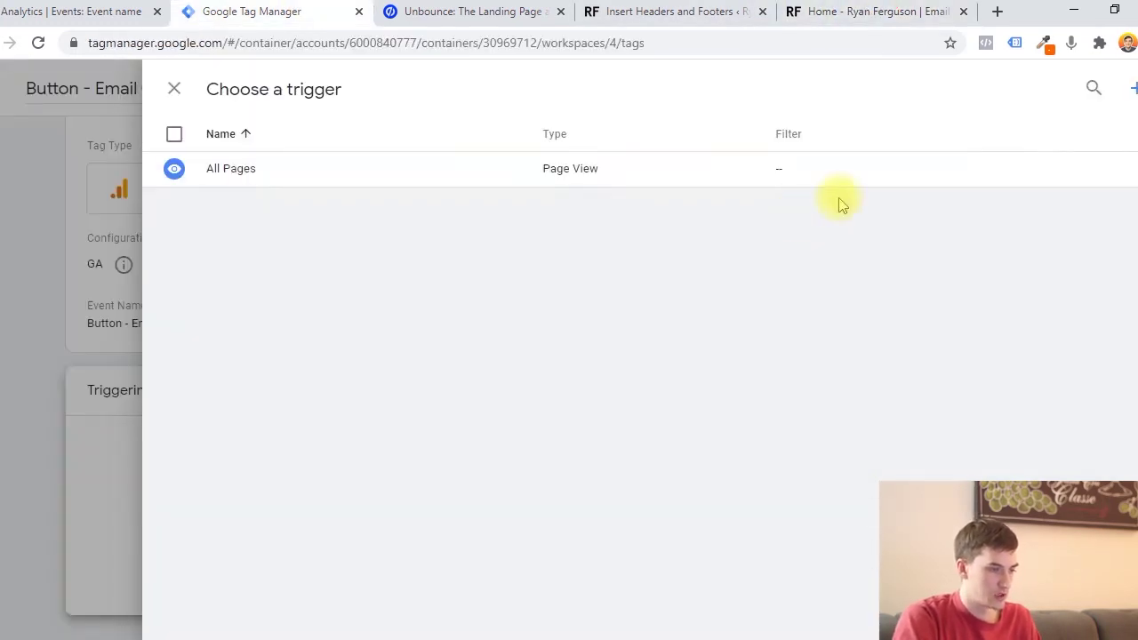
Create a new trigger and name it Button - Email Opt-in
click(1132, 88)
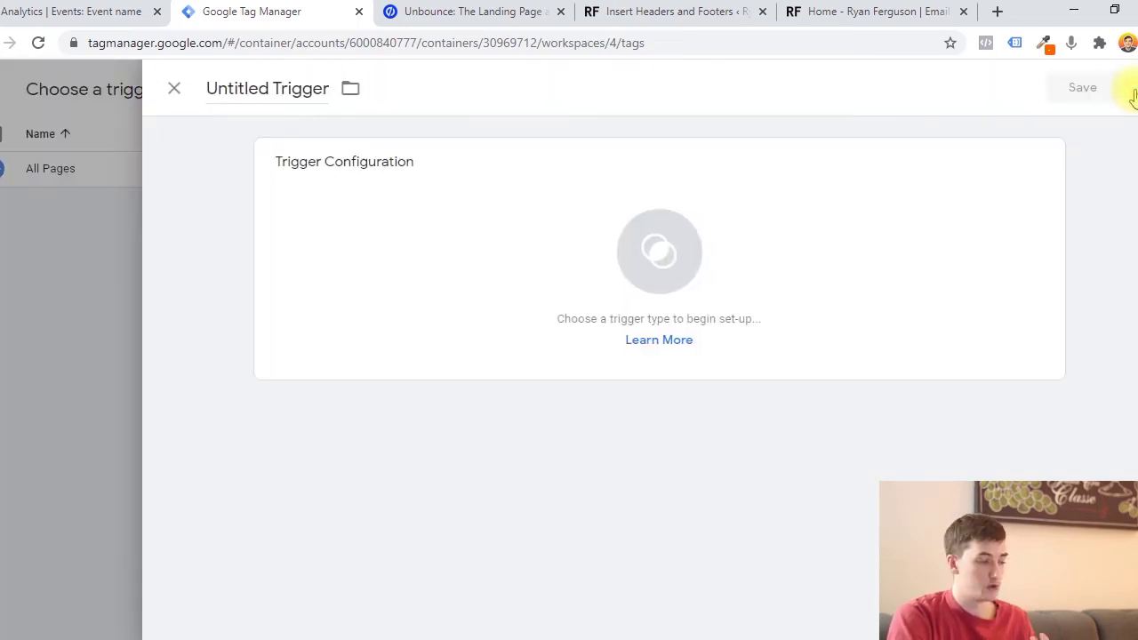
click(246, 91)
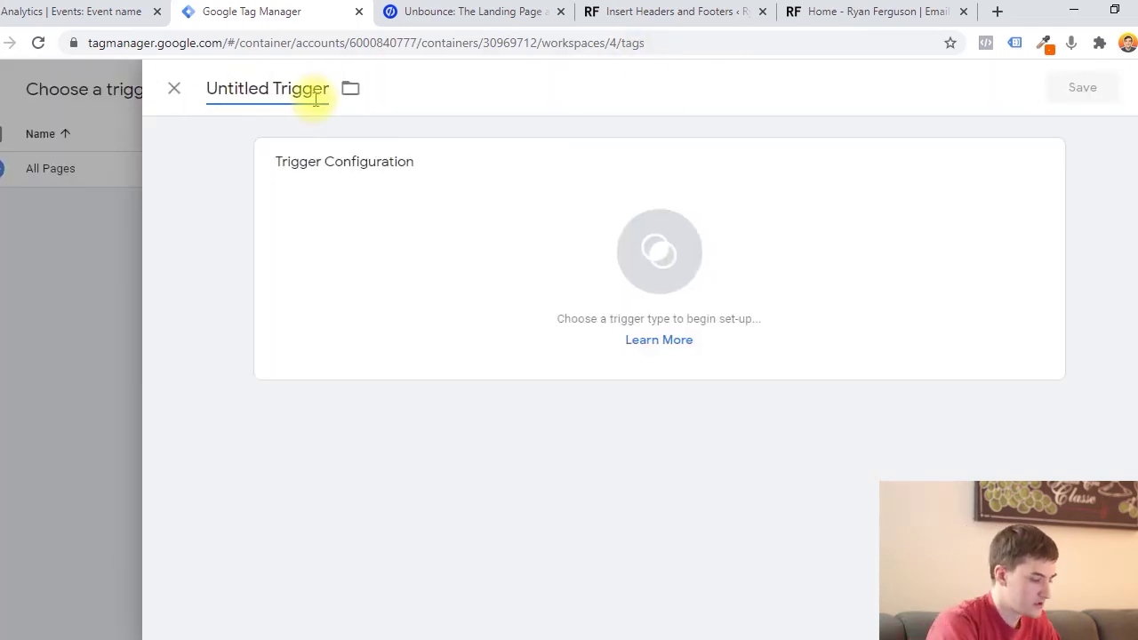
key(ctrl+a)
text(Button - Eamil Opt-in)
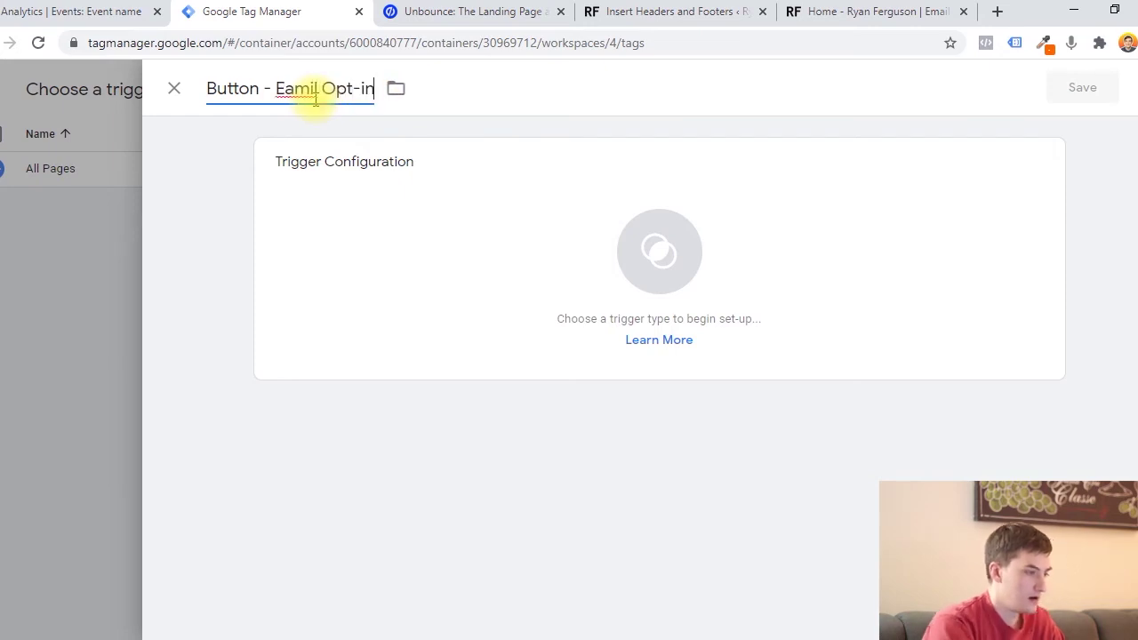
click(310, 89)
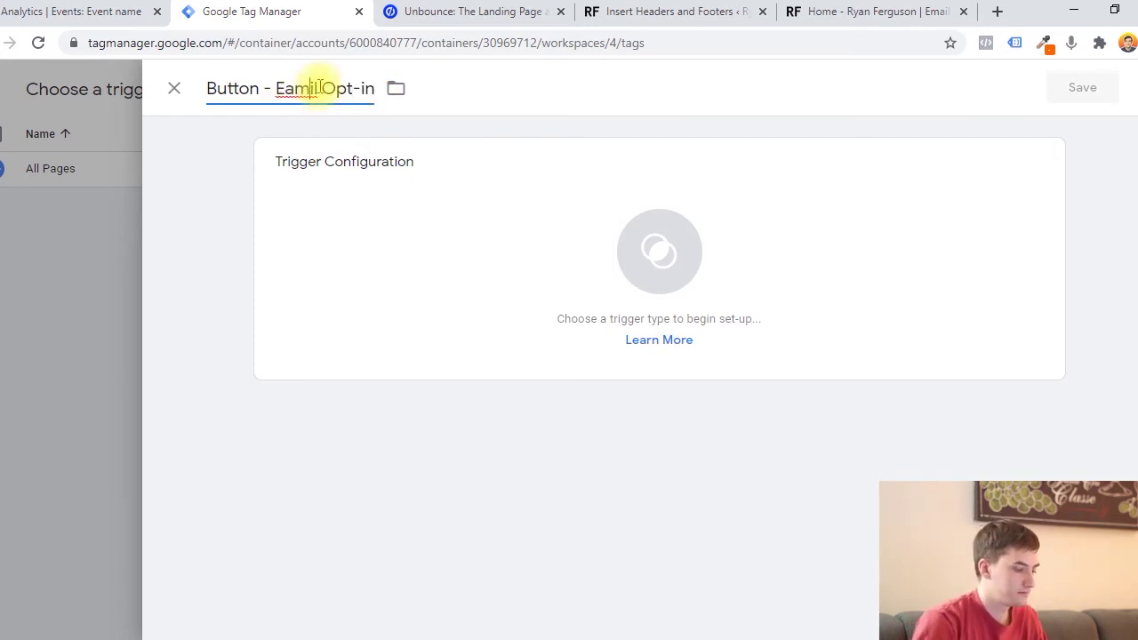
text(a)
key(BackSpace)
key(BackSpace)
key(BackSpace)
text(ma)
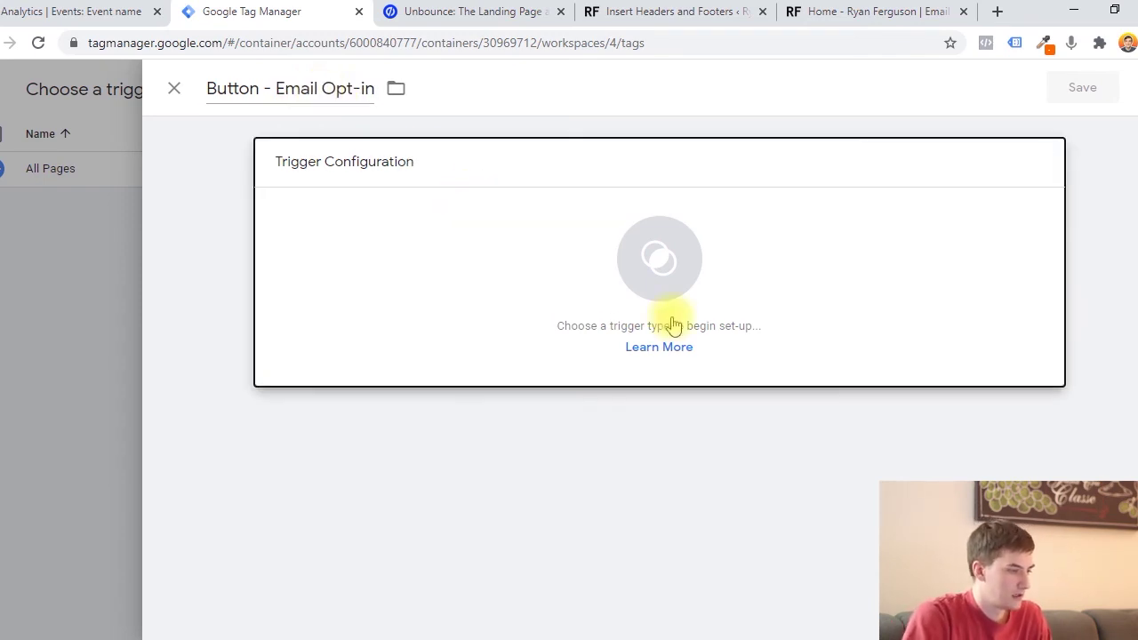
Set the trigger type to Click - All Elements
click(672, 322)
scroll(869, 271, down, 1)
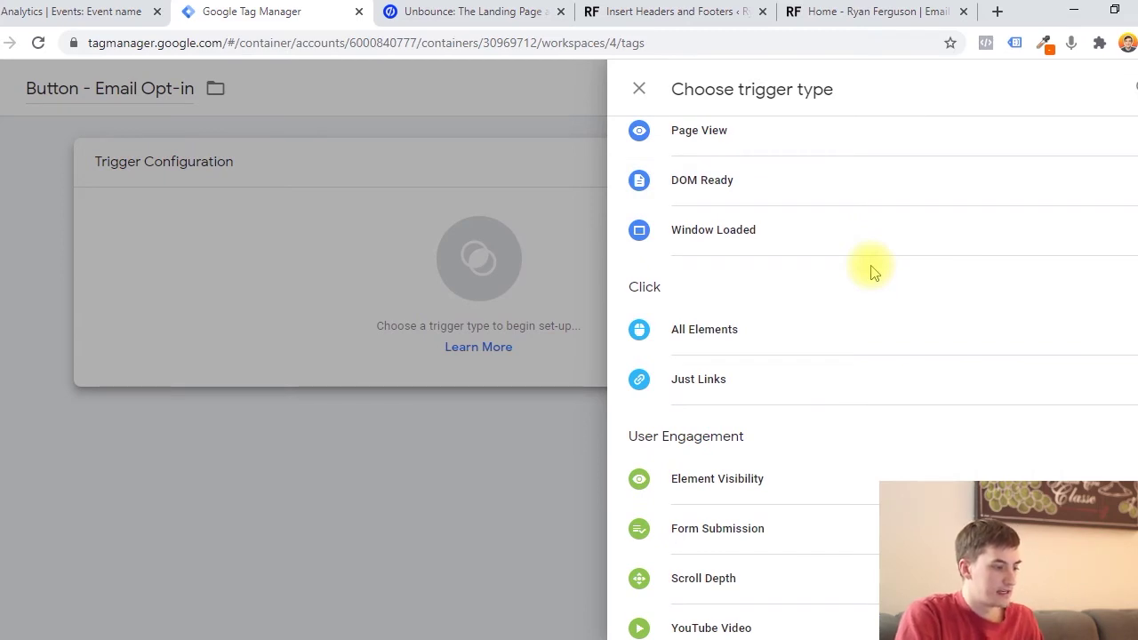
scroll(871, 271, up, 1)
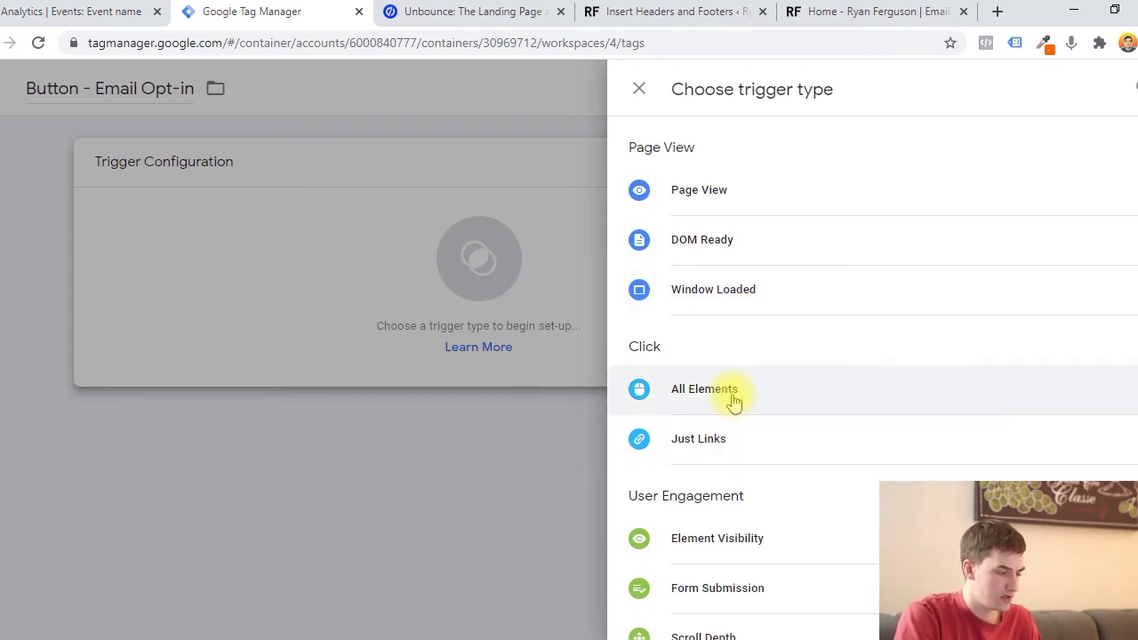
scroll(731, 400, down, 1)
scroll(744, 338, up, 1)
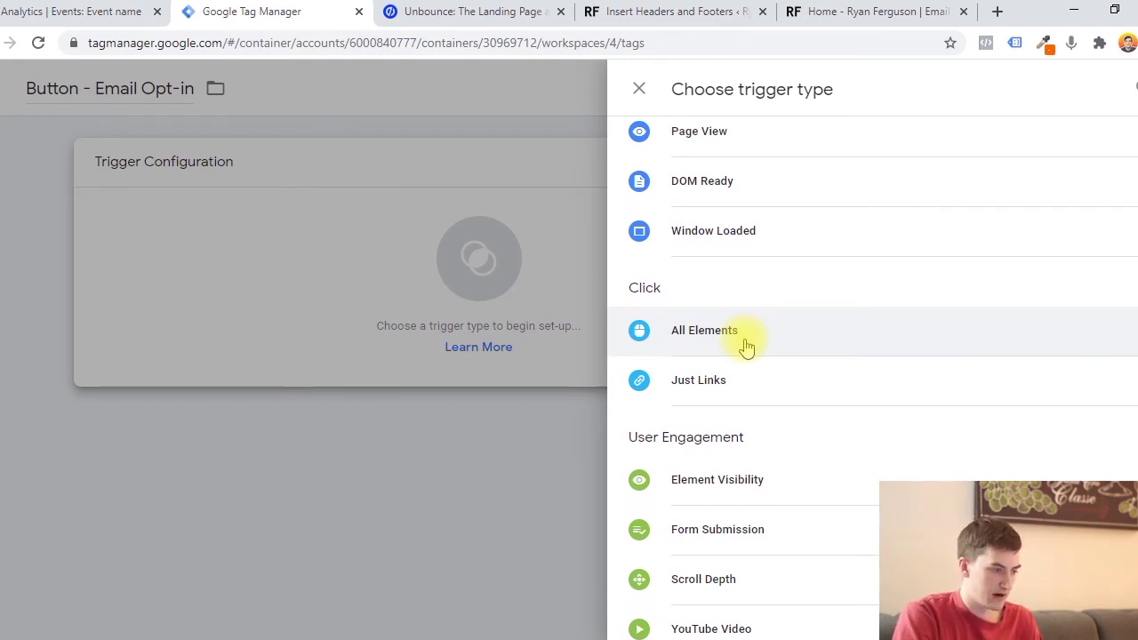
click(745, 347)
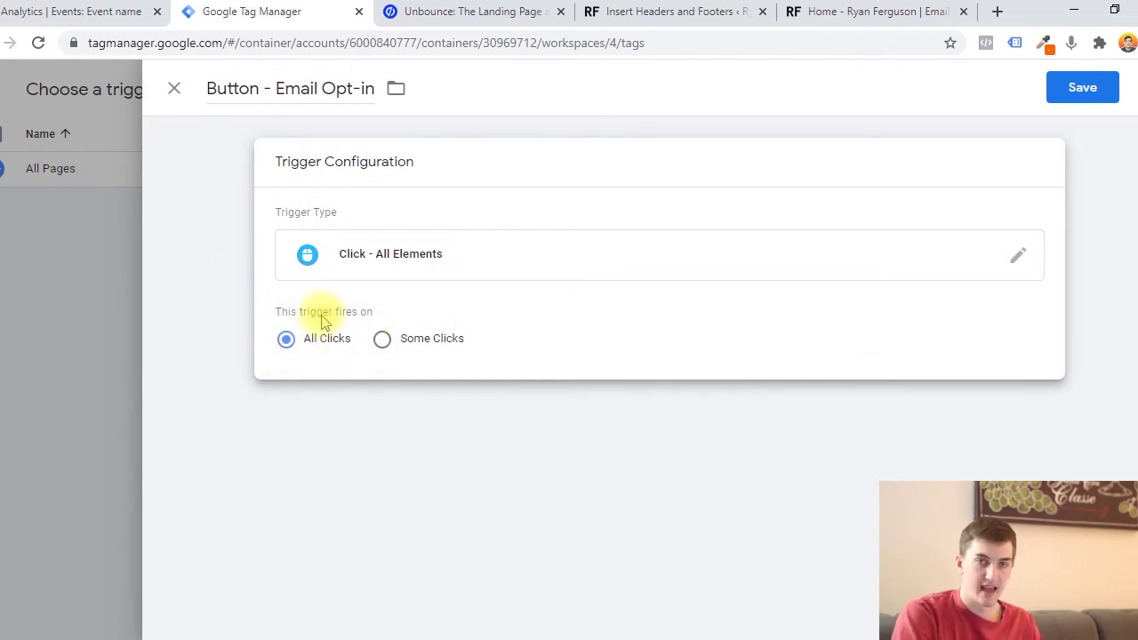
Look over the clickable elements on the website's home page and return to the trigger configuration
click(894, 11)
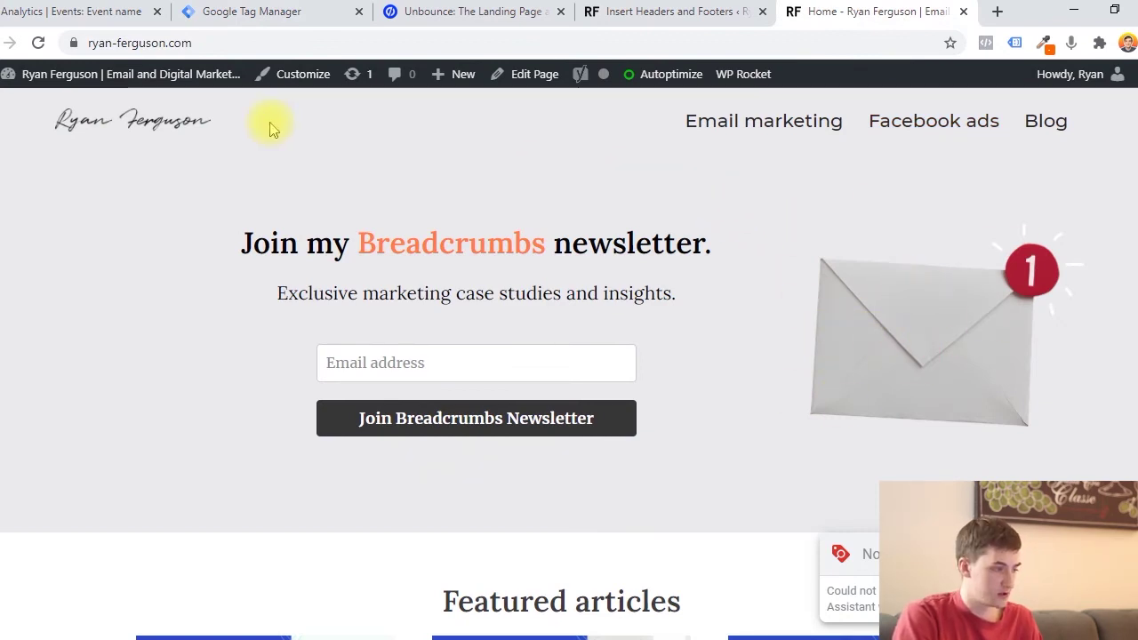
click(260, 11)
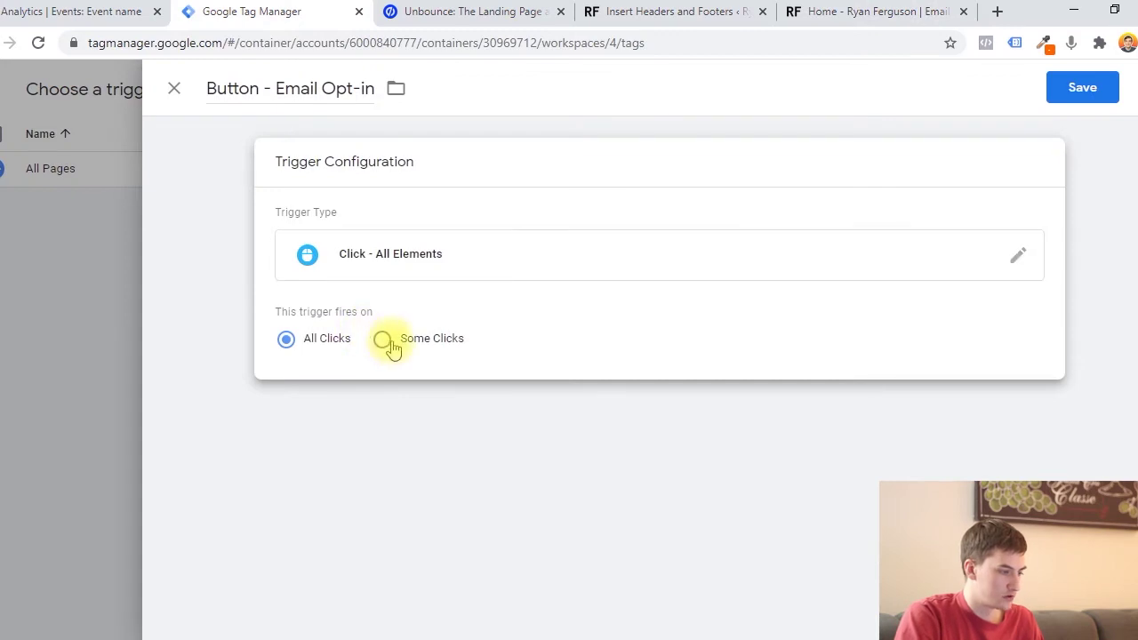
click(911, 7)
click(279, 10)
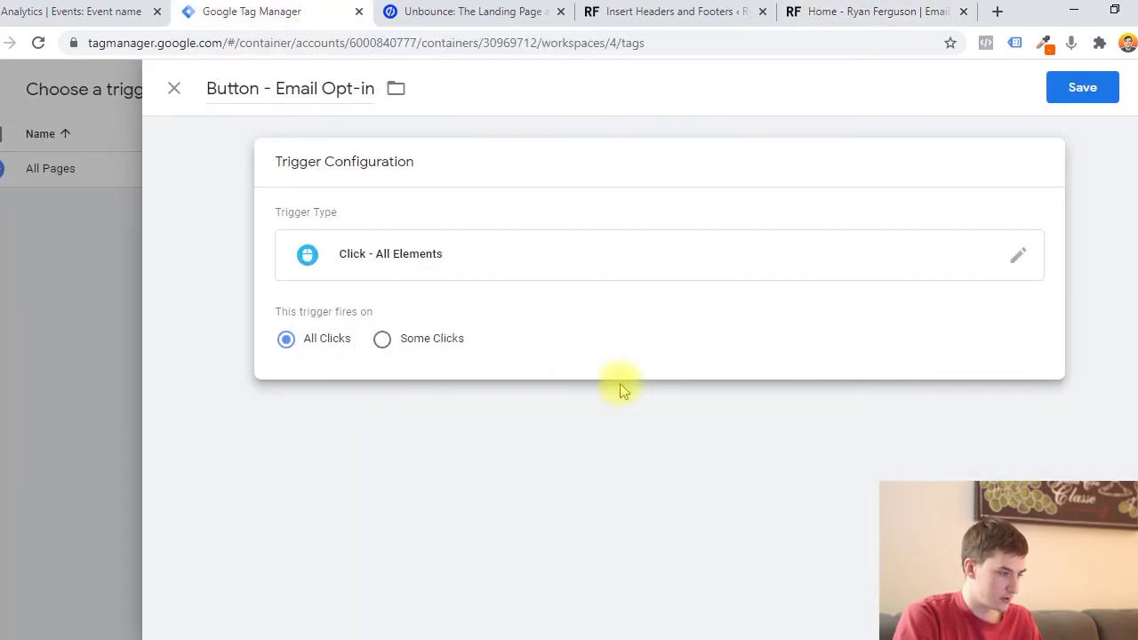
Limit the trigger to Some Clicks and look through the variables available for its firing condition
click(444, 339)
click(347, 414)
click(356, 418)
click(355, 418)
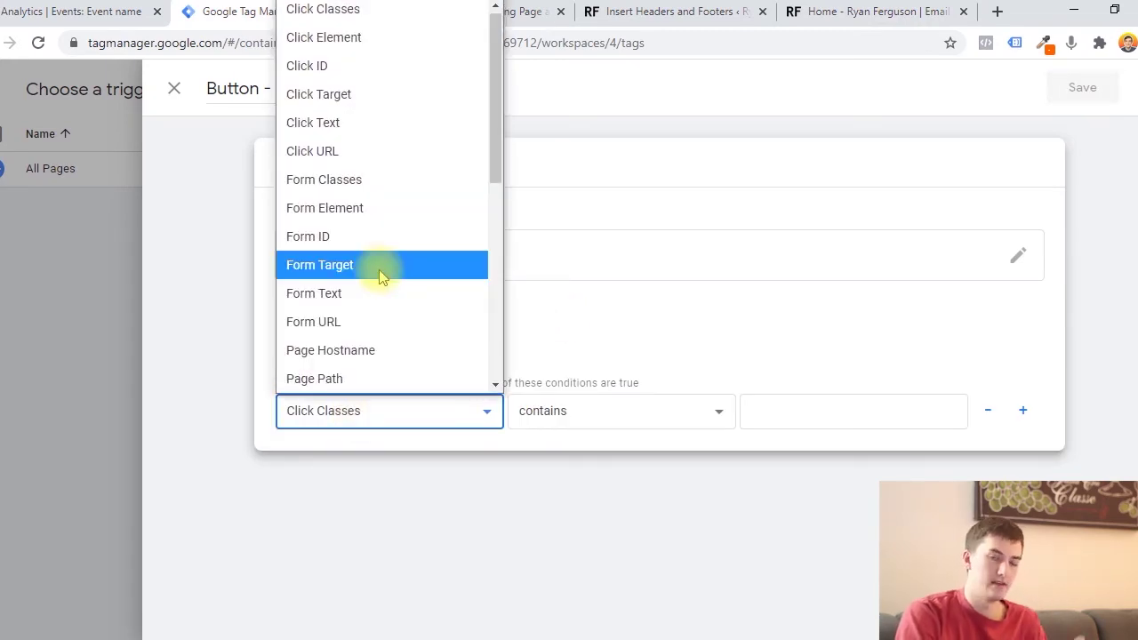
scroll(381, 274, down, 5)
Compare the wording of the home page's newsletter button with the variables offered for the firing condition
click(911, 10)
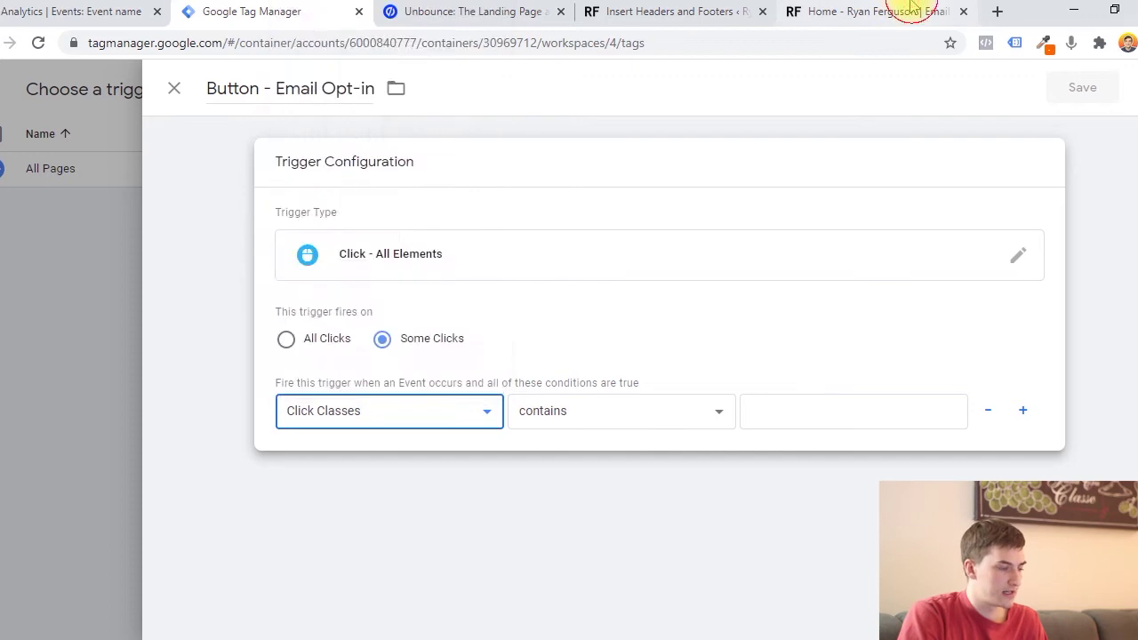
click(911, 10)
click(440, 422)
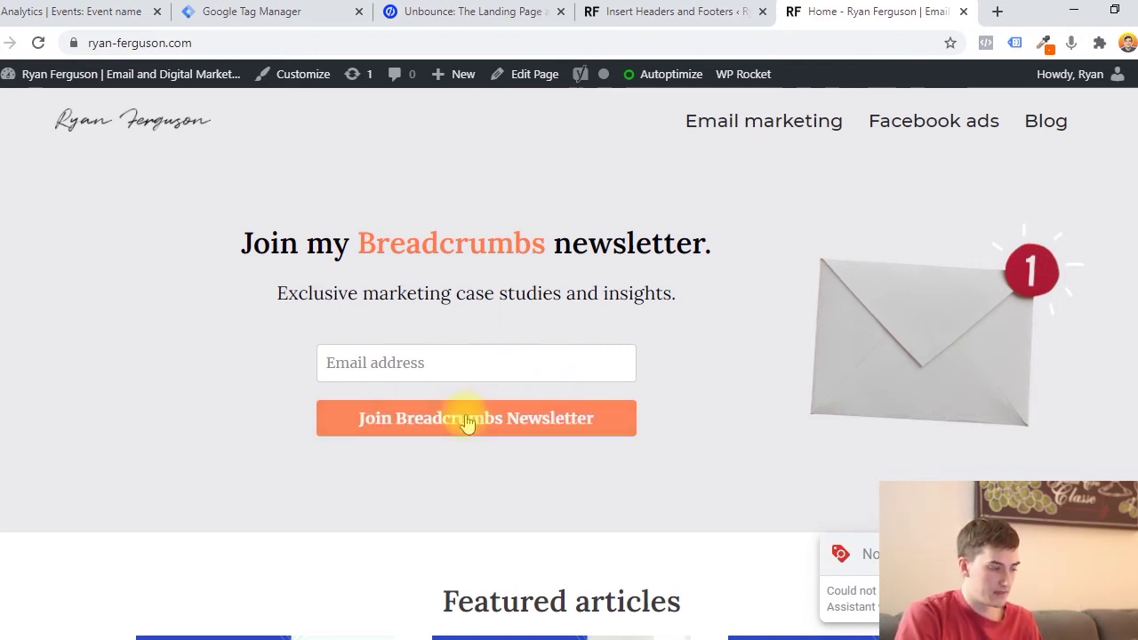
click(267, 11)
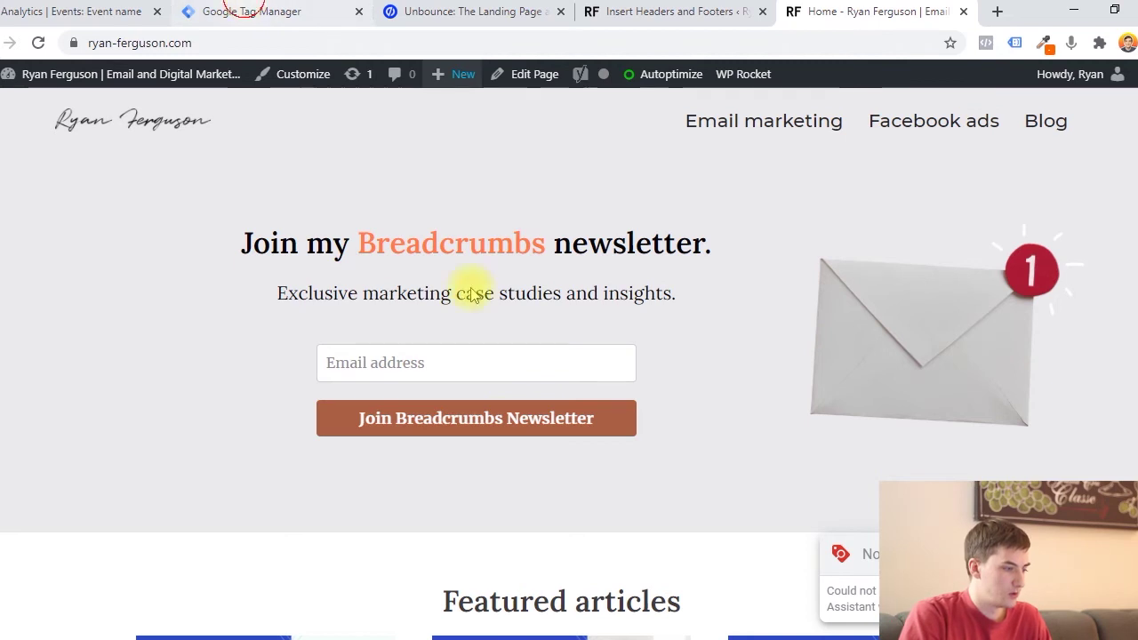
click(343, 410)
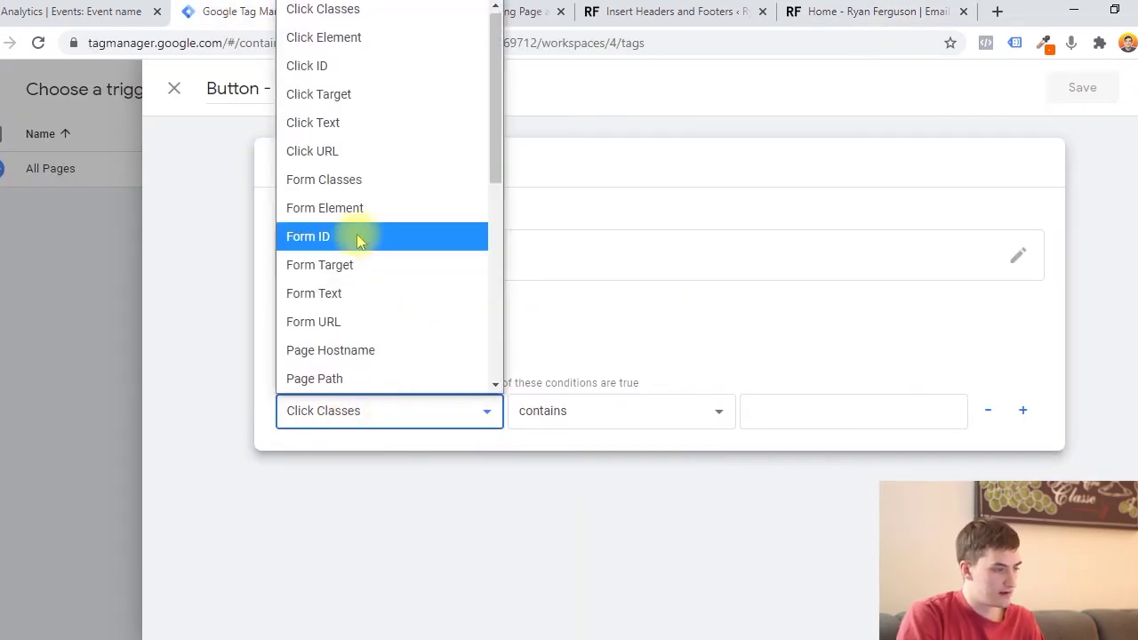
scroll(360, 240, down, 5)
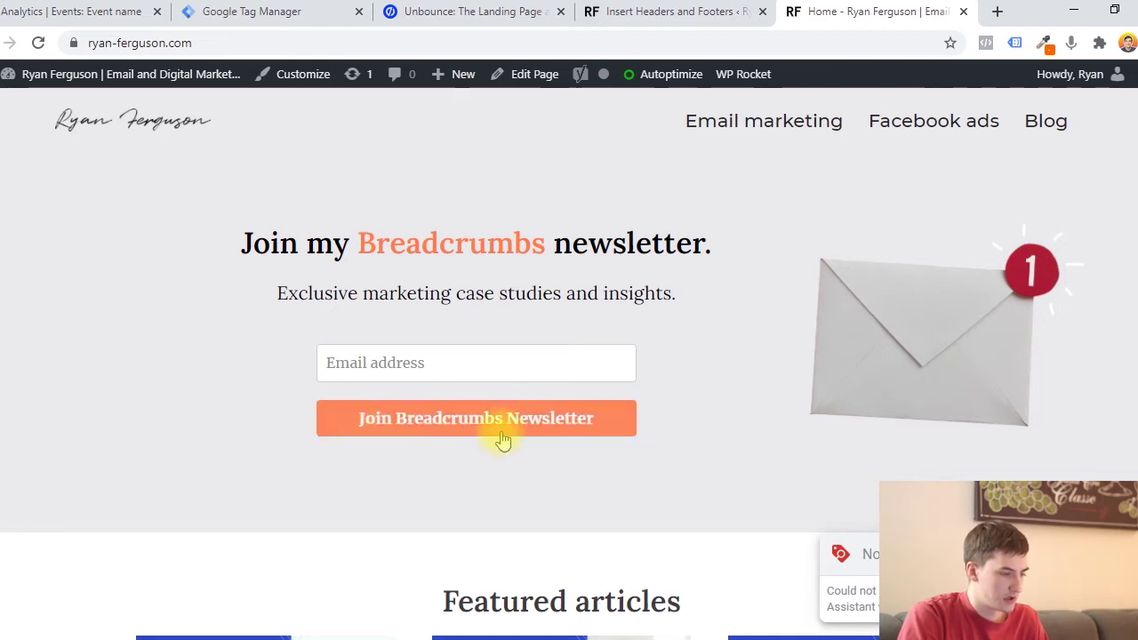
click(231, 8)
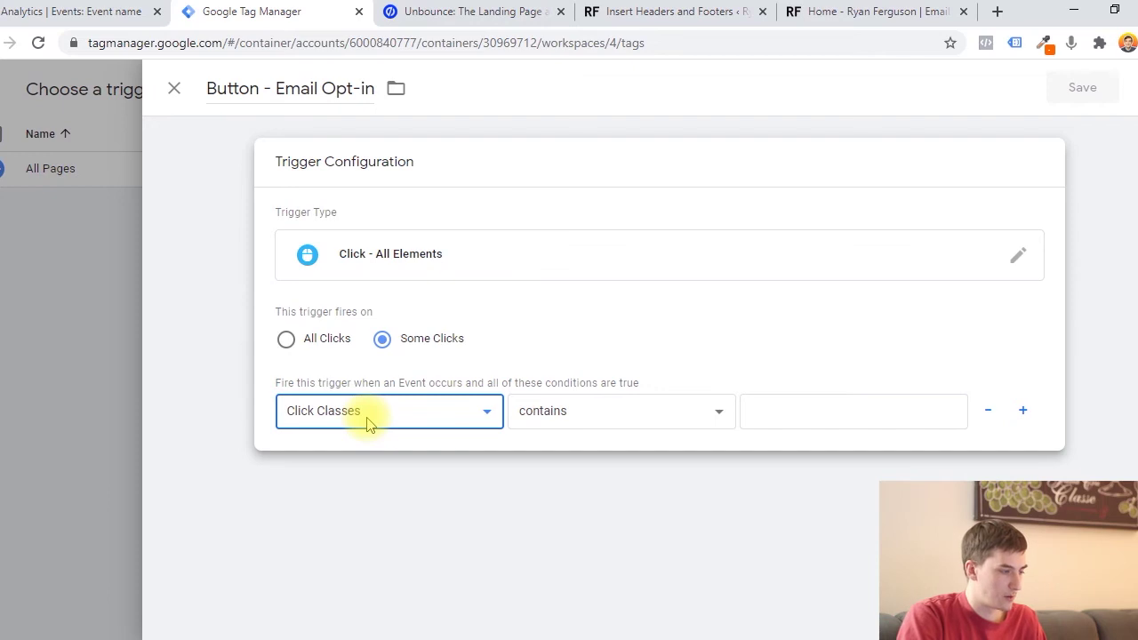
Set the firing condition to Click Text contains Join Breadcrumbs Newsletter and check the wording against the home page button
click(369, 424)
click(327, 124)
click(805, 419)
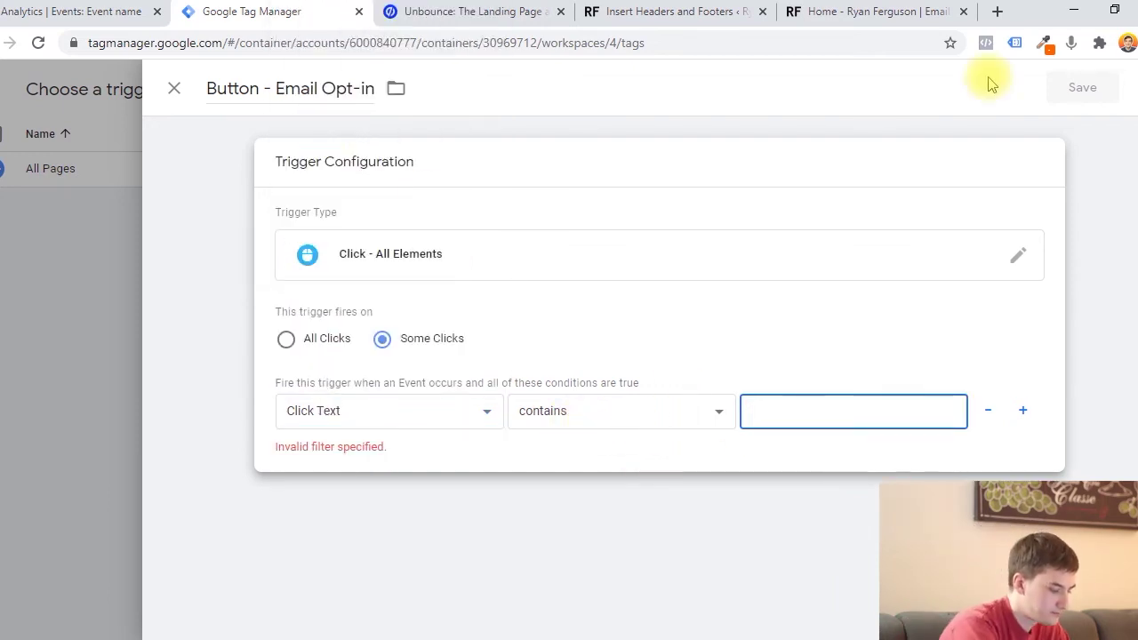
text(Join Bread)
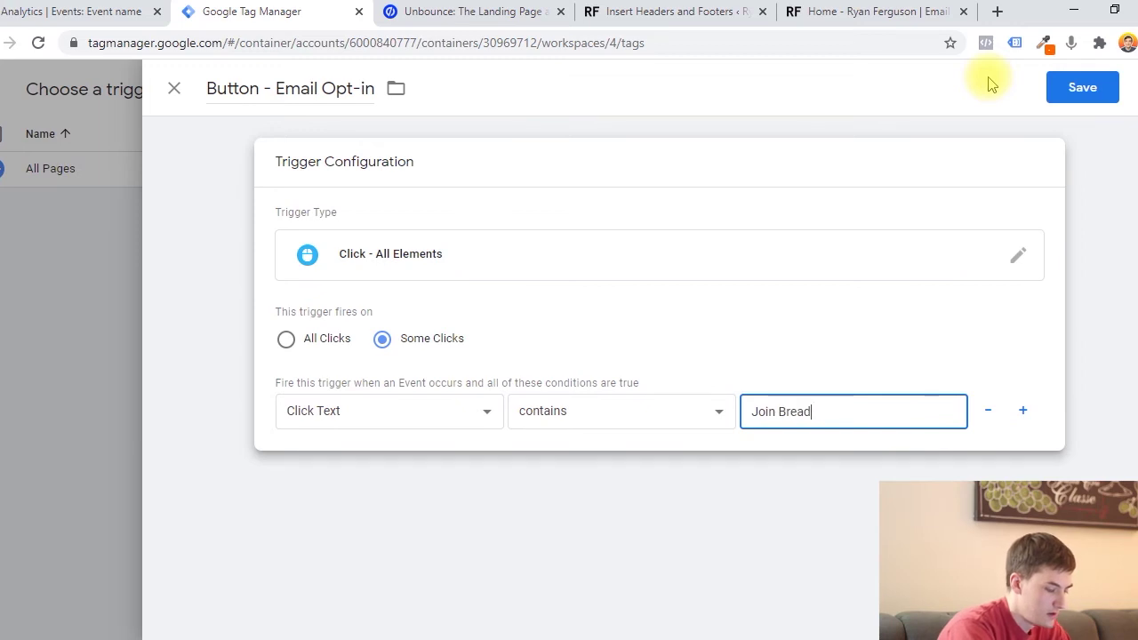
text(crumbs Newsletter)
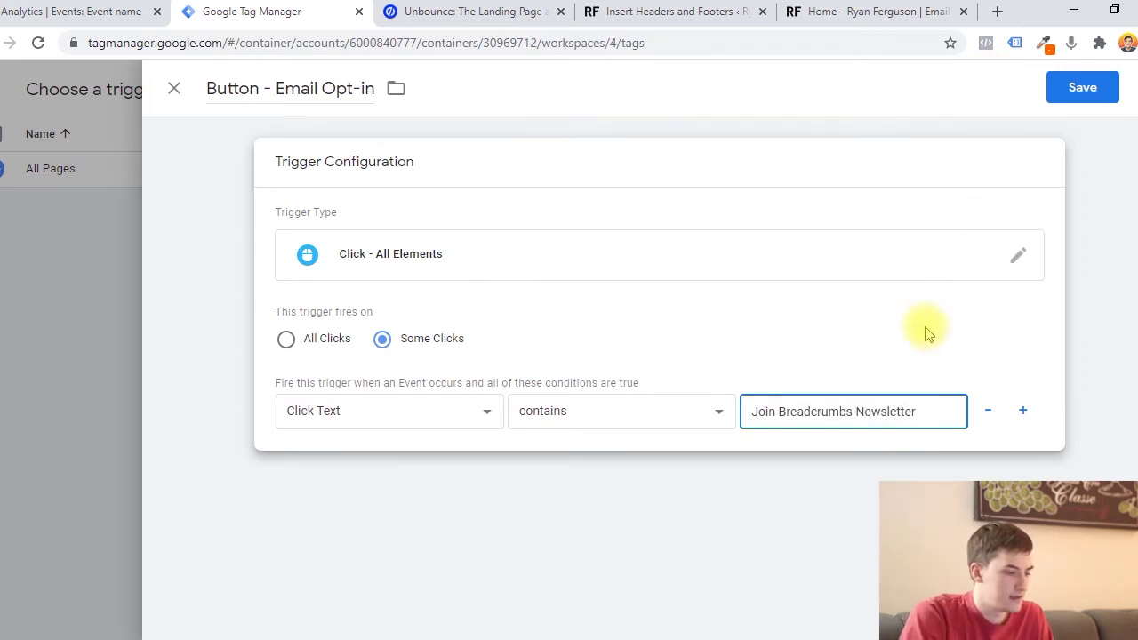
click(849, 7)
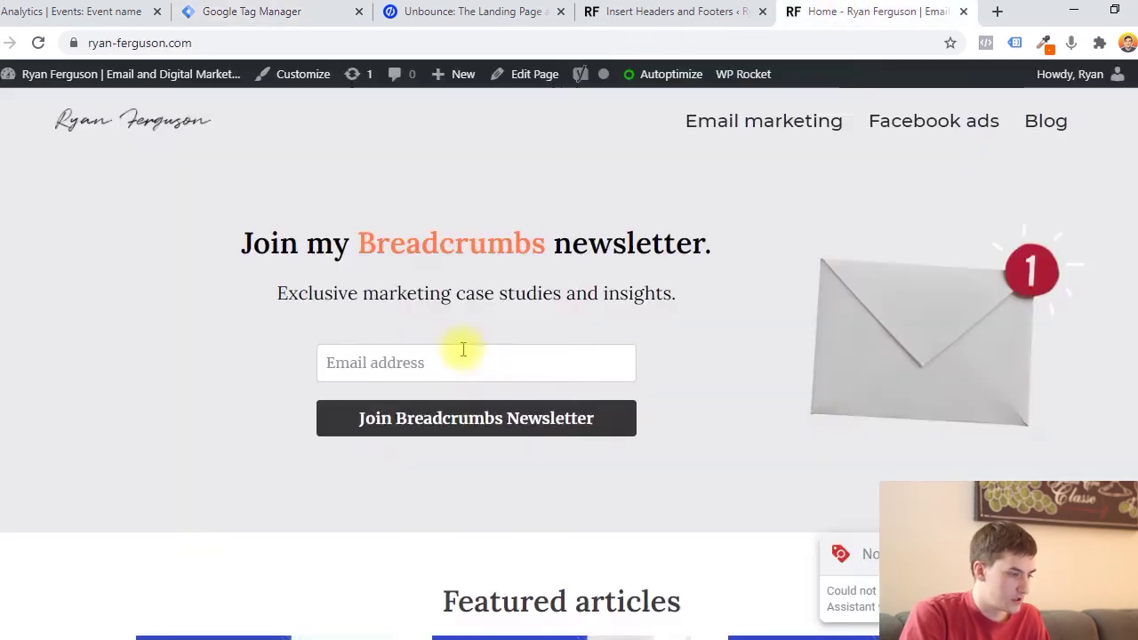
click(232, 5)
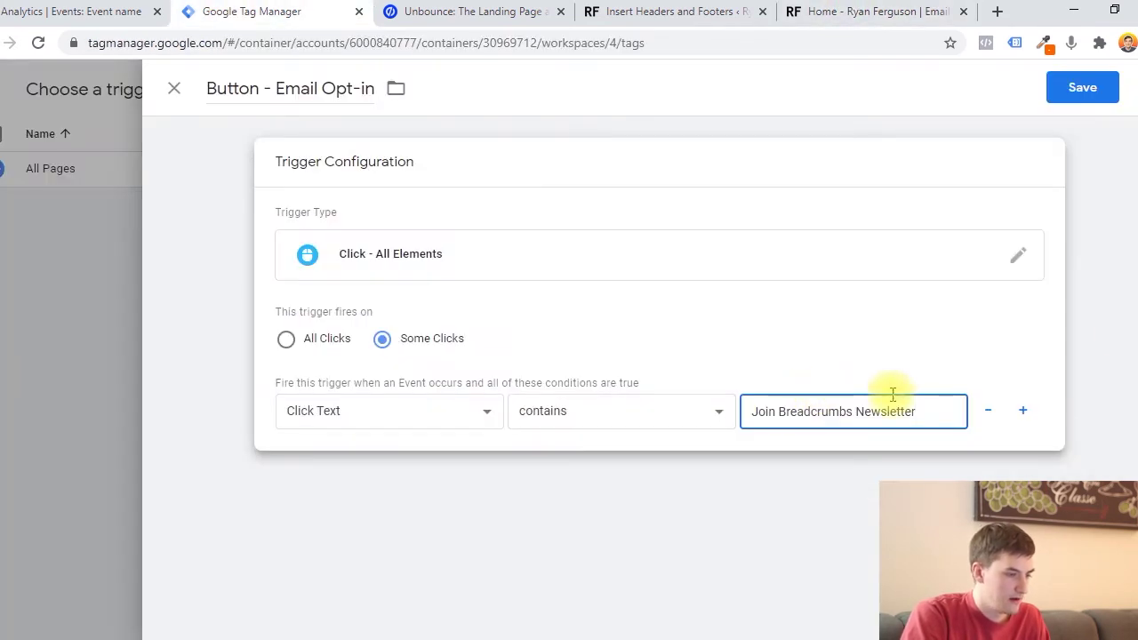
Save the Button - Email Opt-in trigger and its GA4 event tag, and look over both in the workspace's trigger and tag lists
click(1074, 100)
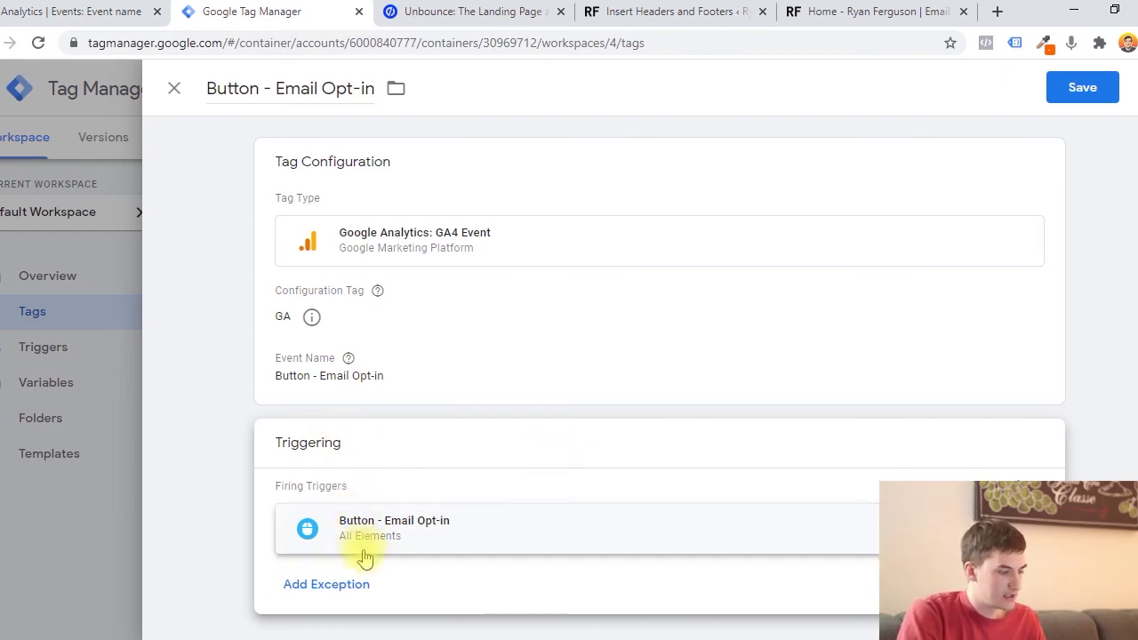
click(822, 9)
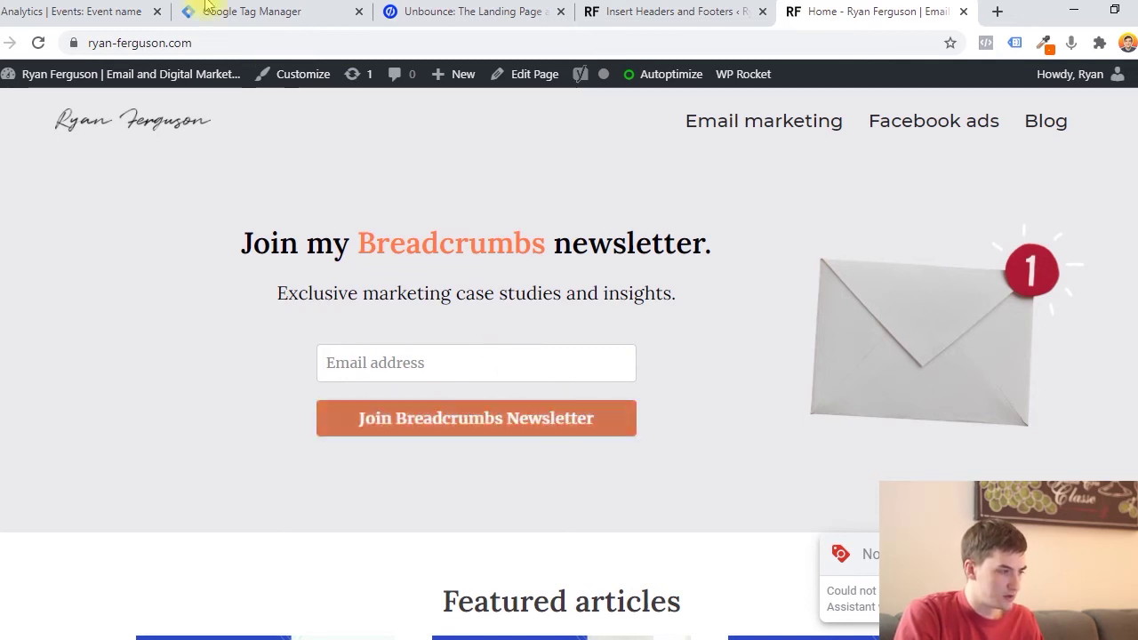
click(147, 11)
click(336, 12)
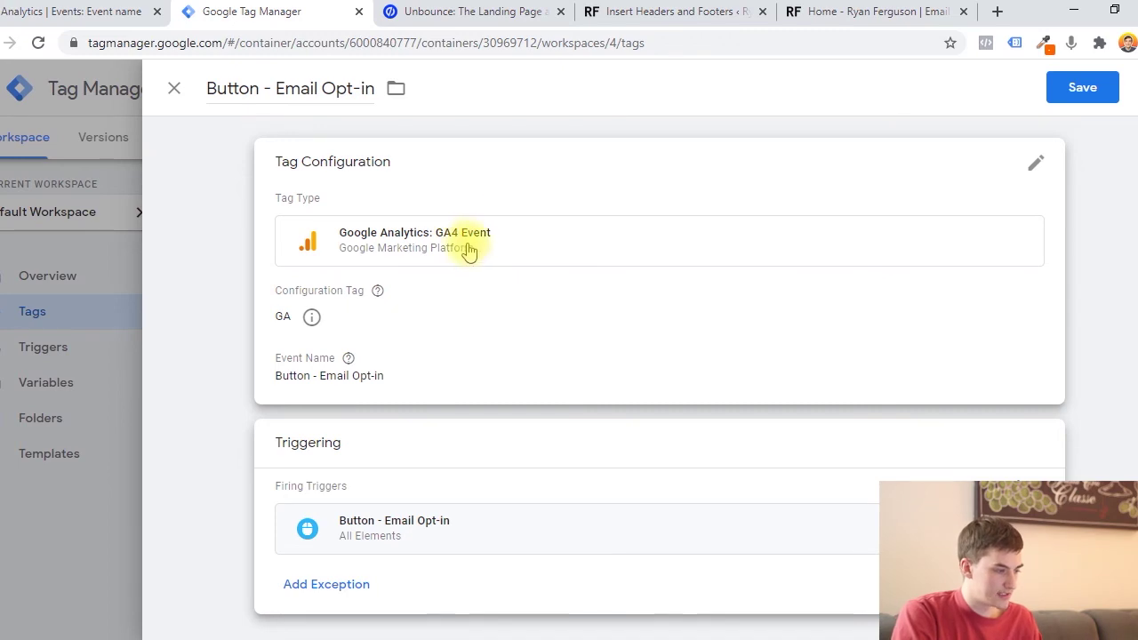
mouse_move(295, 371)
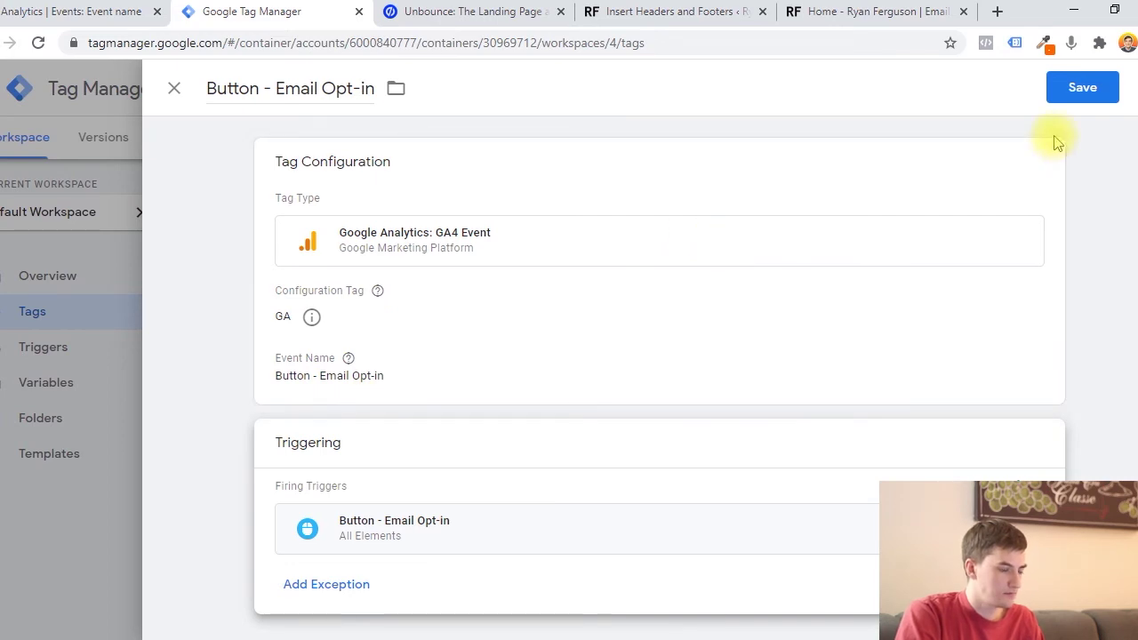
click(1085, 89)
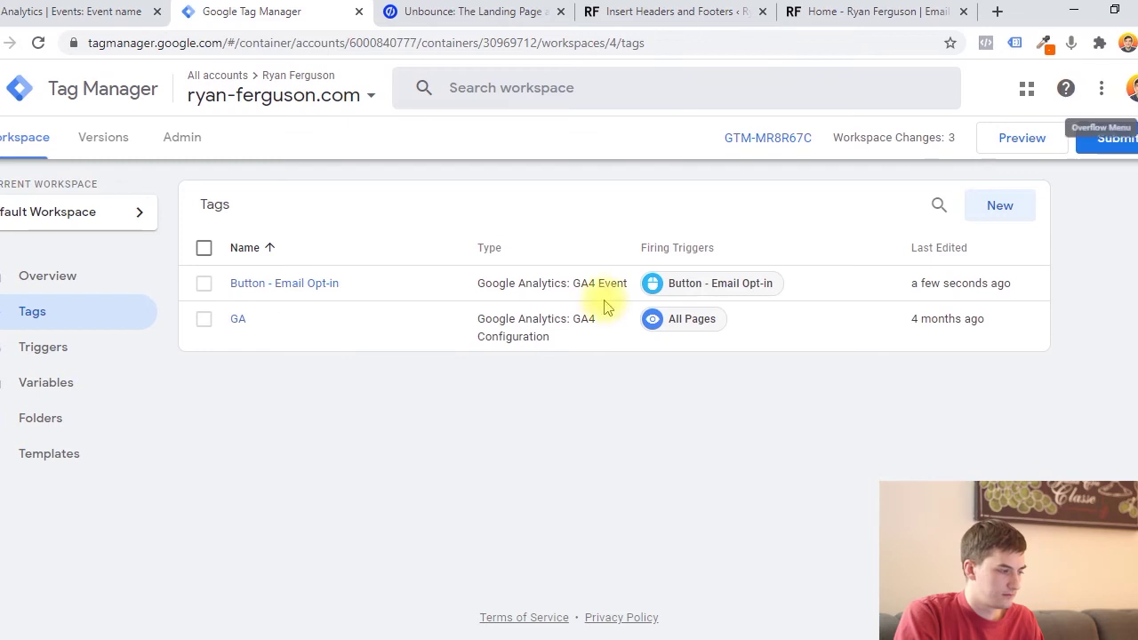
click(76, 352)
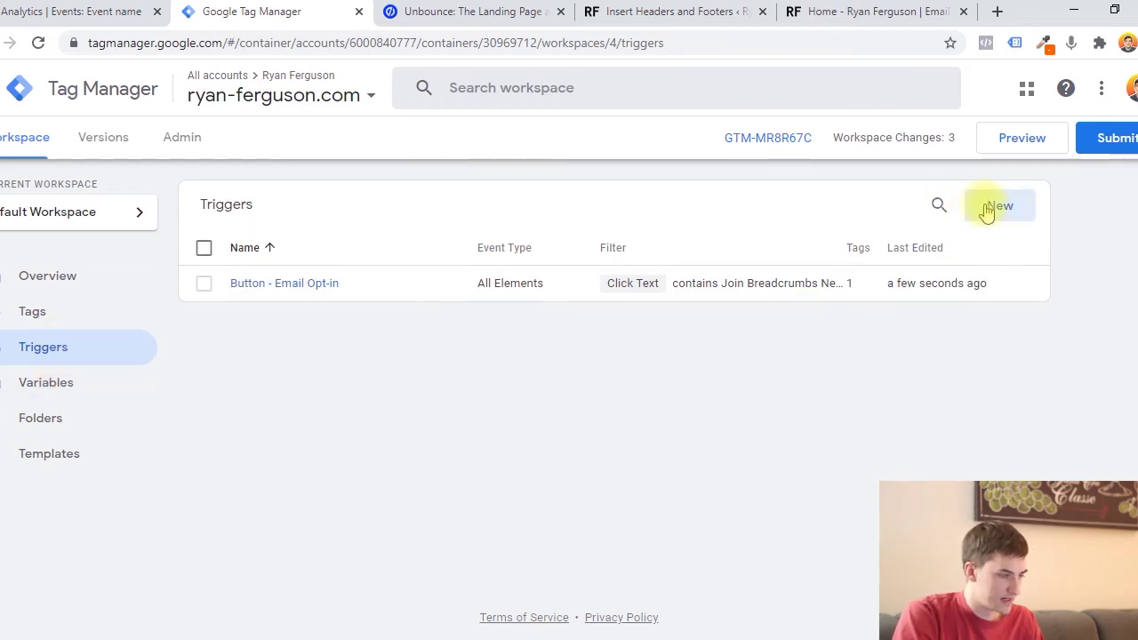
click(62, 306)
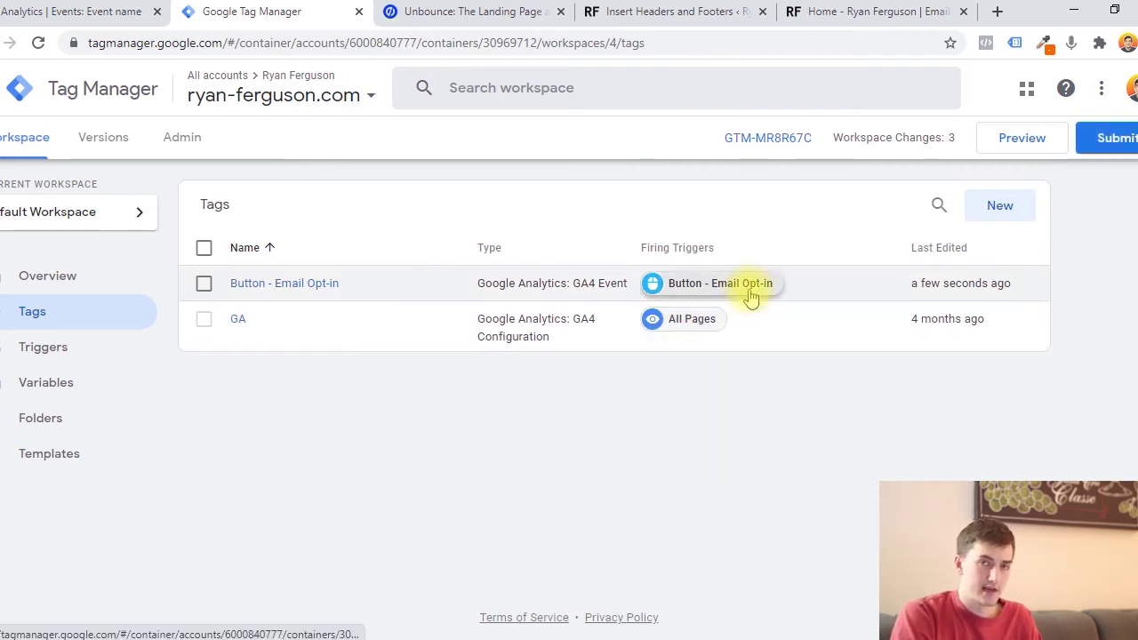
Close the home page and start the container's preview mode in Tag Assistant for the website's home page URL, with the debug signal included
click(964, 12)
click(1021, 148)
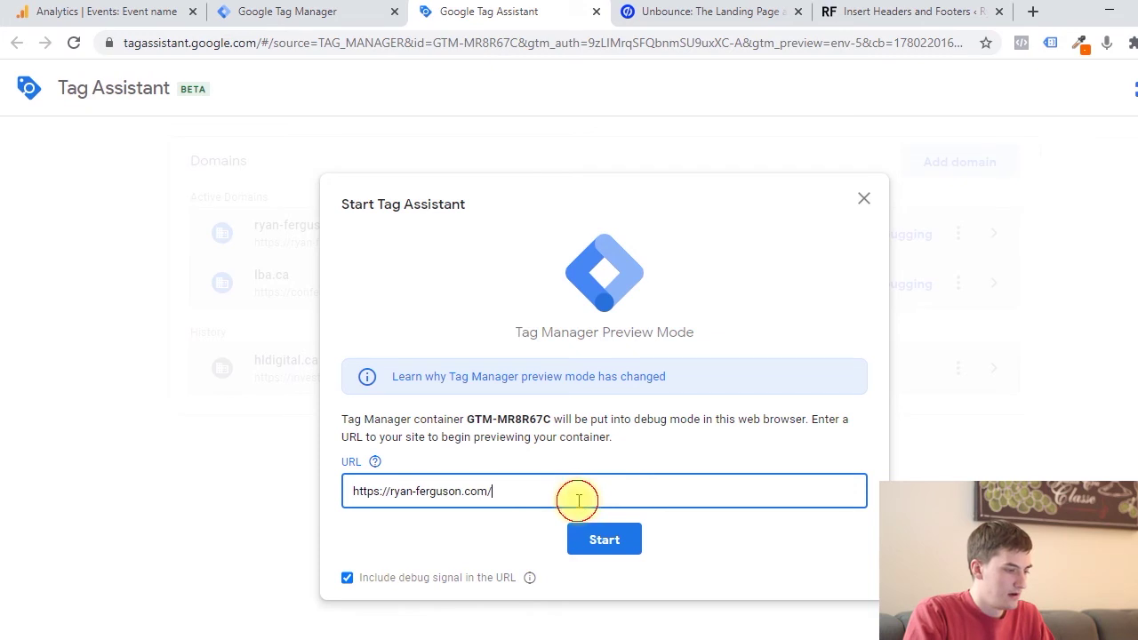
drag(582, 490, 332, 490)
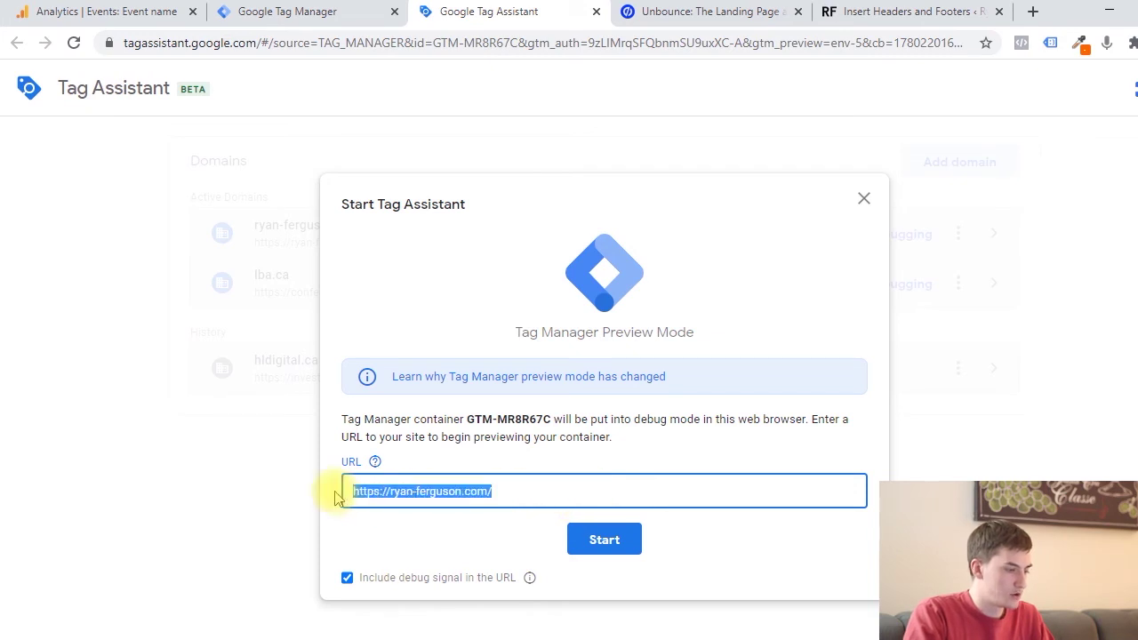
click(547, 494)
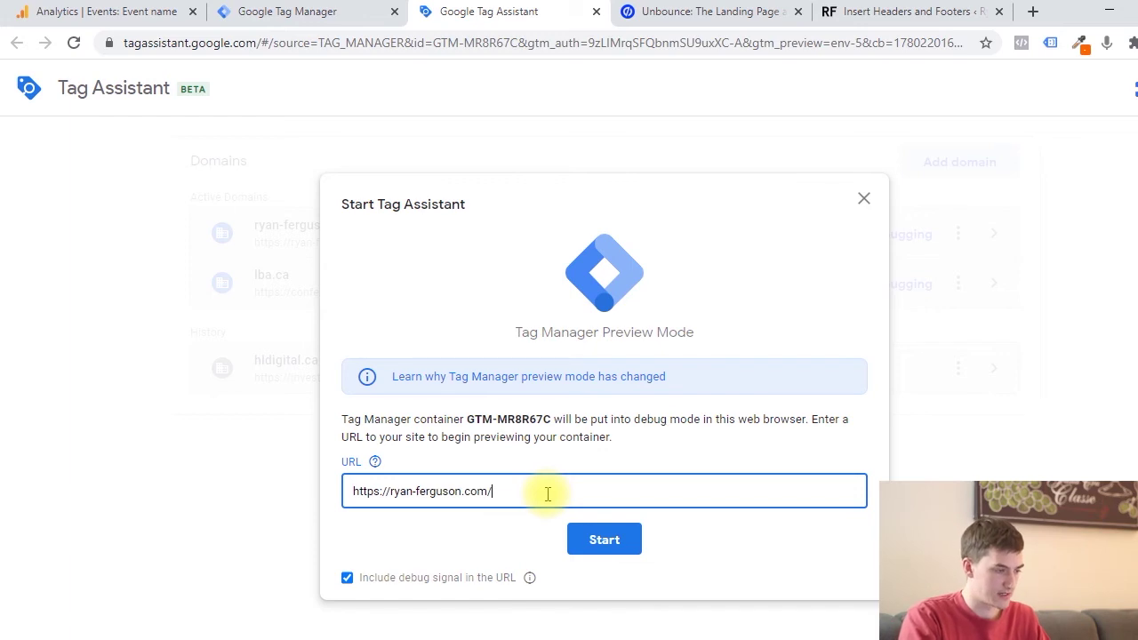
click(604, 538)
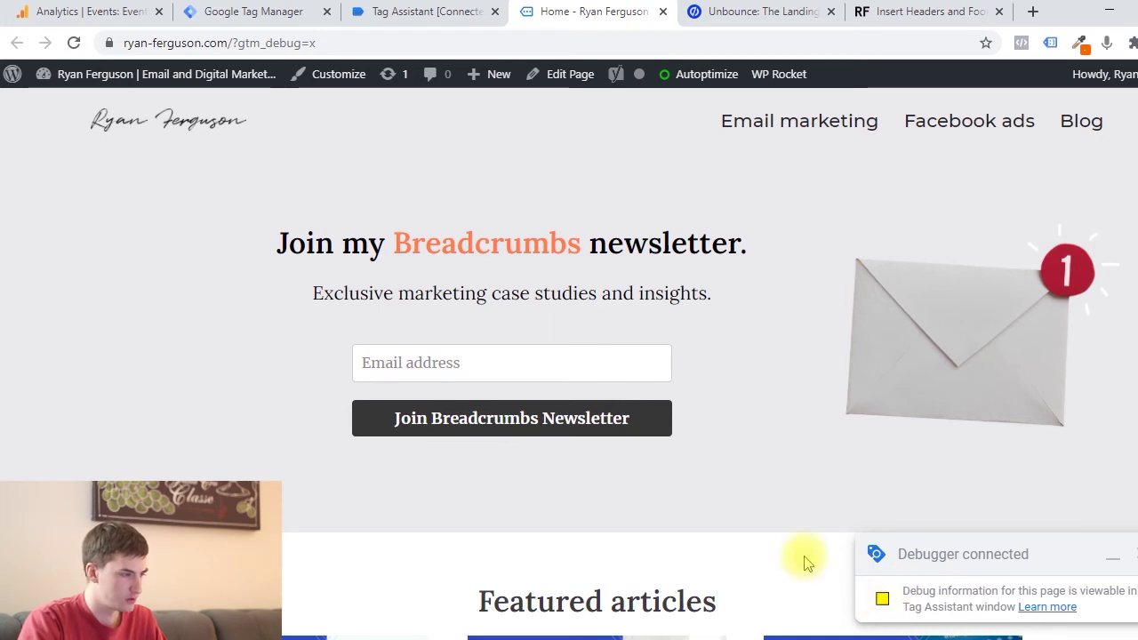
click(432, 10)
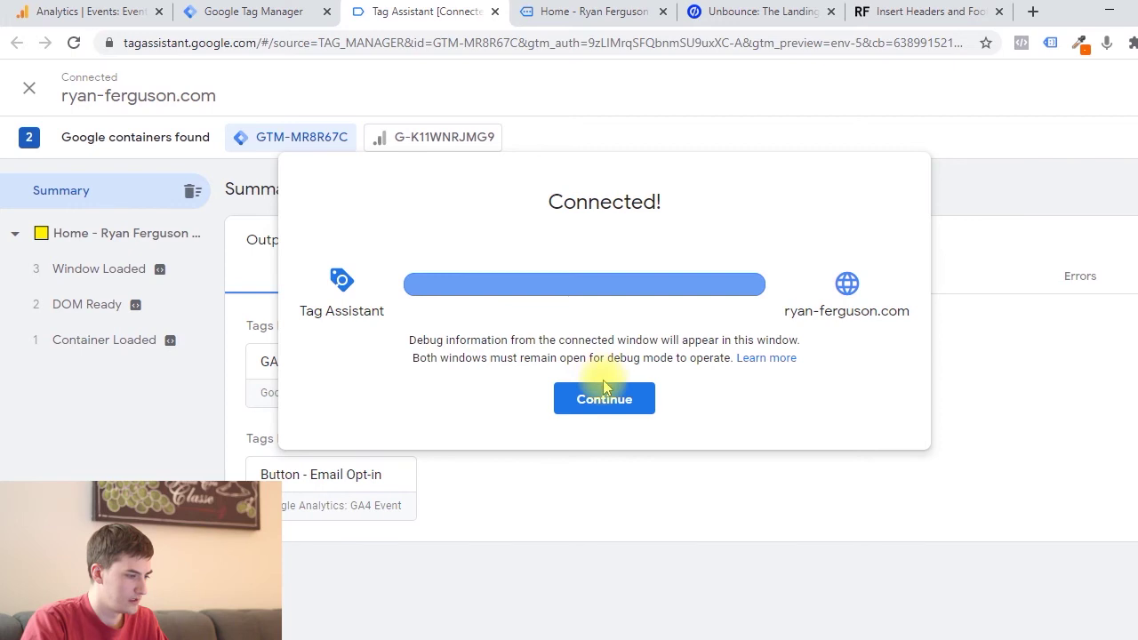
click(604, 391)
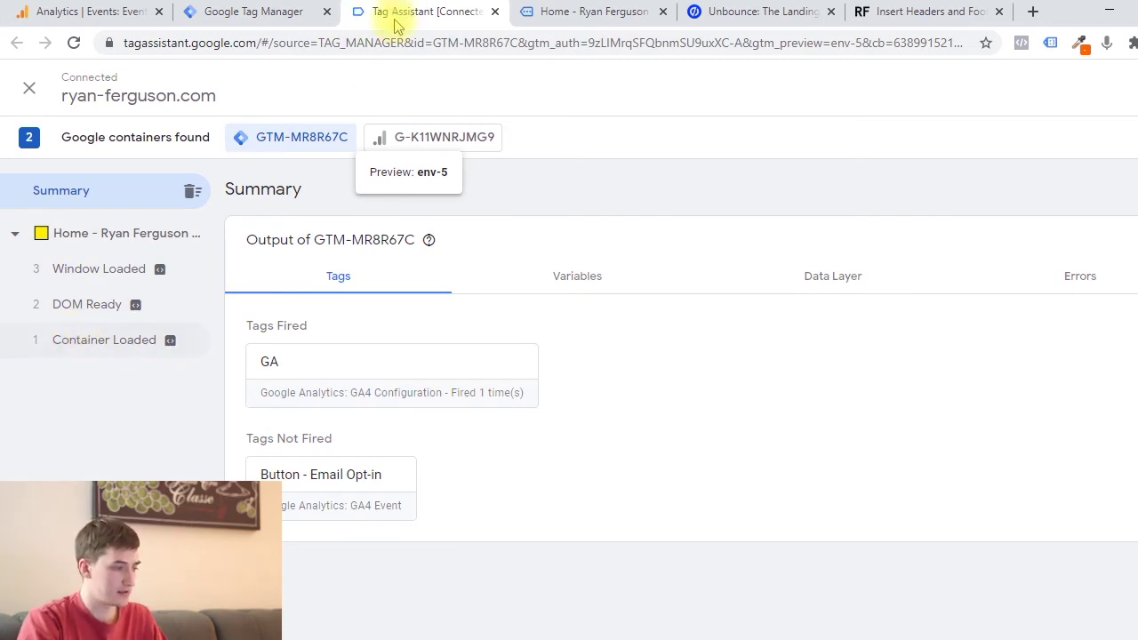
Check which tags fired for the Container Loaded, DOM Ready and Window Loaded events
click(115, 341)
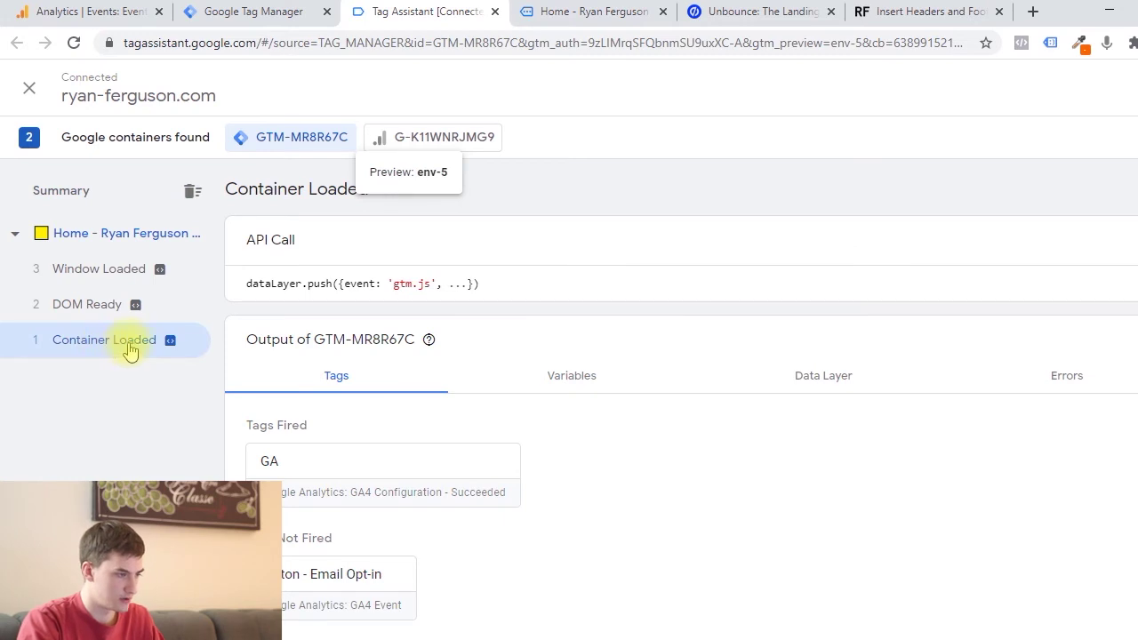
click(89, 304)
click(112, 276)
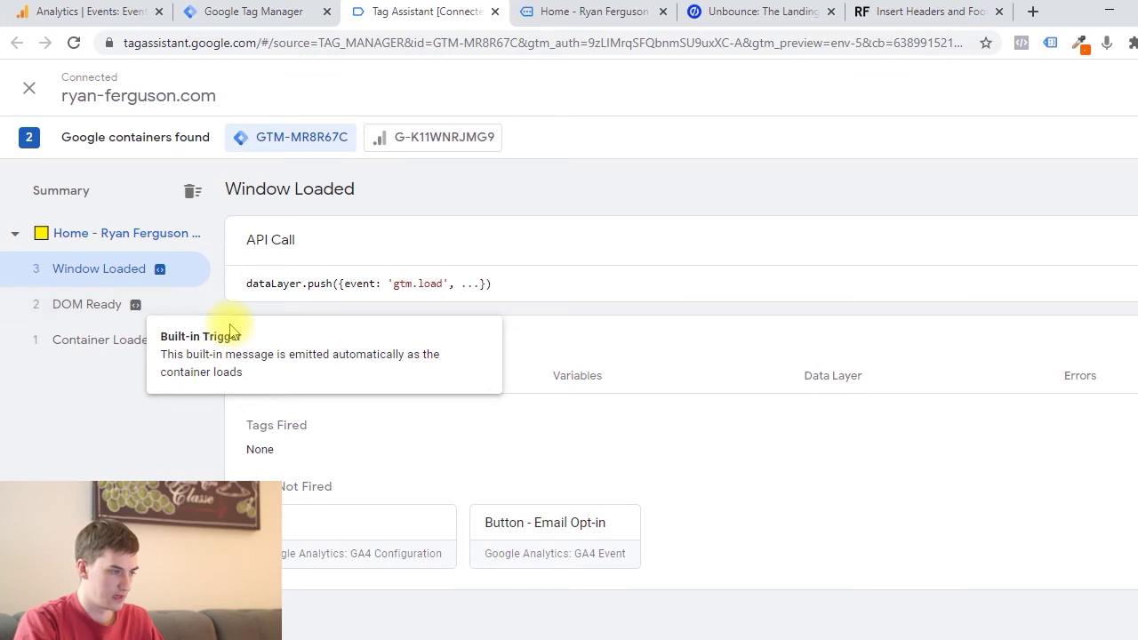
Trigger the Join Breadcrumbs Newsletter button on the debugged home page and open the resulting Click event in Tag Assistant
click(611, 7)
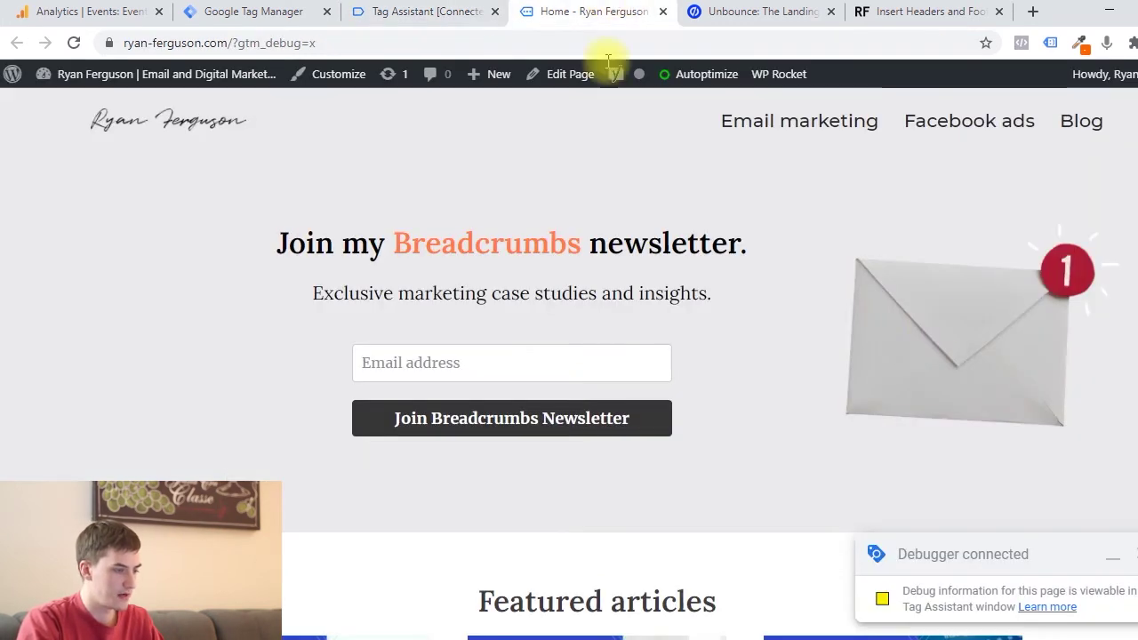
click(481, 421)
click(425, 7)
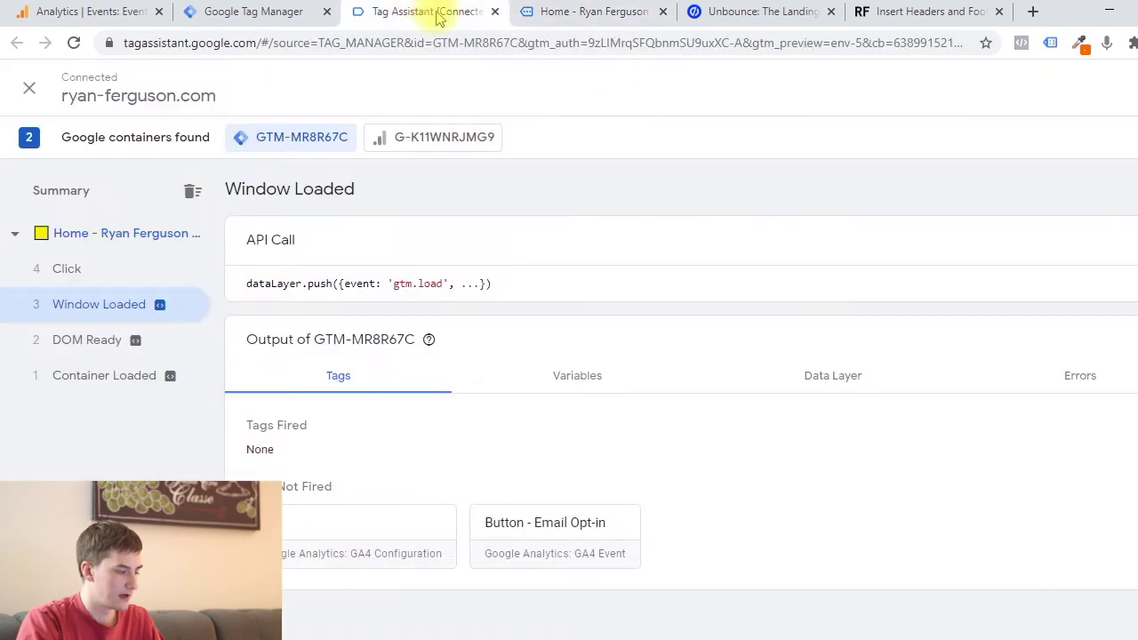
click(114, 271)
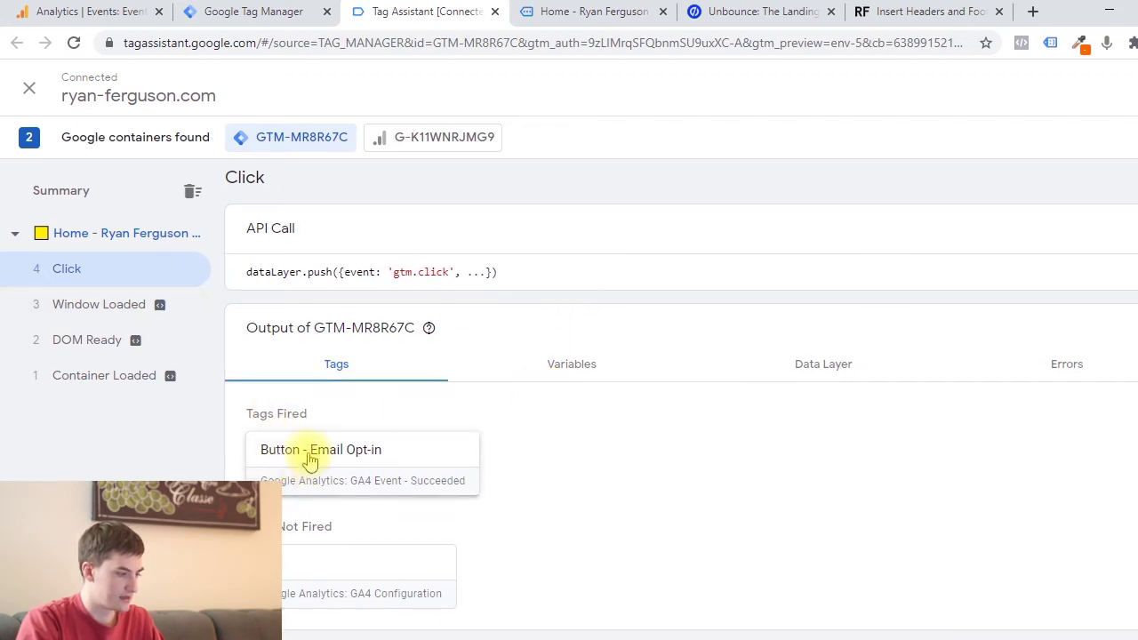
Open the details of the Button - Email Opt-in tag under the Click event and examine its firing trigger and filters
click(406, 466)
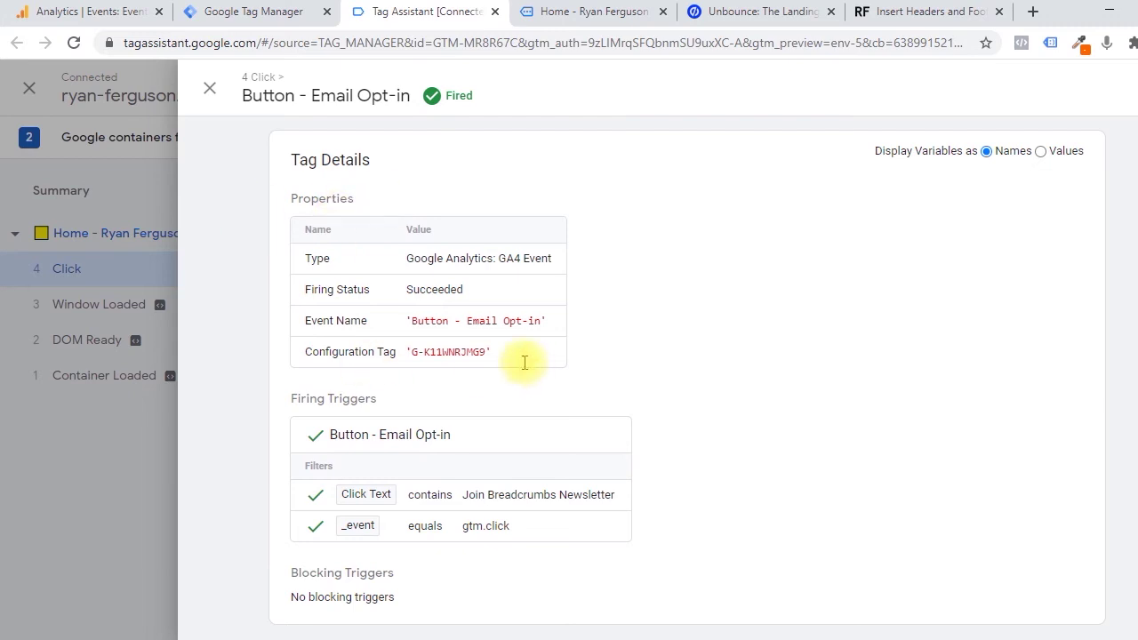
scroll(436, 440, down, 1)
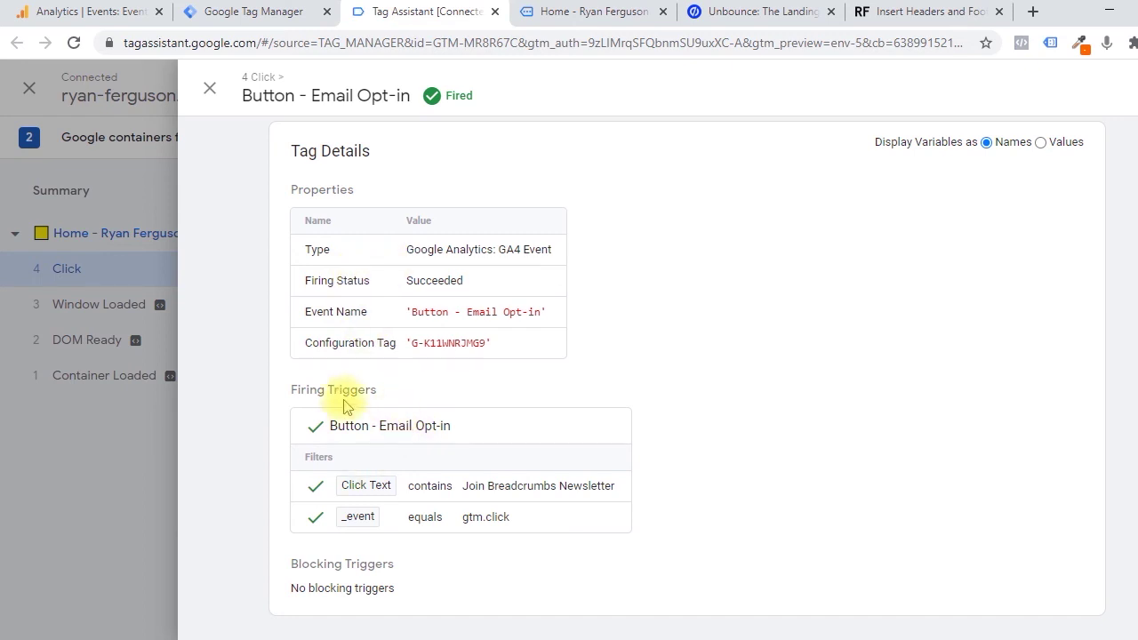
drag(295, 398, 387, 393)
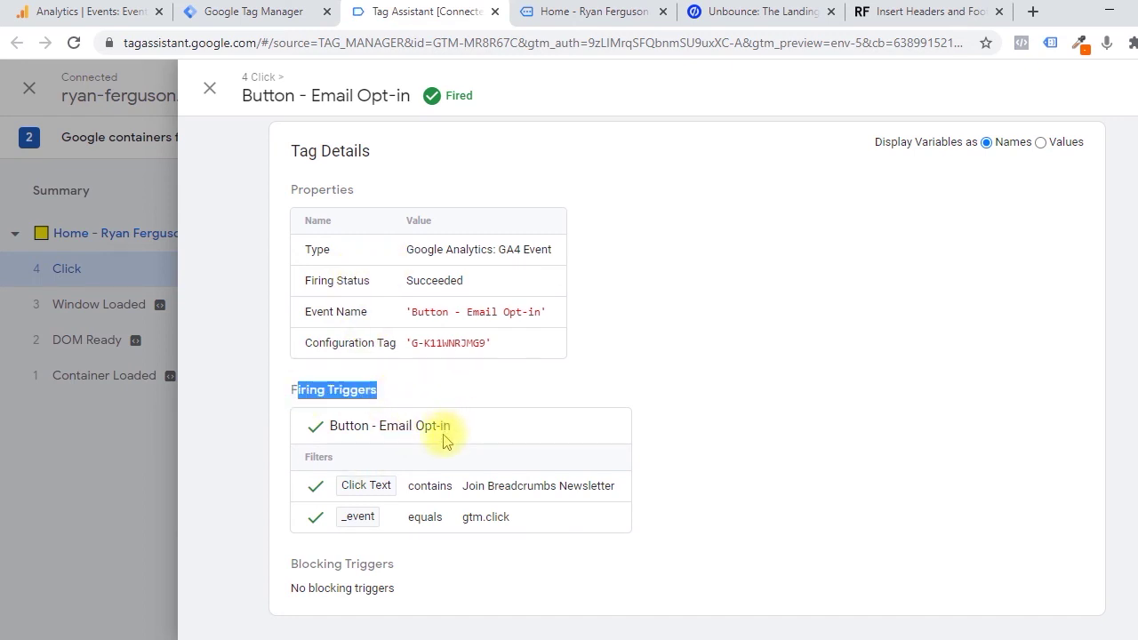
click(443, 434)
drag(329, 429, 459, 432)
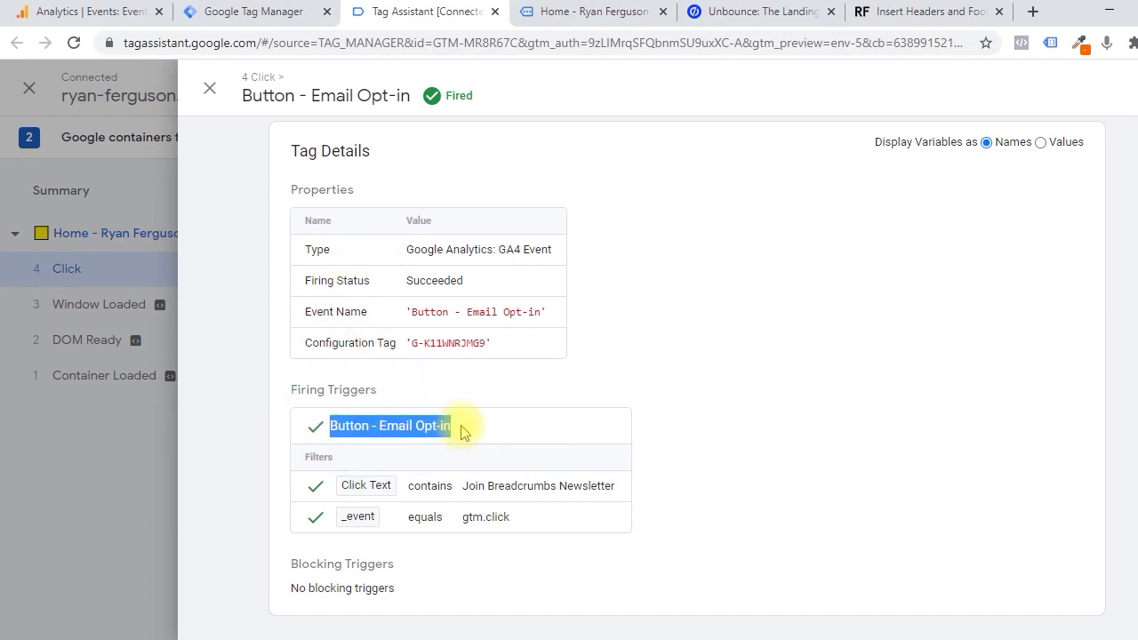
right_click(392, 432)
click(371, 489)
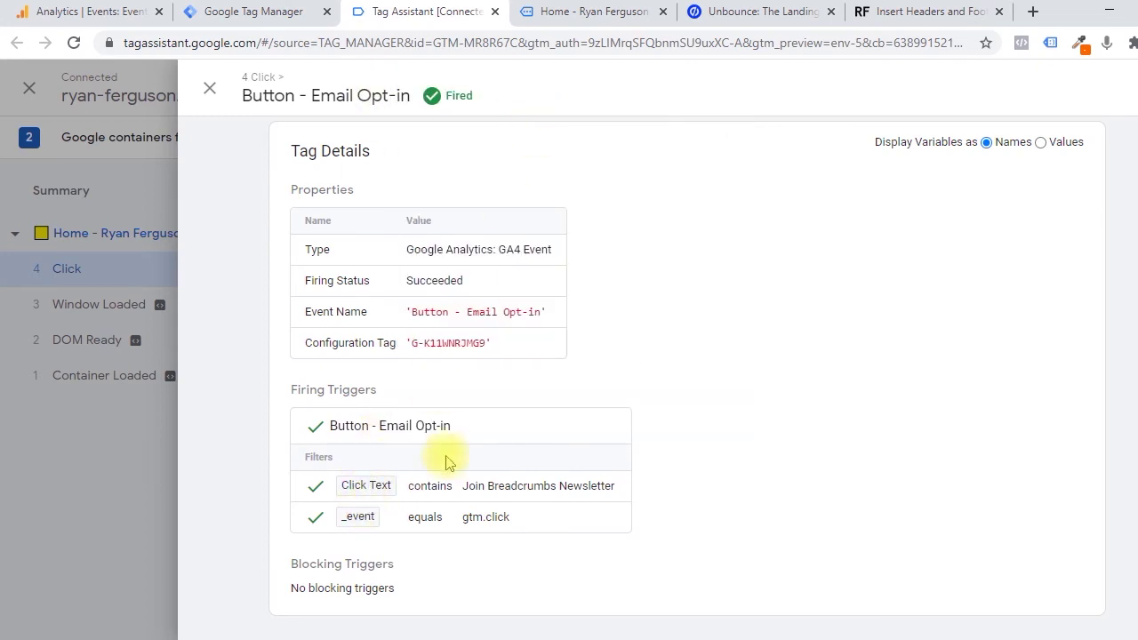
Compare the Button - Email Opt-in tag's setup in Tag Manager with the event and Click Text filters listed in Tag Assistant
click(275, 11)
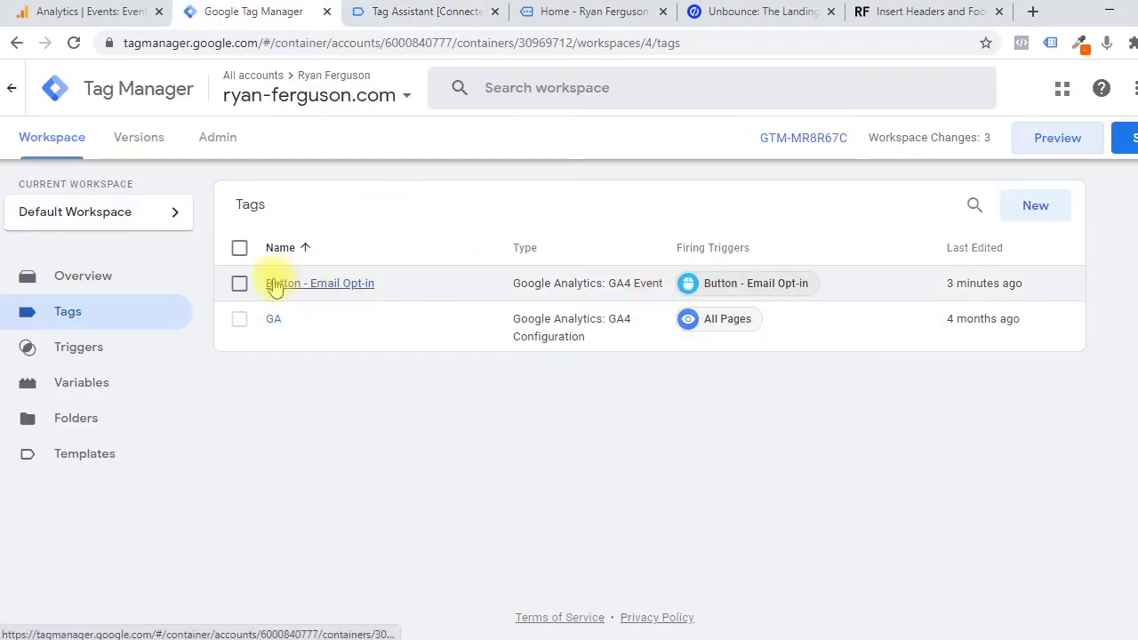
click(320, 288)
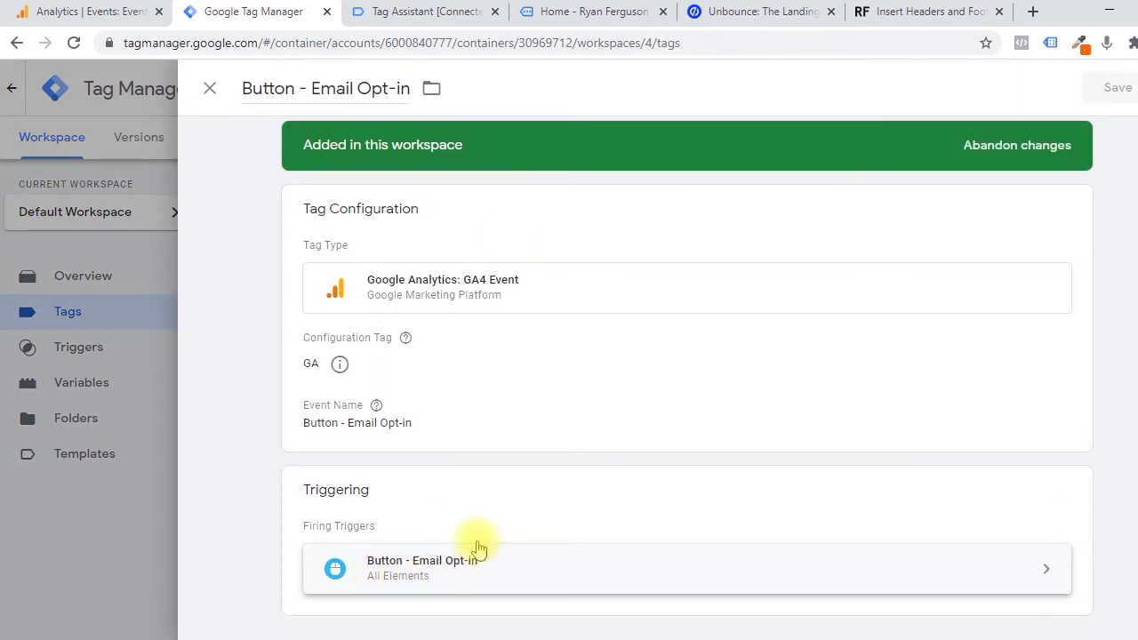
click(433, 10)
drag(414, 517, 543, 531)
drag(481, 524, 521, 525)
click(485, 521)
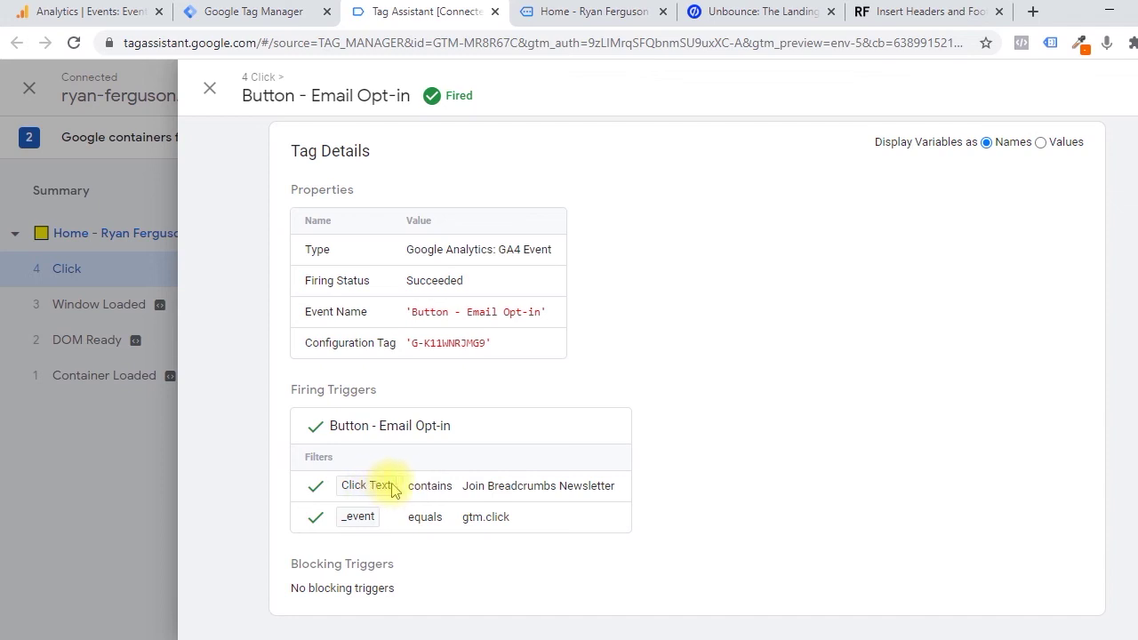
drag(458, 483, 617, 488)
drag(414, 486, 611, 486)
click(457, 484)
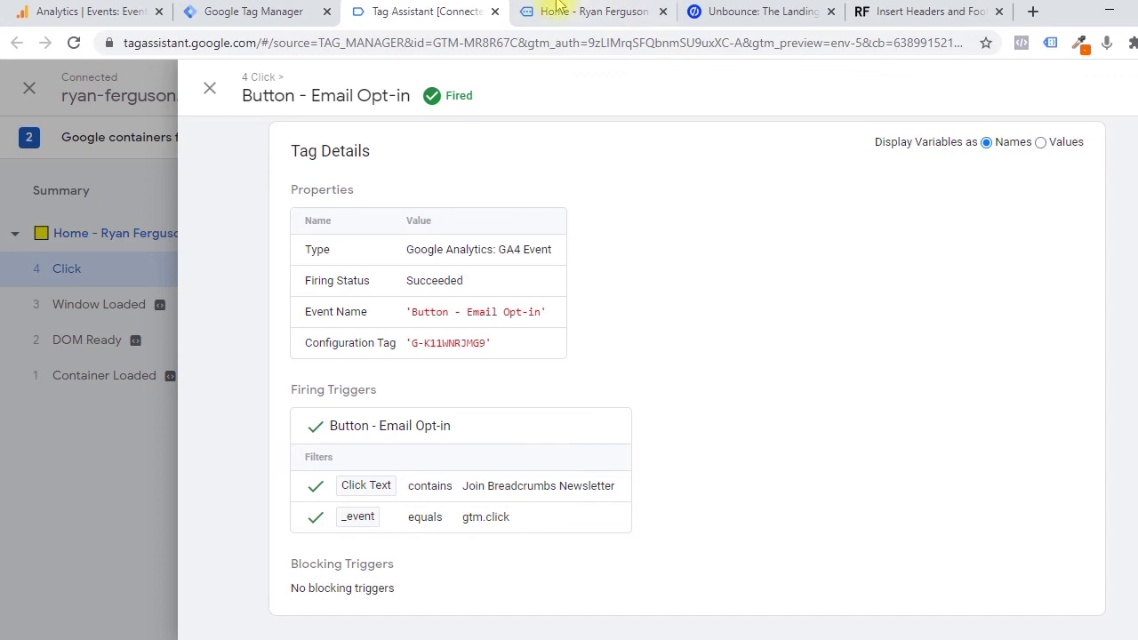
Revisit the home page's newsletter button, close the tag details and examine the variables recorded for the Click event
click(555, 10)
click(469, 421)
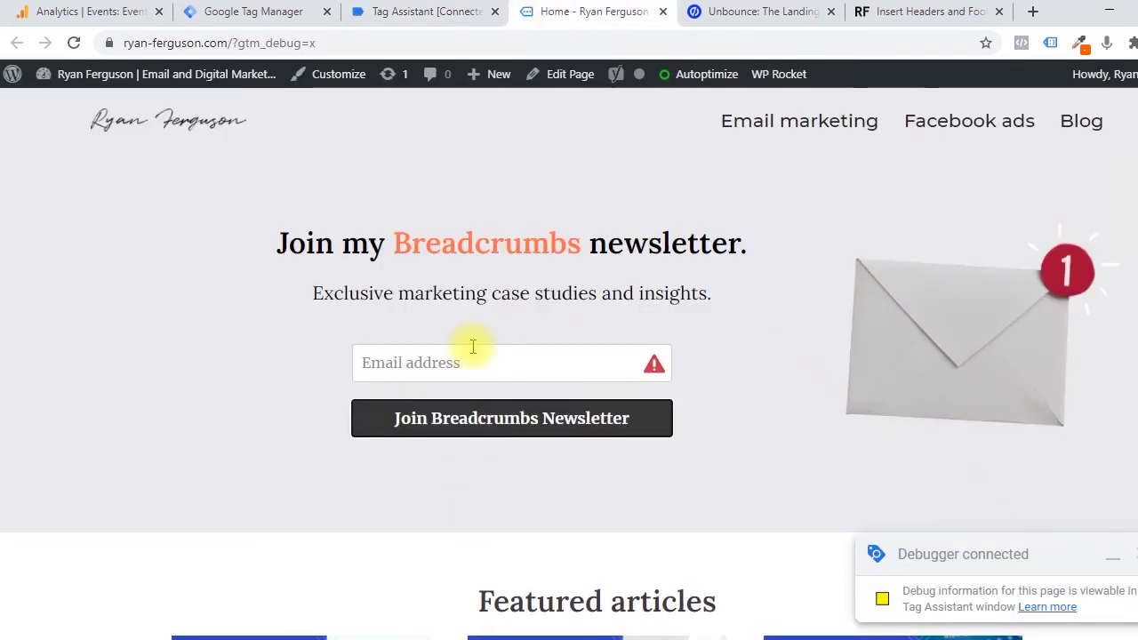
click(351, 9)
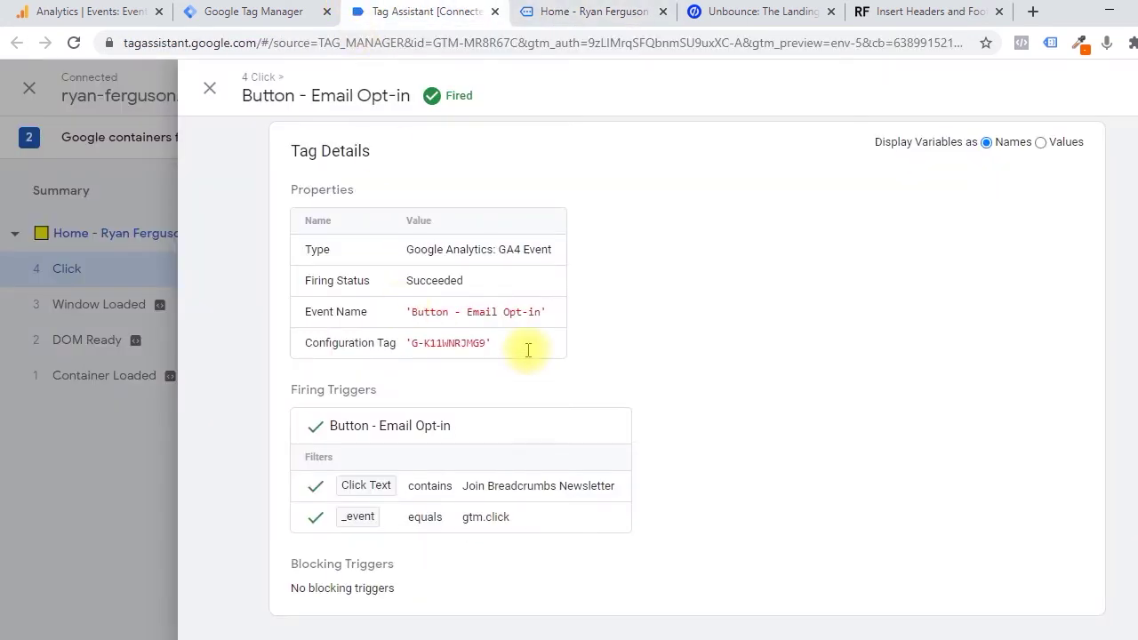
scroll(526, 336, up, 1)
key(Escape)
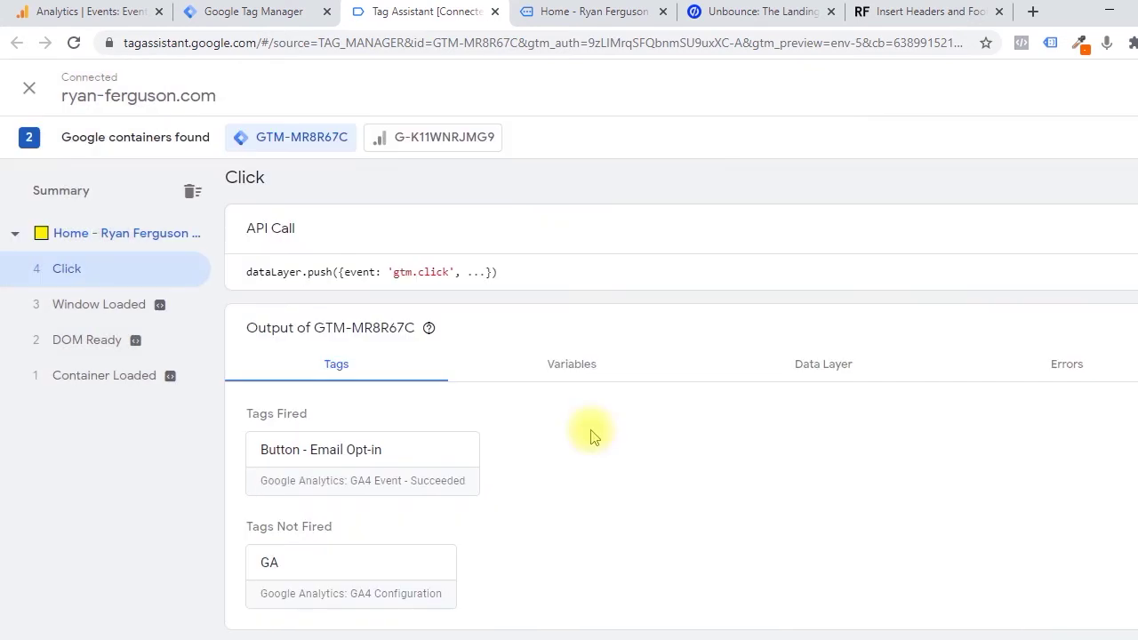
click(578, 369)
scroll(619, 399, down, 5)
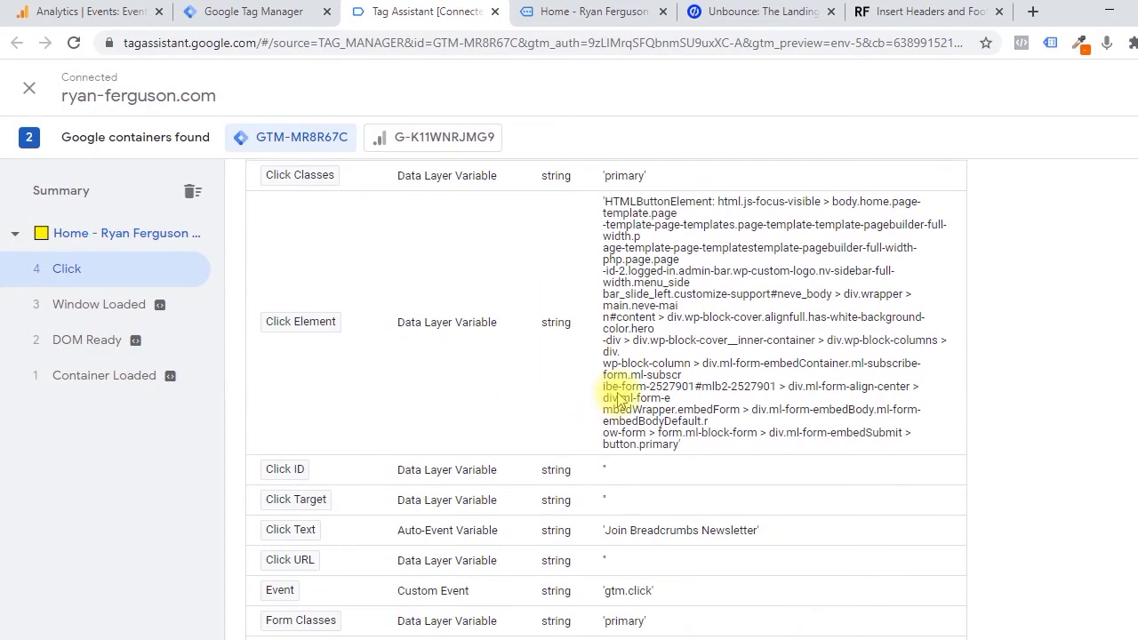
scroll(619, 400, up, 5)
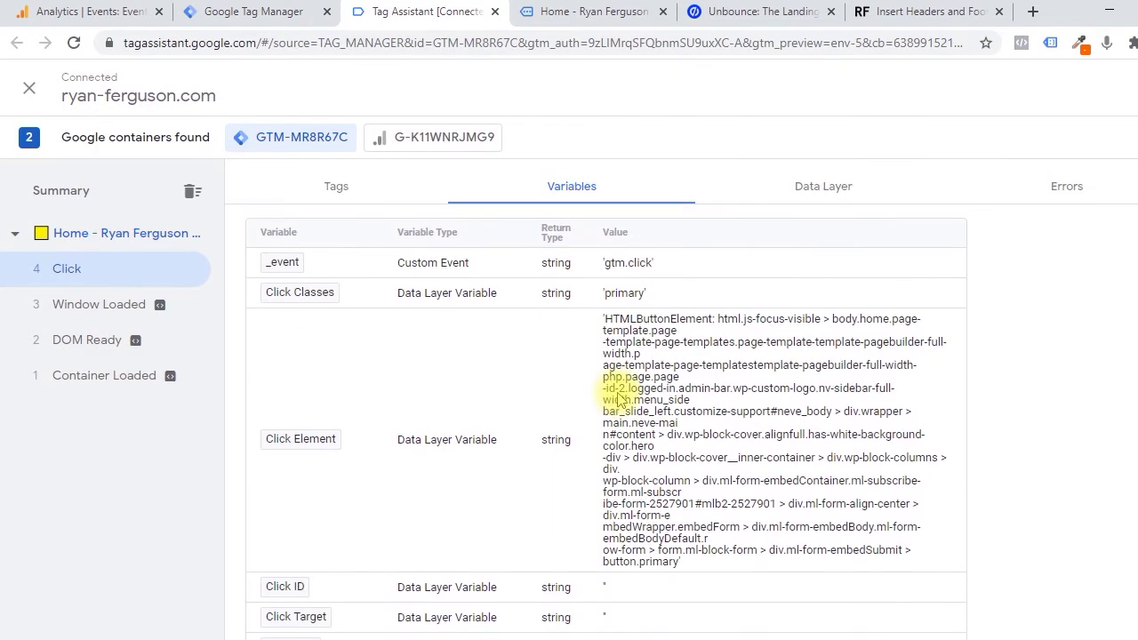
Recheck the Join Breadcrumbs Newsletter button on the home page and return to the Click event's variables
click(589, 11)
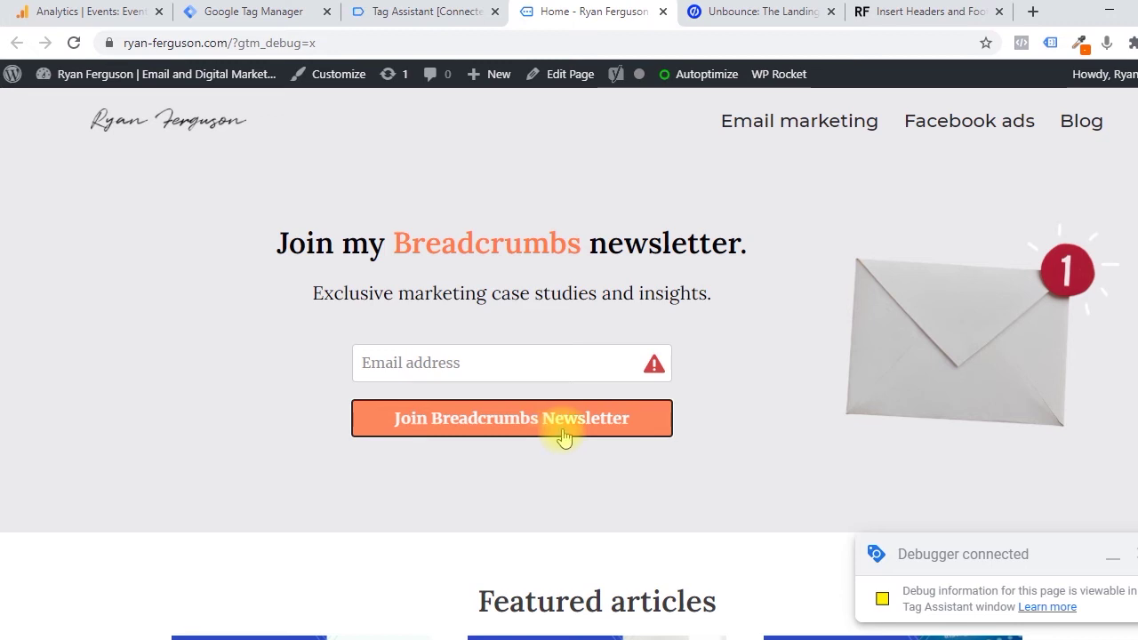
click(610, 415)
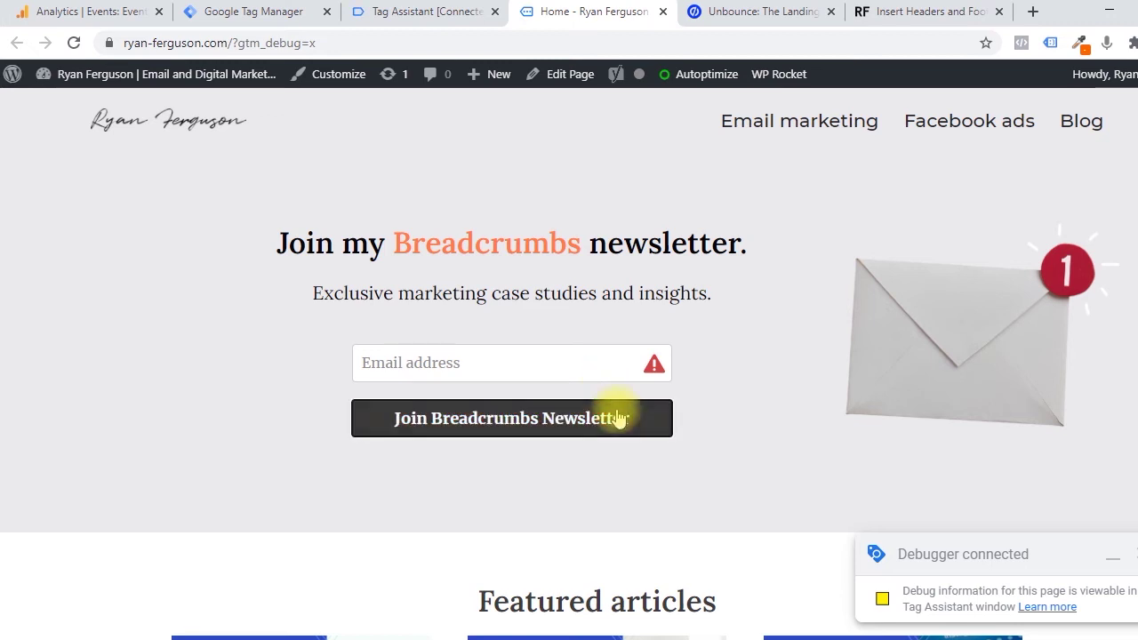
click(401, 9)
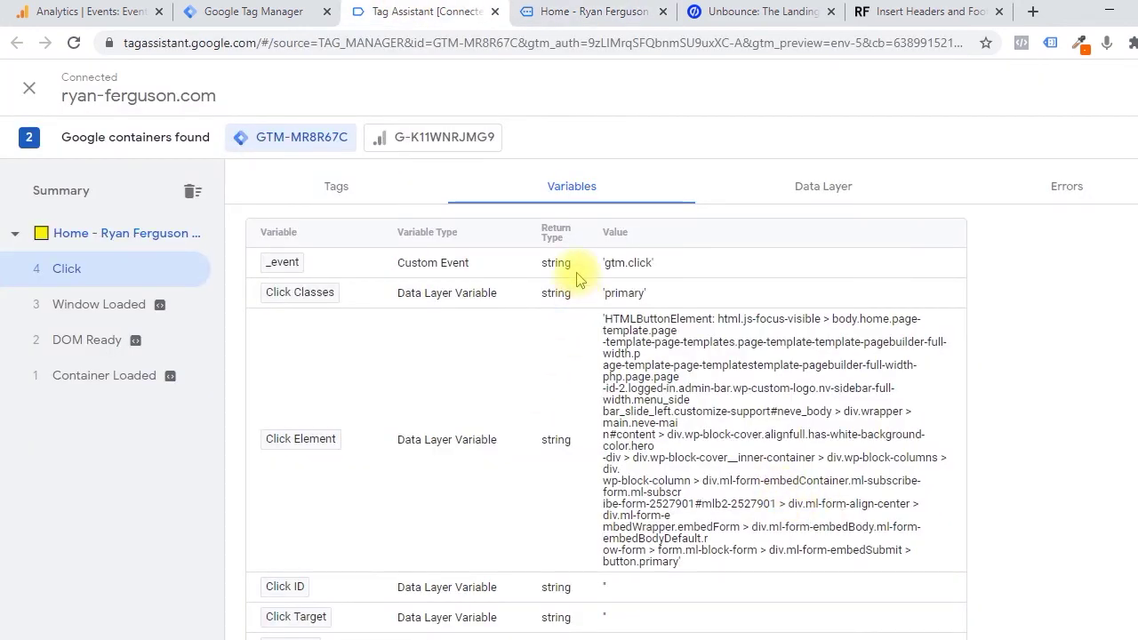
Review the full list of variables recorded for the Click event, including the click, form, page, scroll and video variables
scroll(427, 394, down, 9)
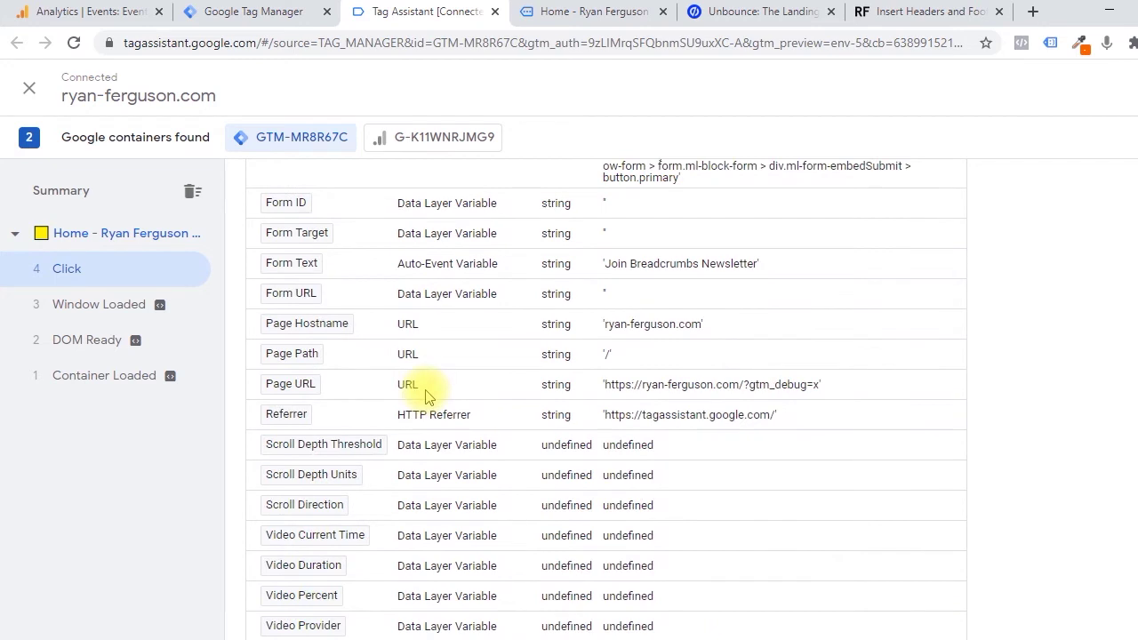
scroll(426, 394, down, 2)
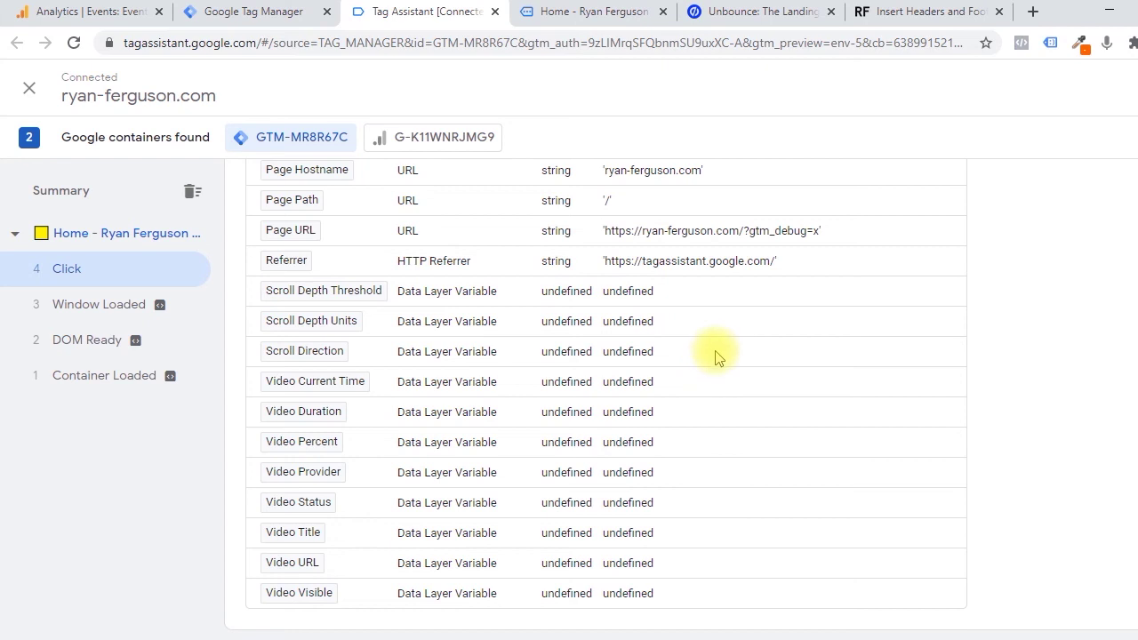
scroll(756, 355, up, 5)
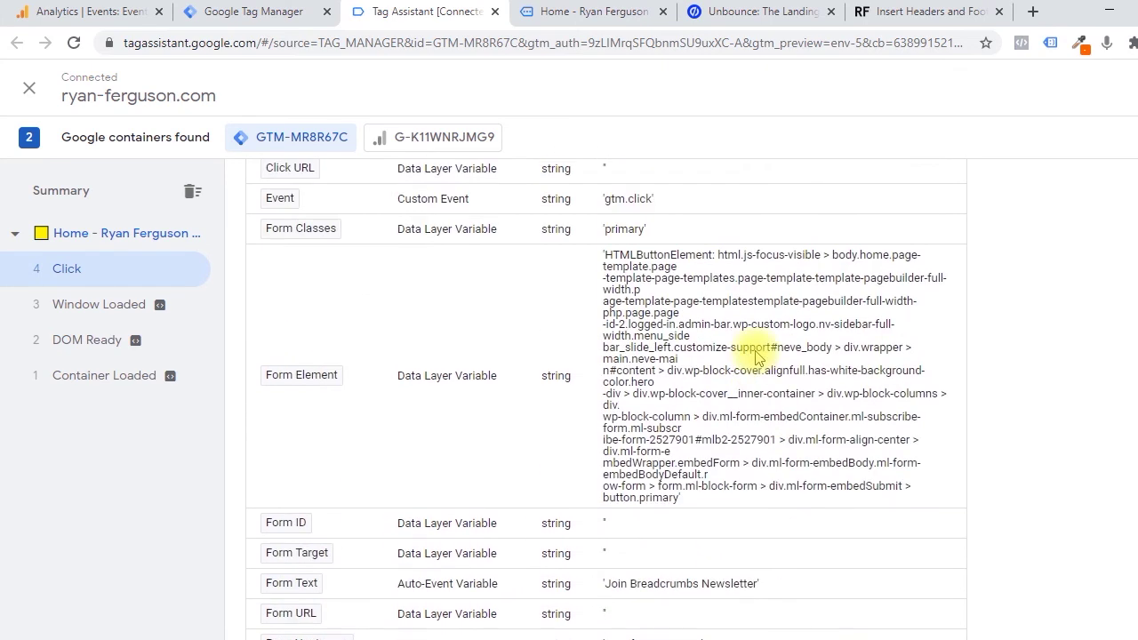
scroll(756, 355, up, 10)
scroll(755, 356, down, 2)
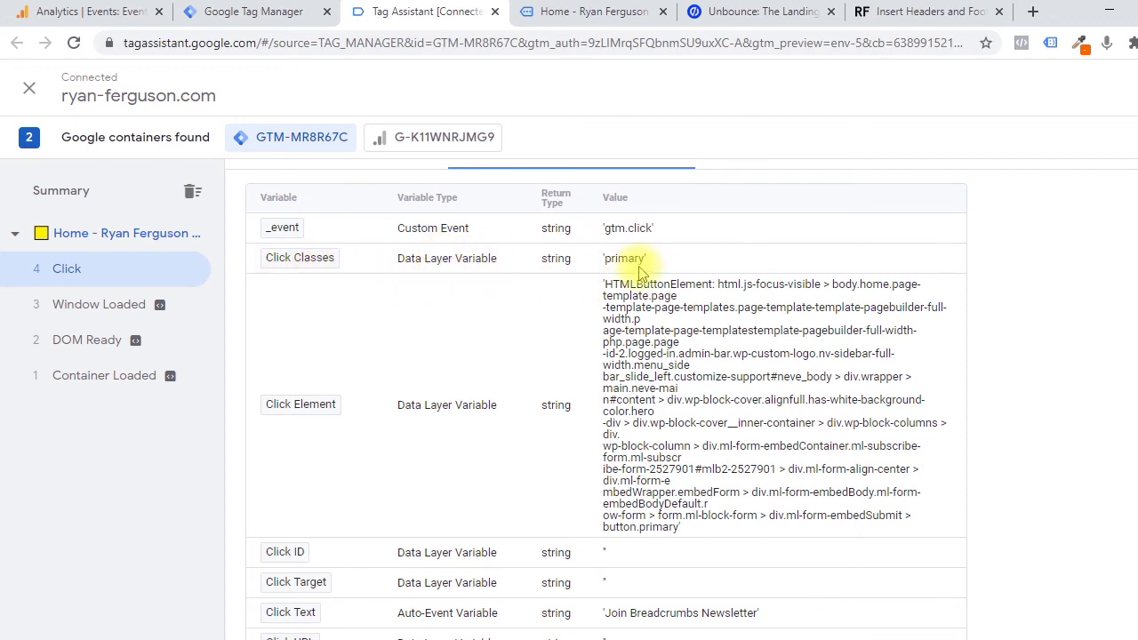
Inspect the Join Breadcrumbs Newsletter button's HTML on the home page and highlight its class attribute
click(582, 11)
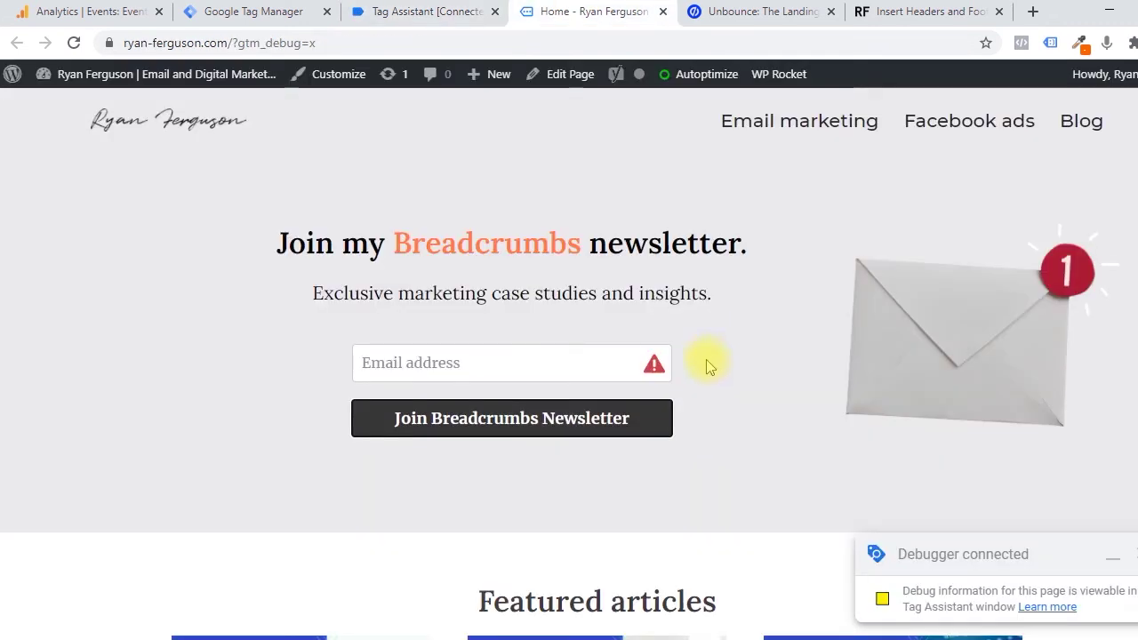
right_click(560, 431)
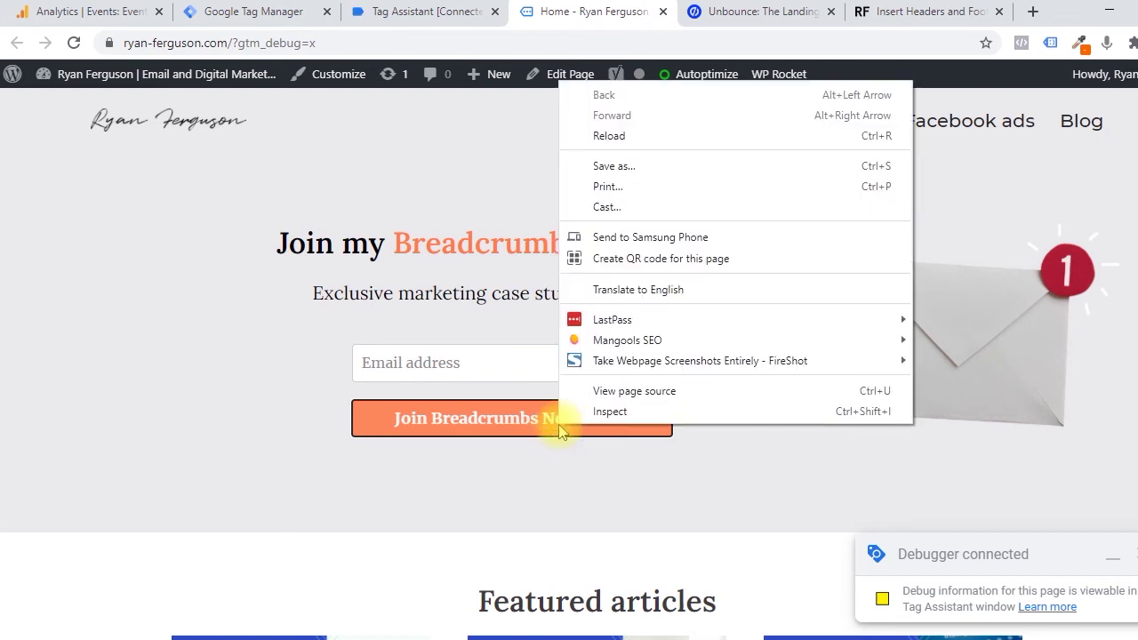
click(607, 412)
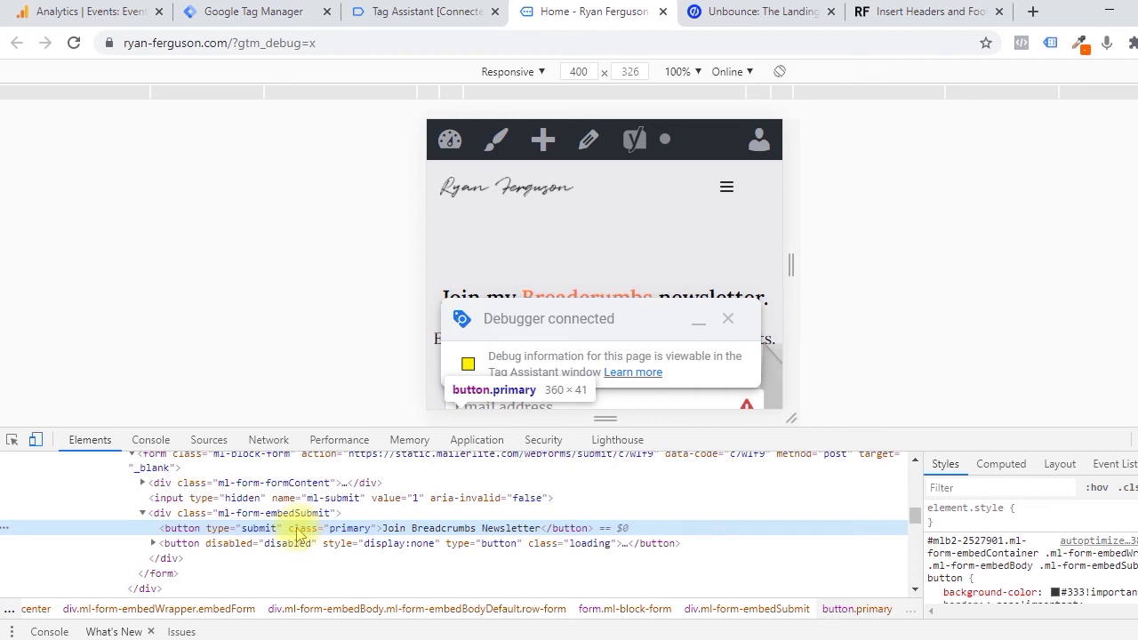
double_click(336, 529)
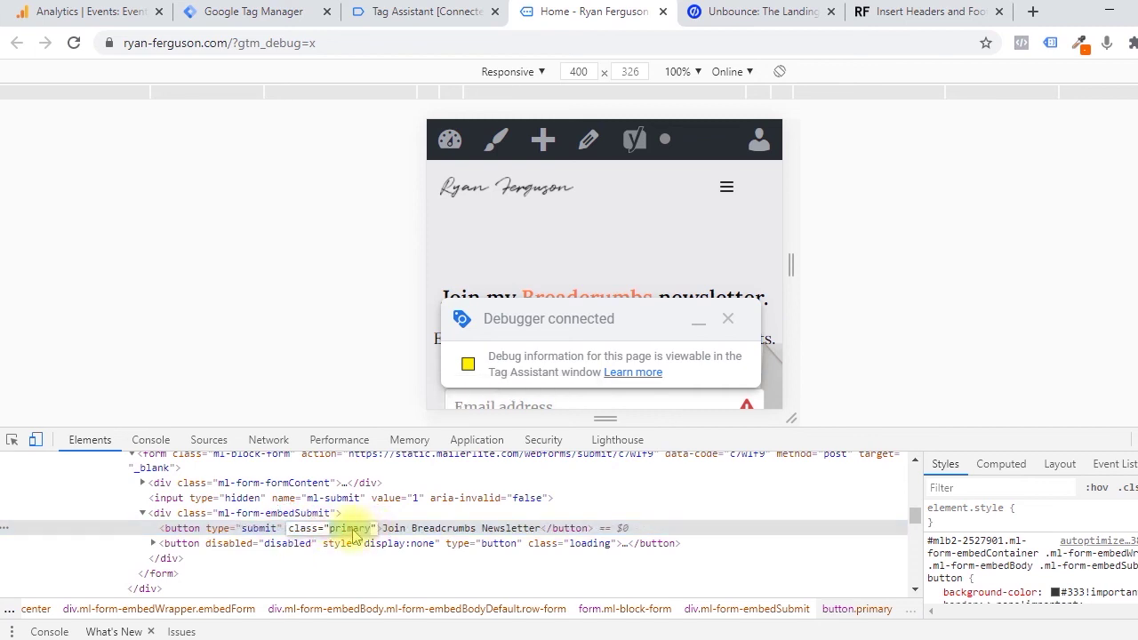
Compare the Click Classes variable in Tag Assistant with the newsletter button's class and its form on the home page
click(391, 12)
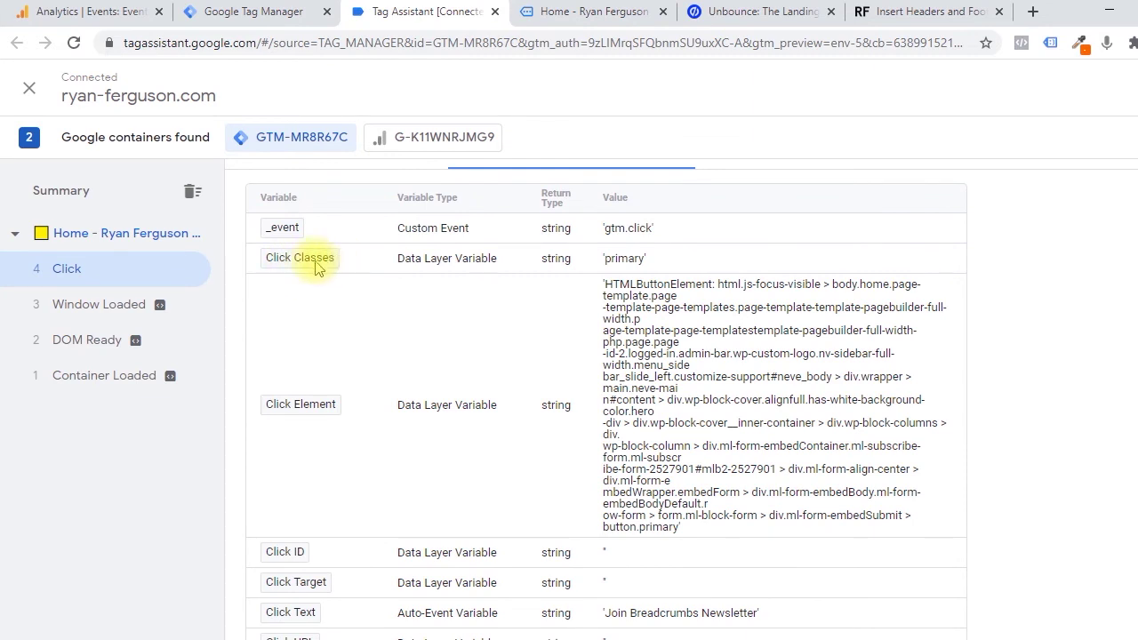
scroll(553, 269, up, 3)
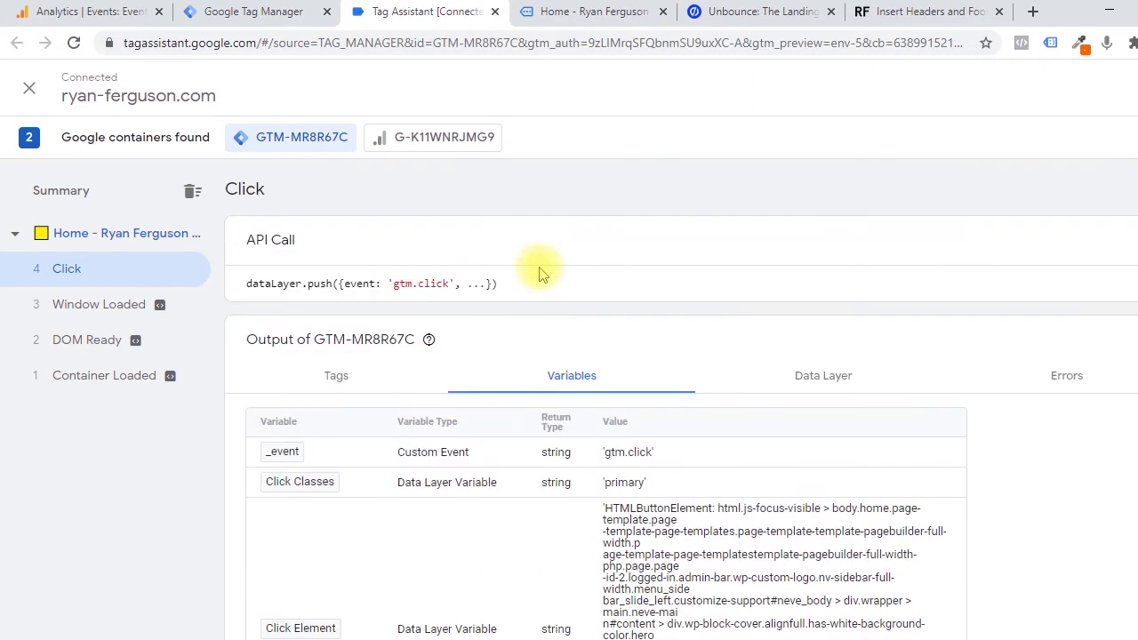
scroll(569, 351, down, 2)
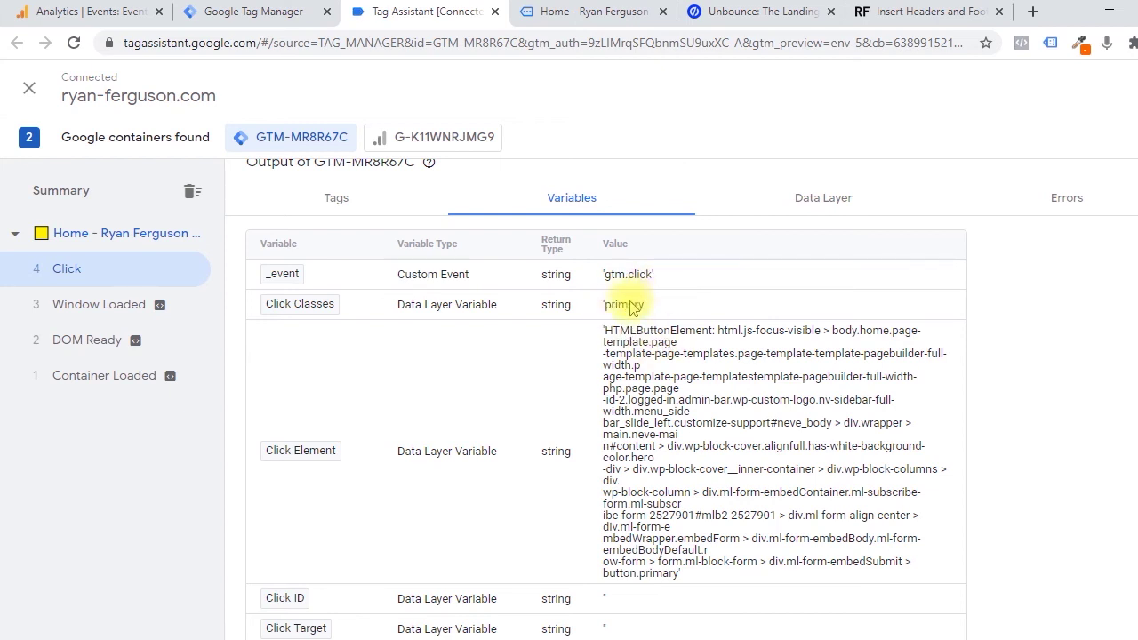
click(605, 10)
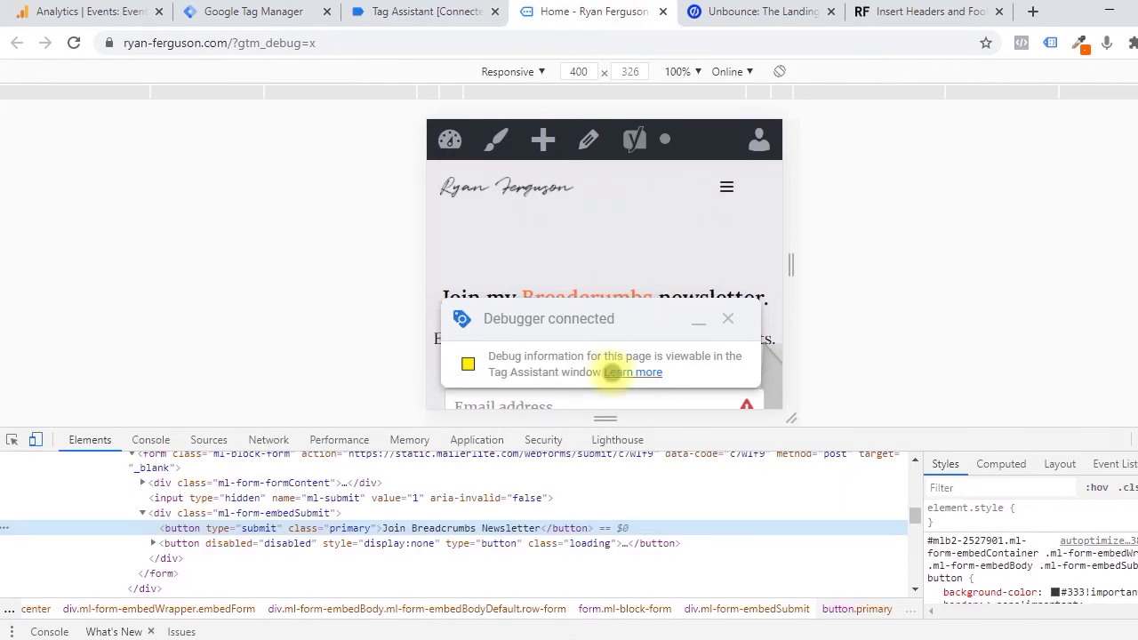
scroll(722, 275, down, 3)
scroll(594, 258, up, 1)
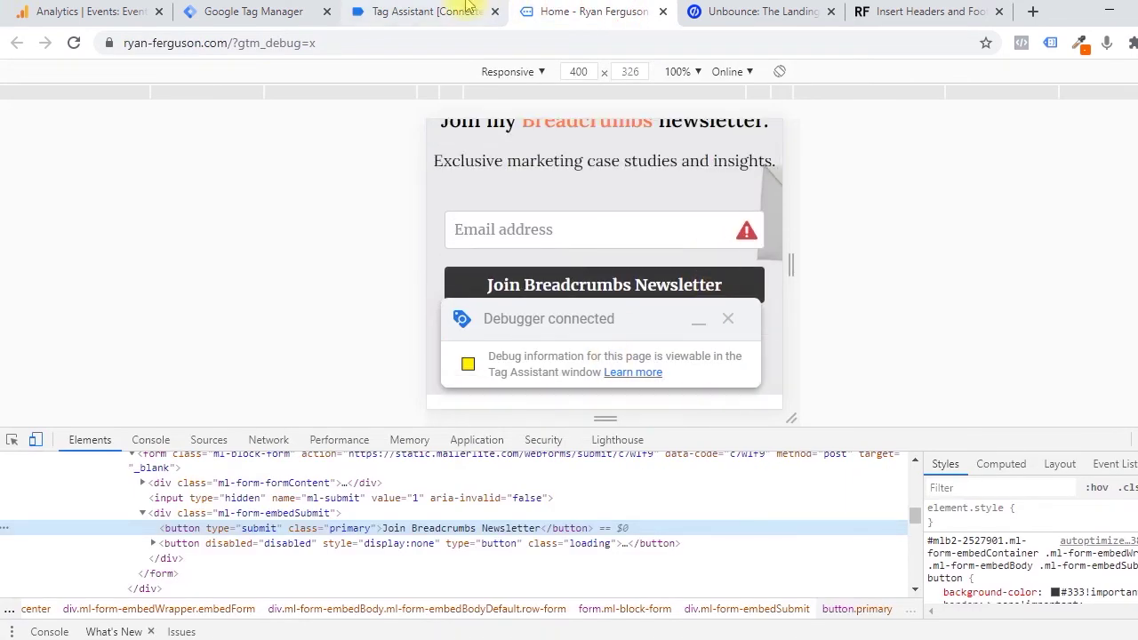
scroll(594, 258, down, 1)
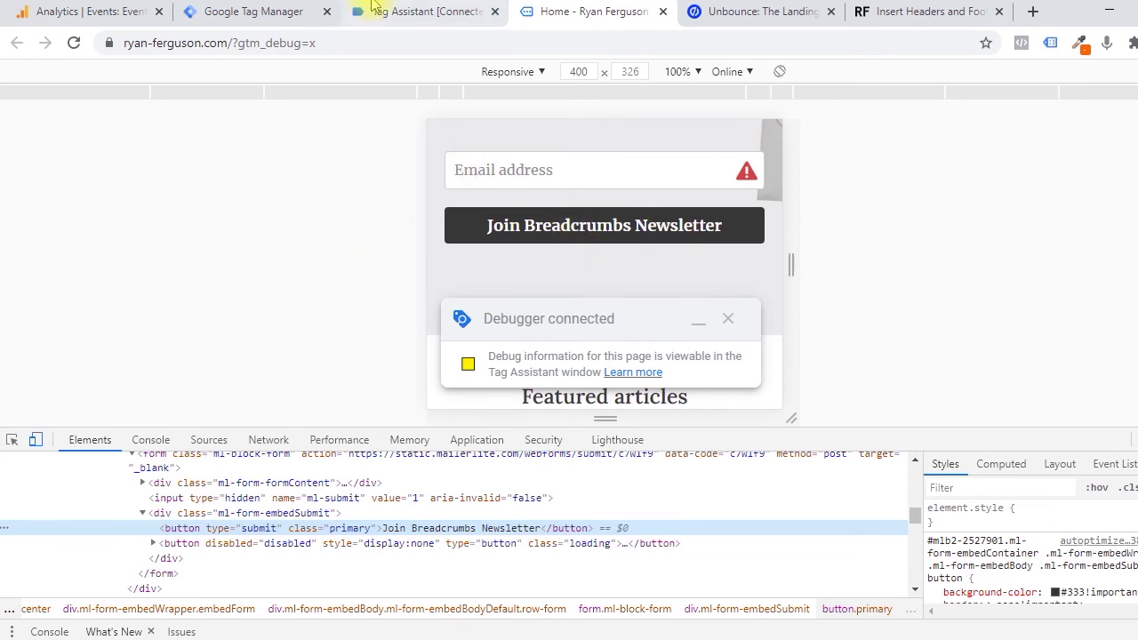
Examine the Click event's Click Text, form and page variables in Tag Assistant and revisit the newsletter form on the home page
click(418, 11)
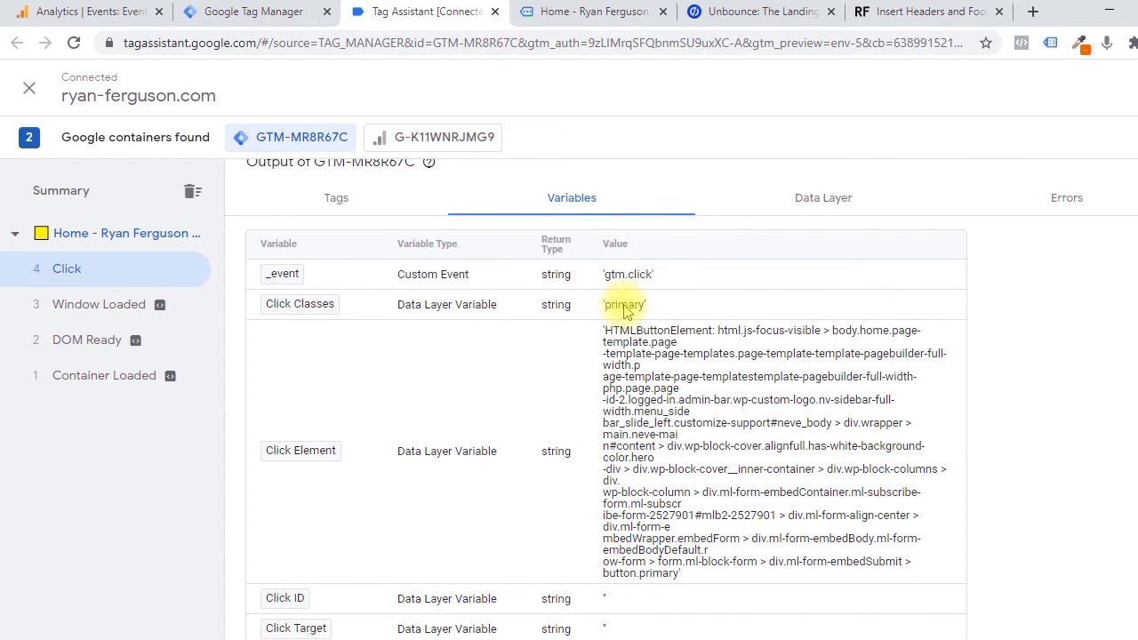
scroll(624, 306, down, 4)
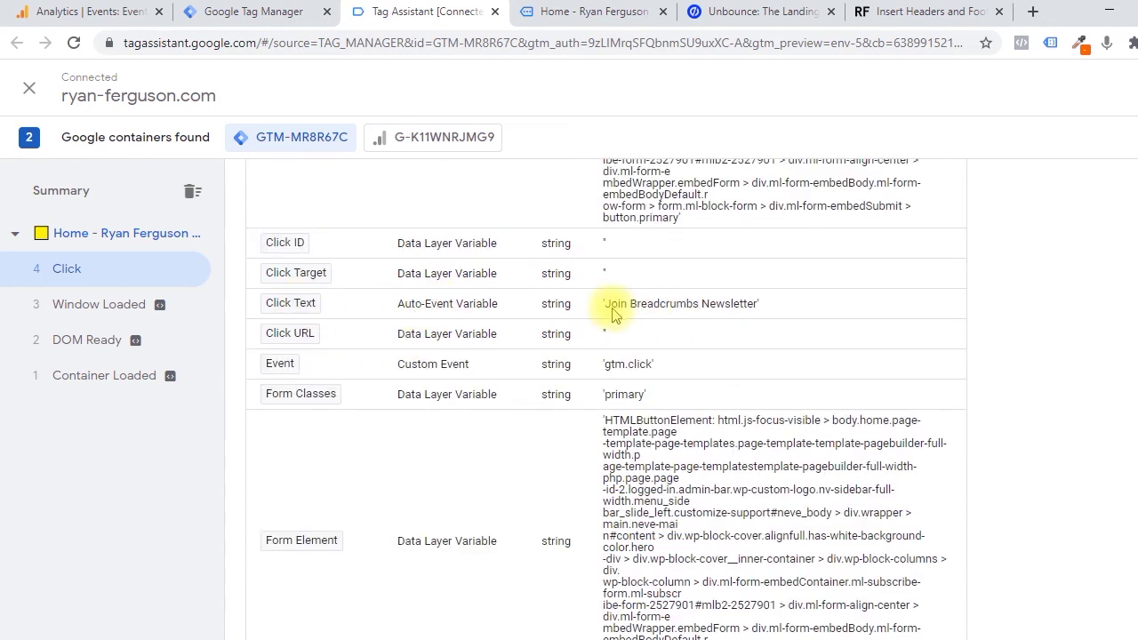
scroll(749, 360, down, 1)
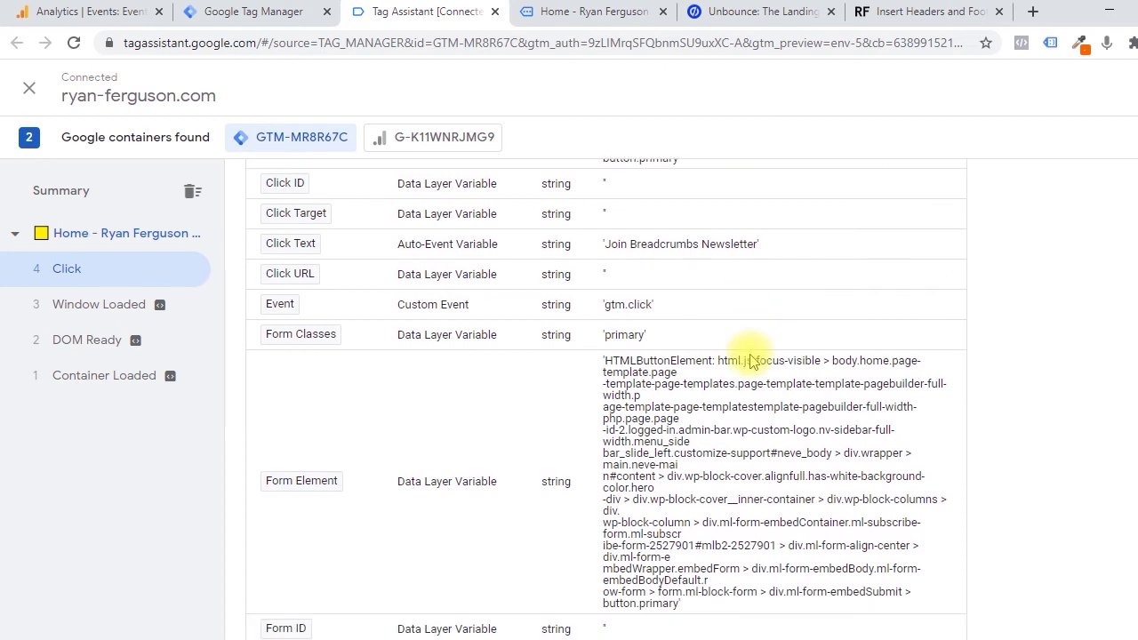
scroll(750, 360, down, 6)
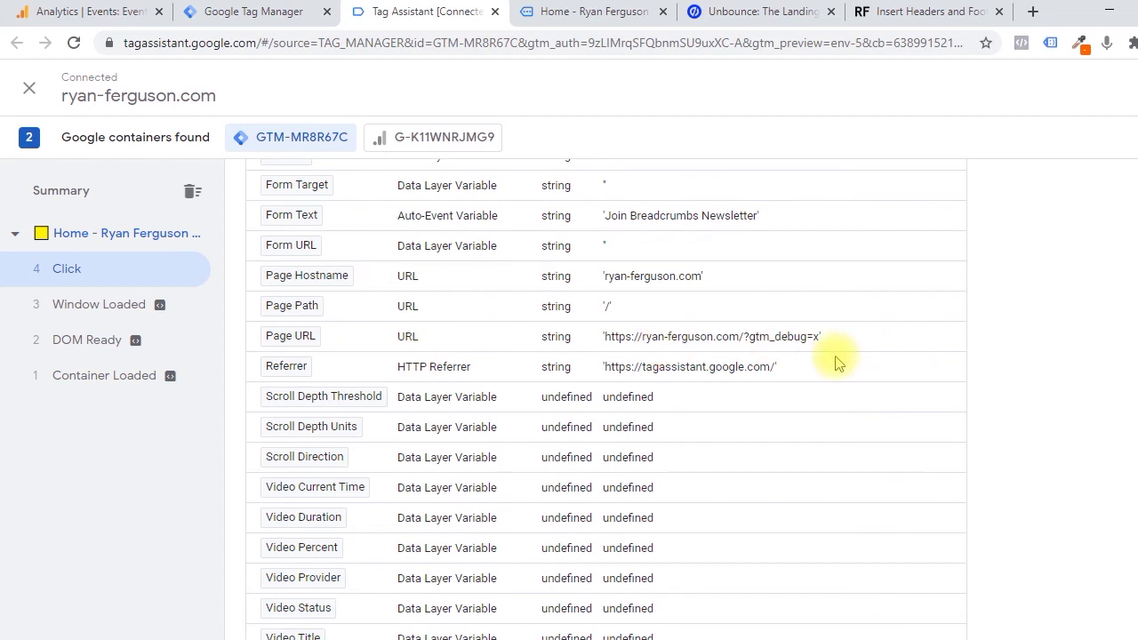
scroll(835, 363, up, 10)
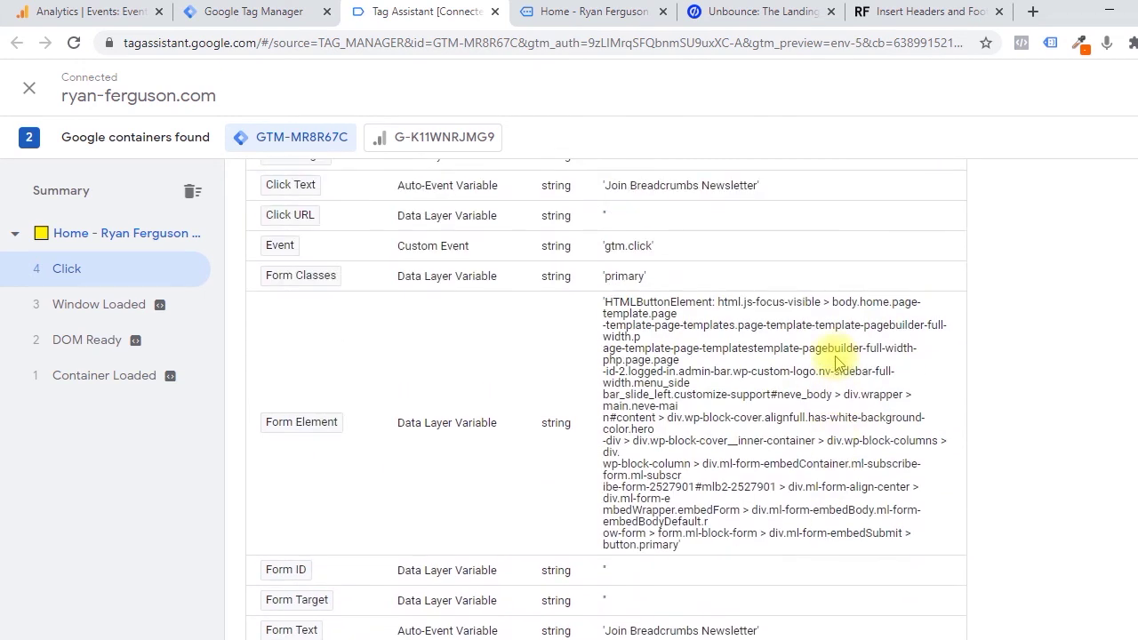
click(613, 9)
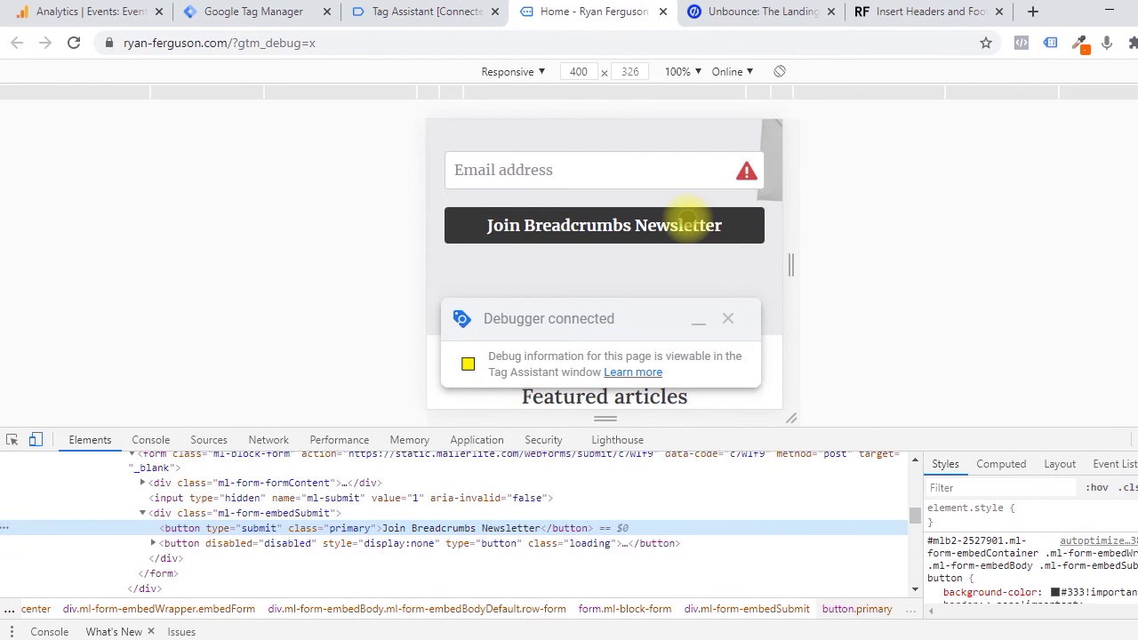
scroll(685, 219, down, 2)
scroll(687, 219, up, 1)
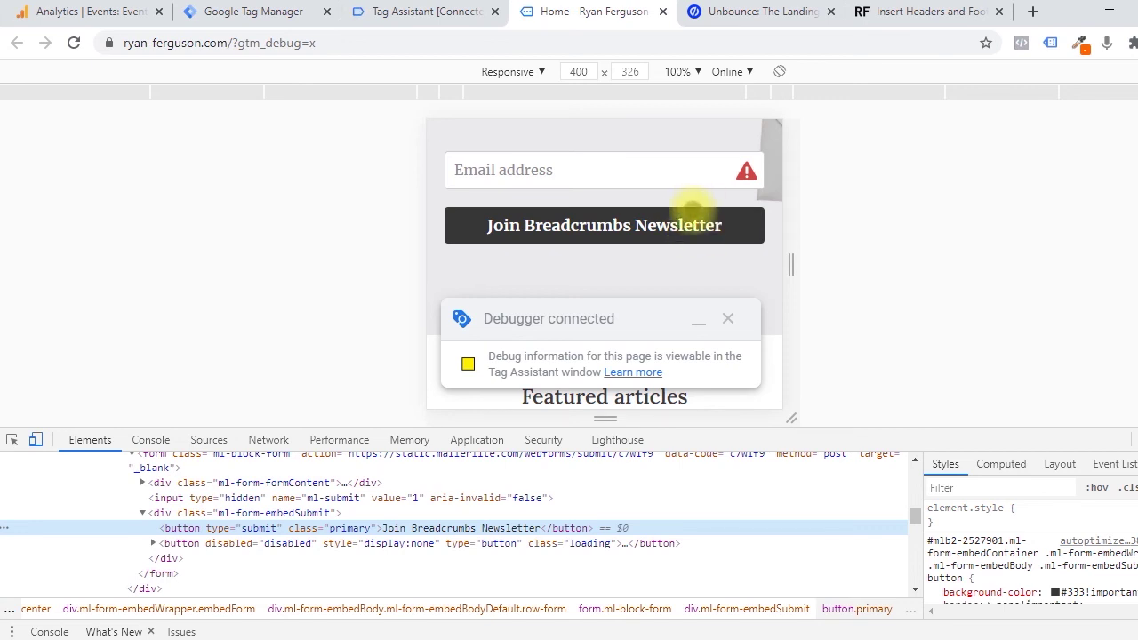
In Tag Manager, set the Button - Email Opt-in trigger's condition to Page URL contains the site's domain name without its extension, and save it
click(444, 13)
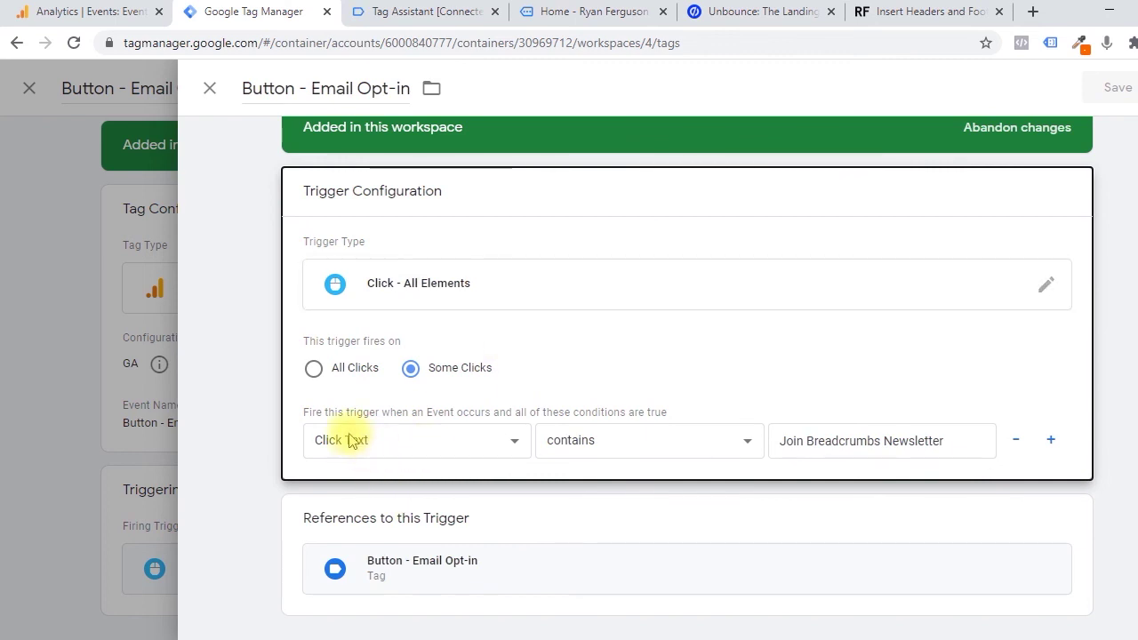
click(445, 447)
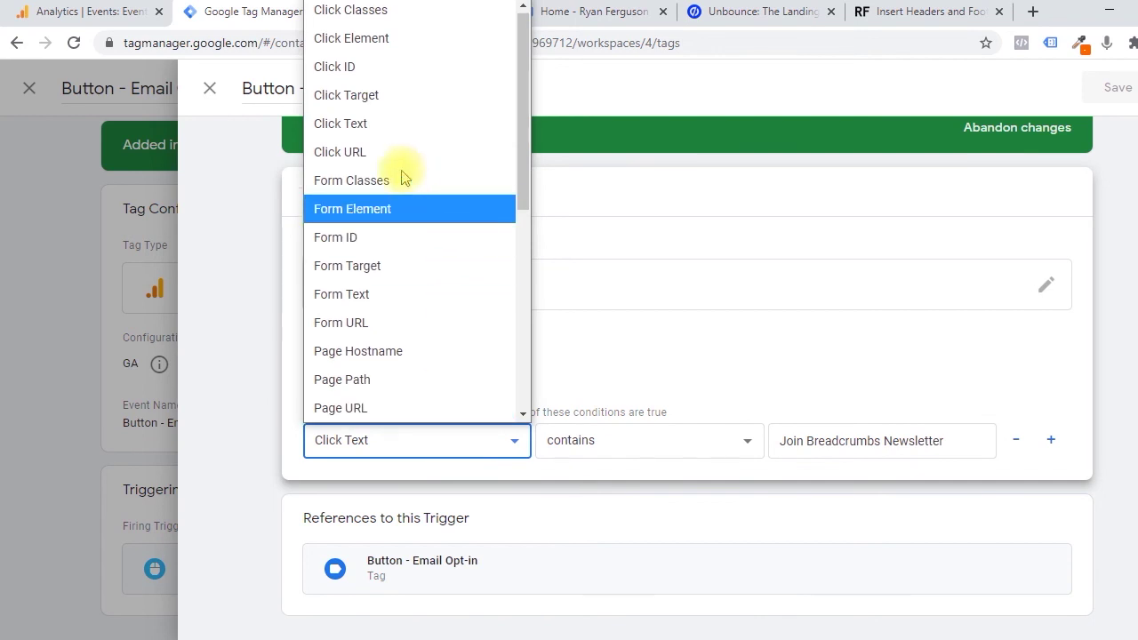
scroll(386, 167, down, 5)
scroll(359, 152, up, 4)
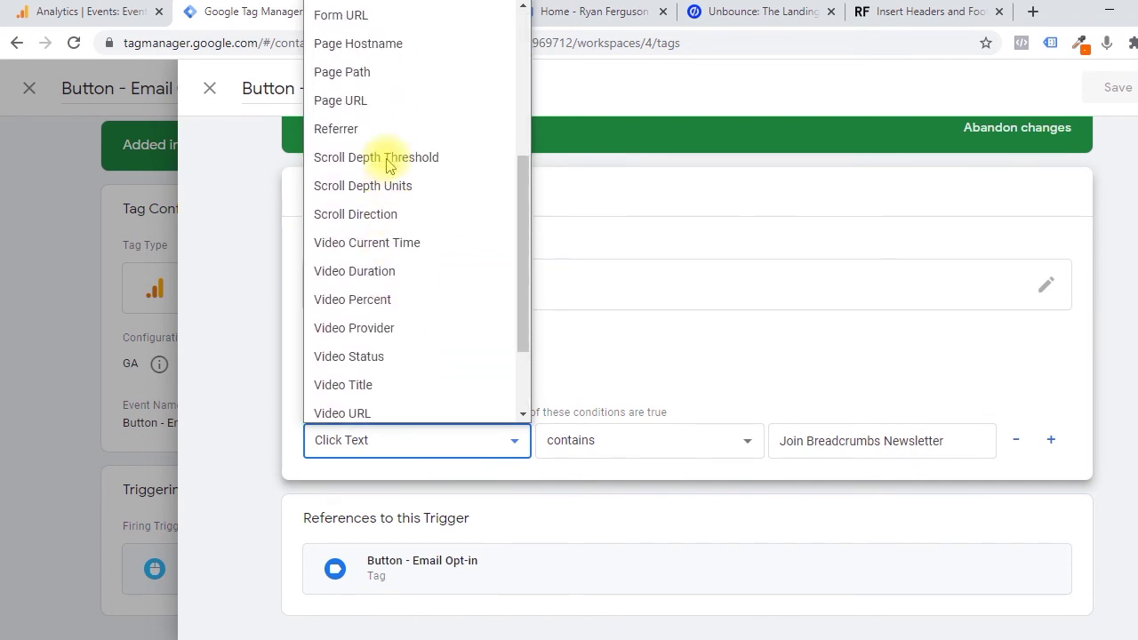
click(368, 337)
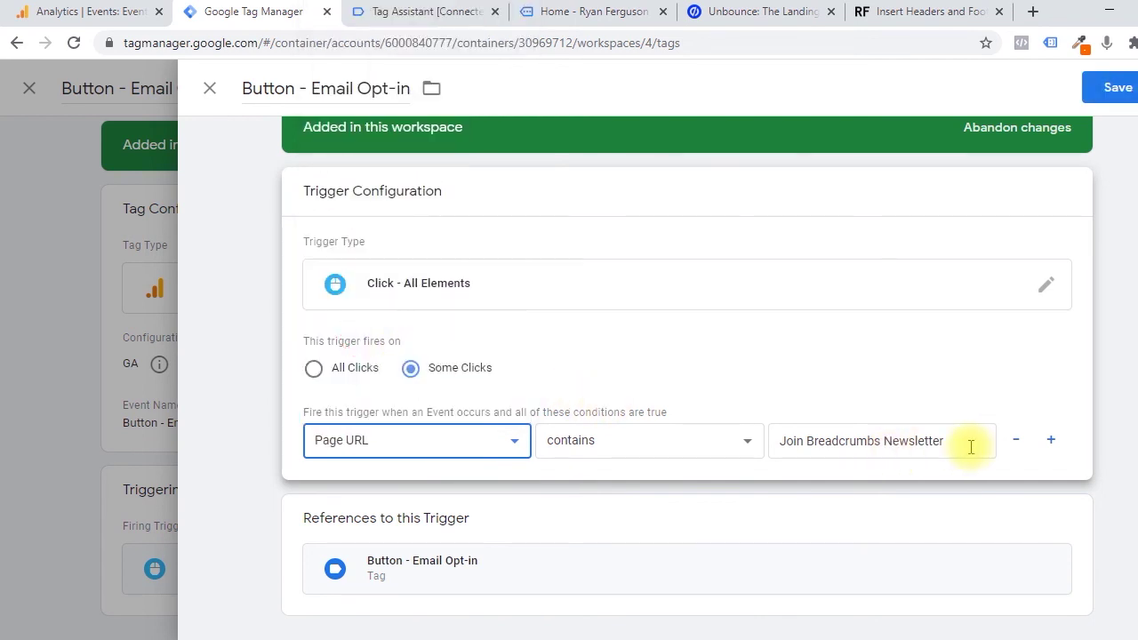
drag(966, 445, 716, 416)
text(ryan-ferguson)
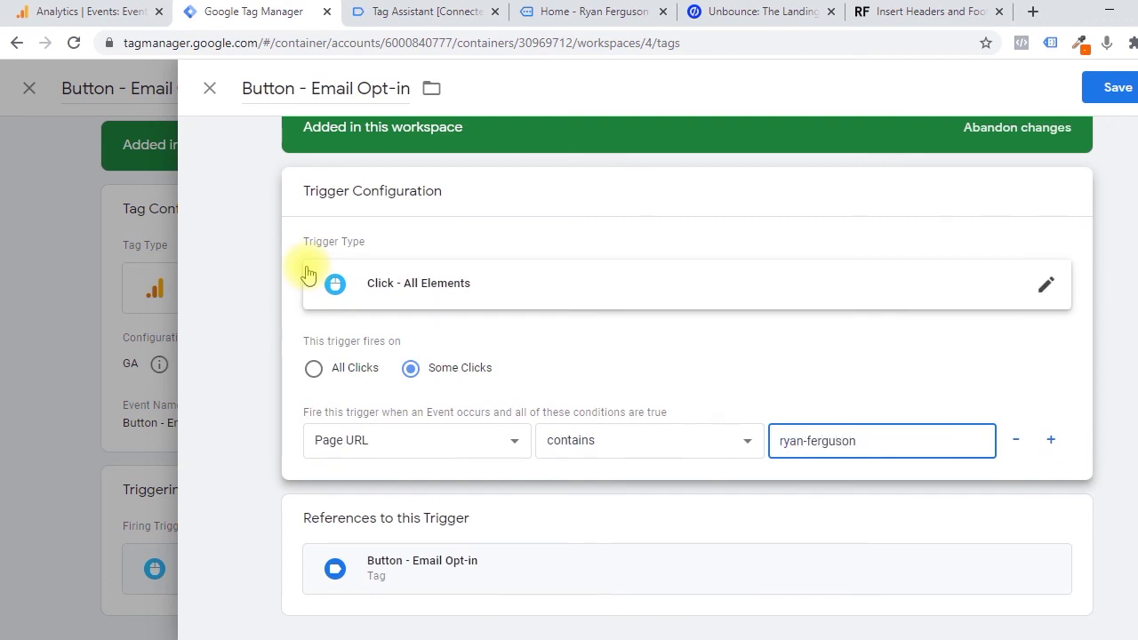
click(1122, 87)
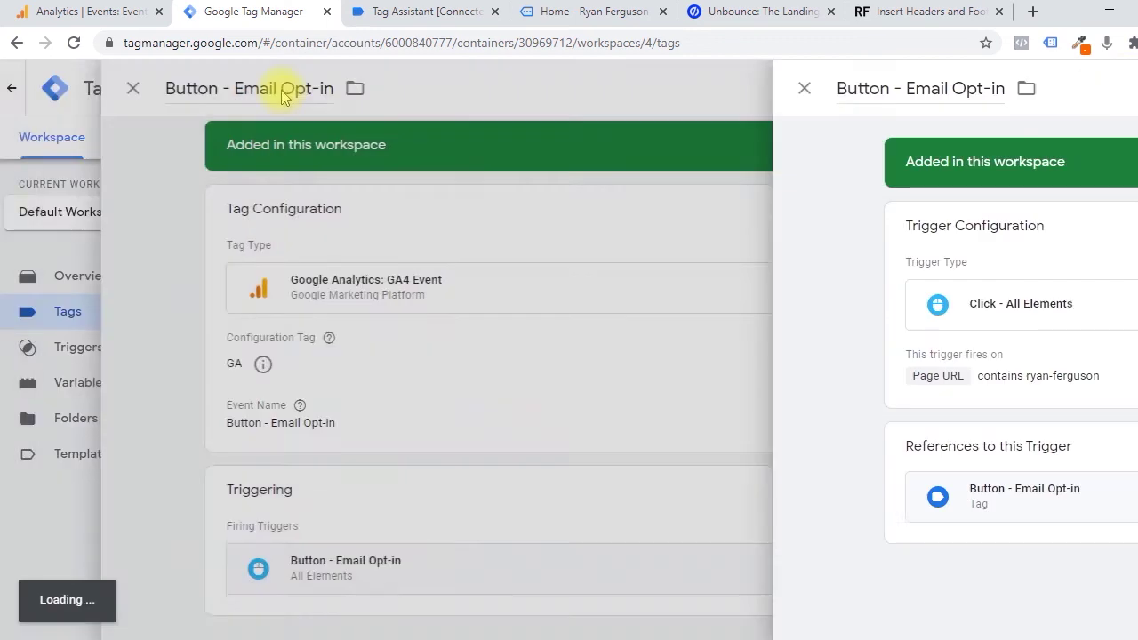
On the home page in preview mode, generate a test click event on the Featured articles heading
click(593, 12)
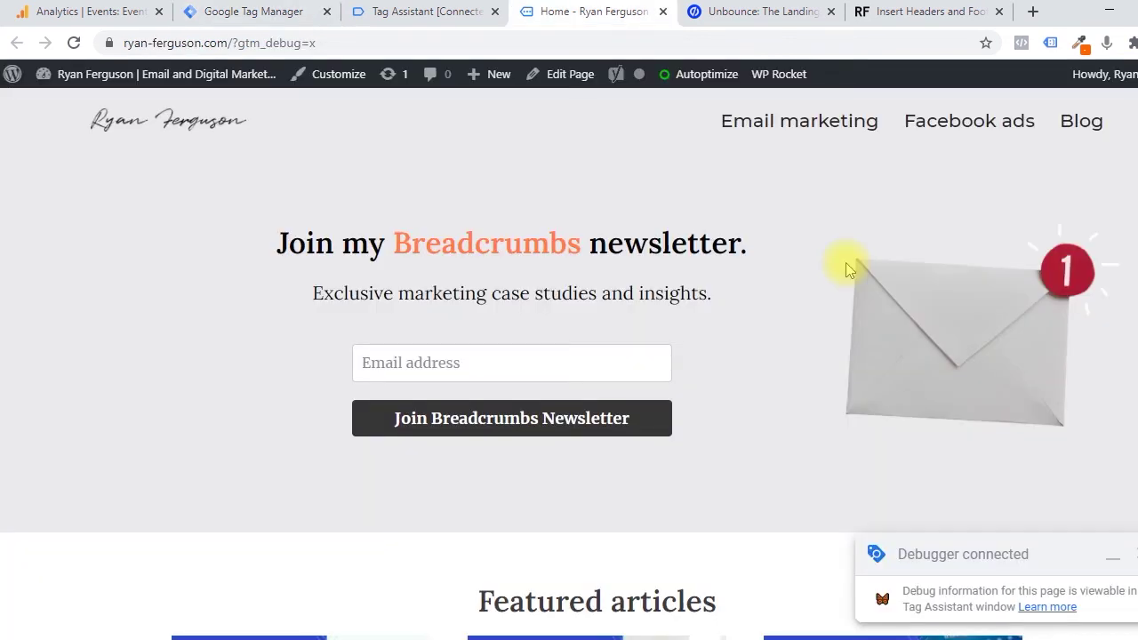
scroll(845, 262, down, 3)
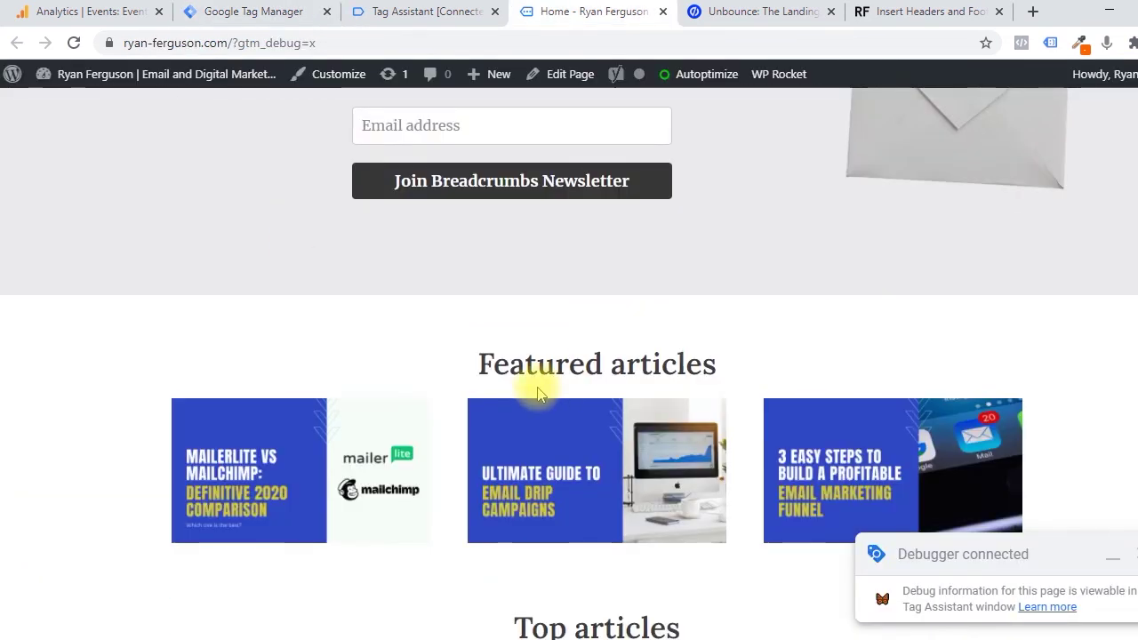
click(539, 365)
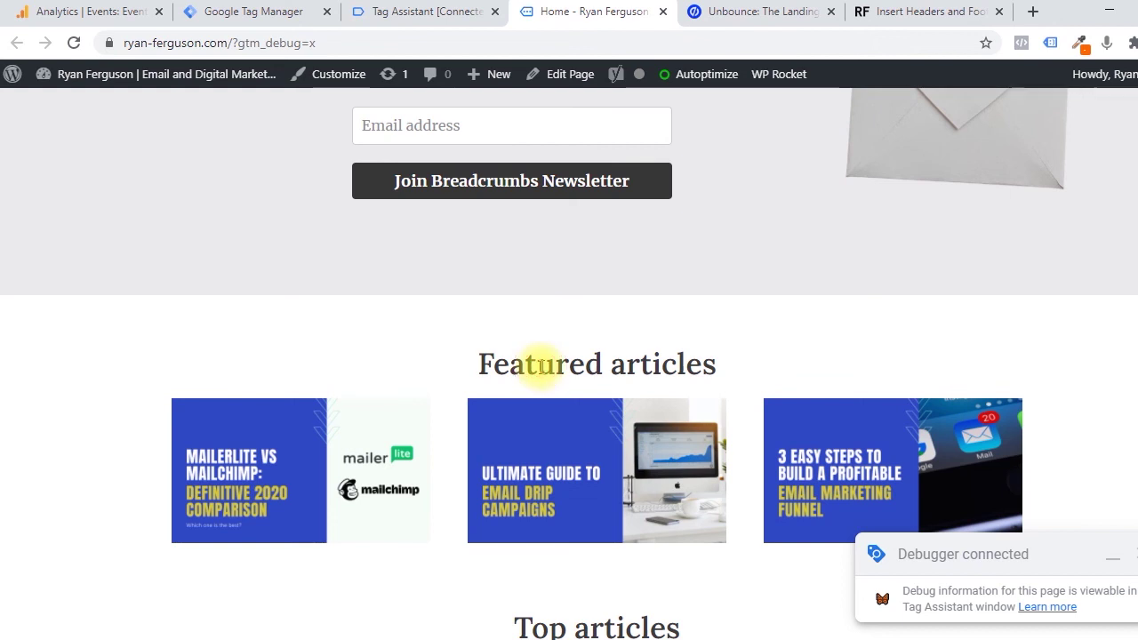
click(501, 193)
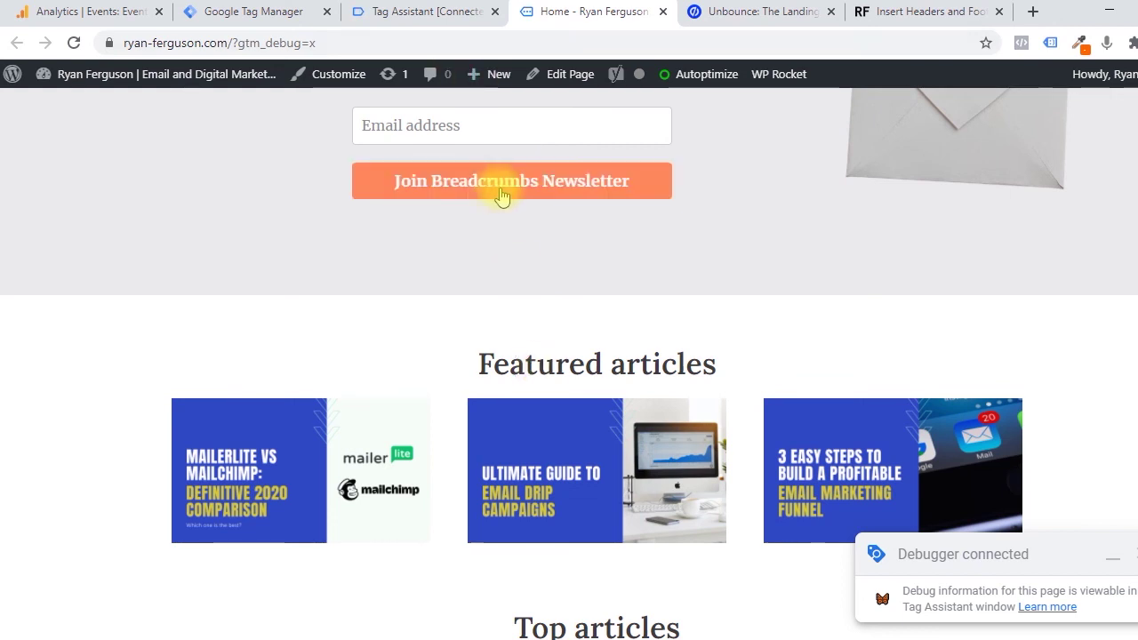
Continue to the reconnected Tag Assistant session and examine the Button - Email Opt-in tag's status and firing filters under the Click event
click(427, 12)
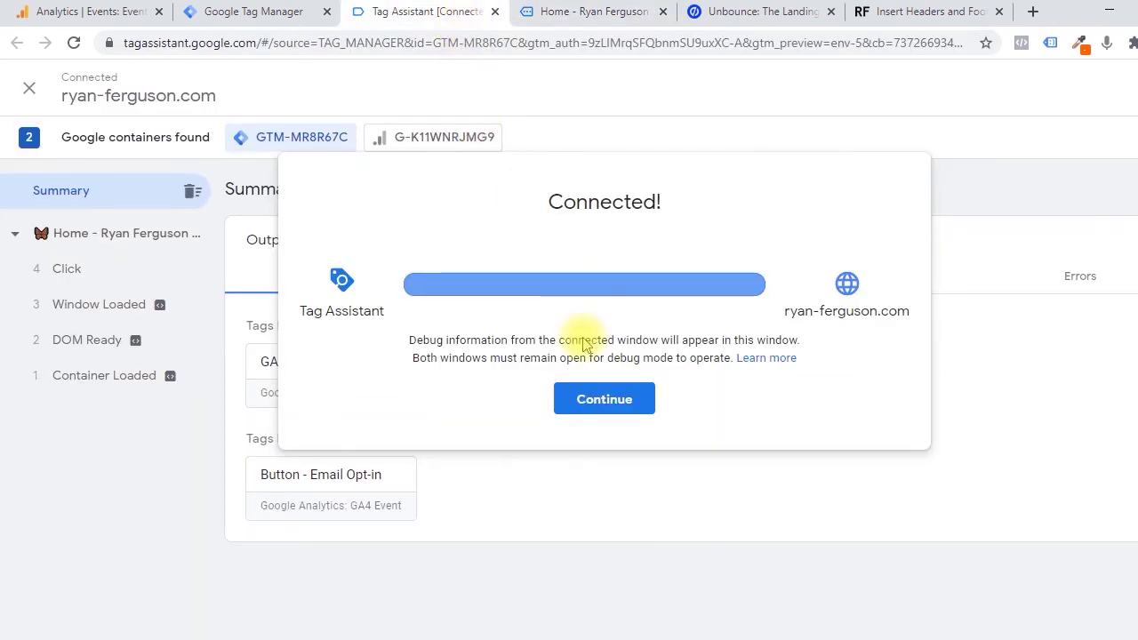
click(608, 399)
click(94, 279)
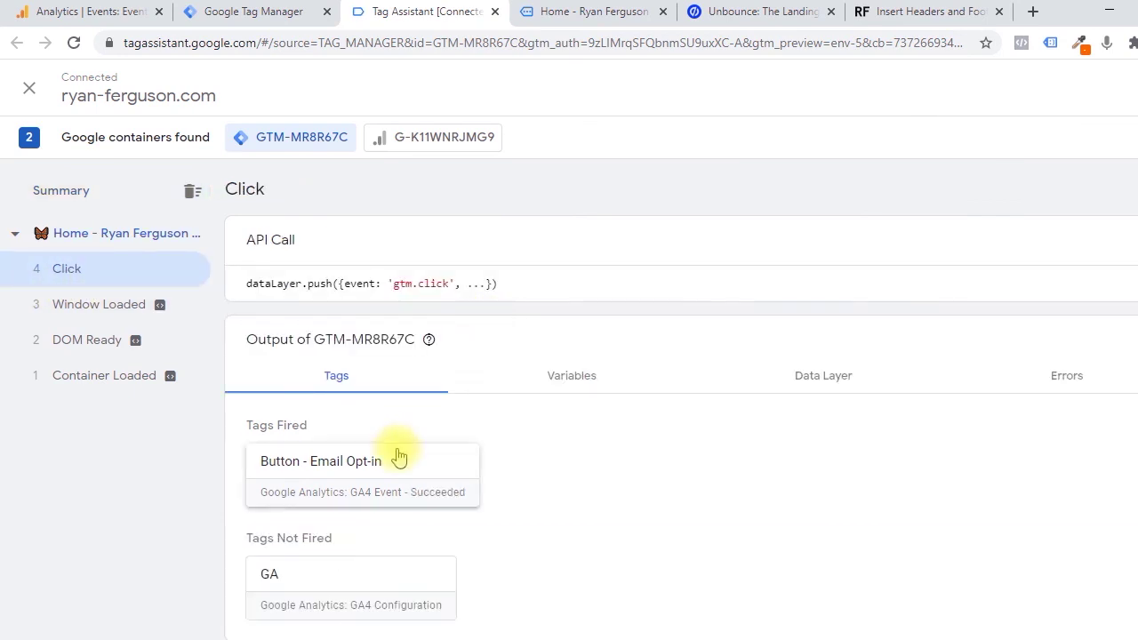
click(436, 490)
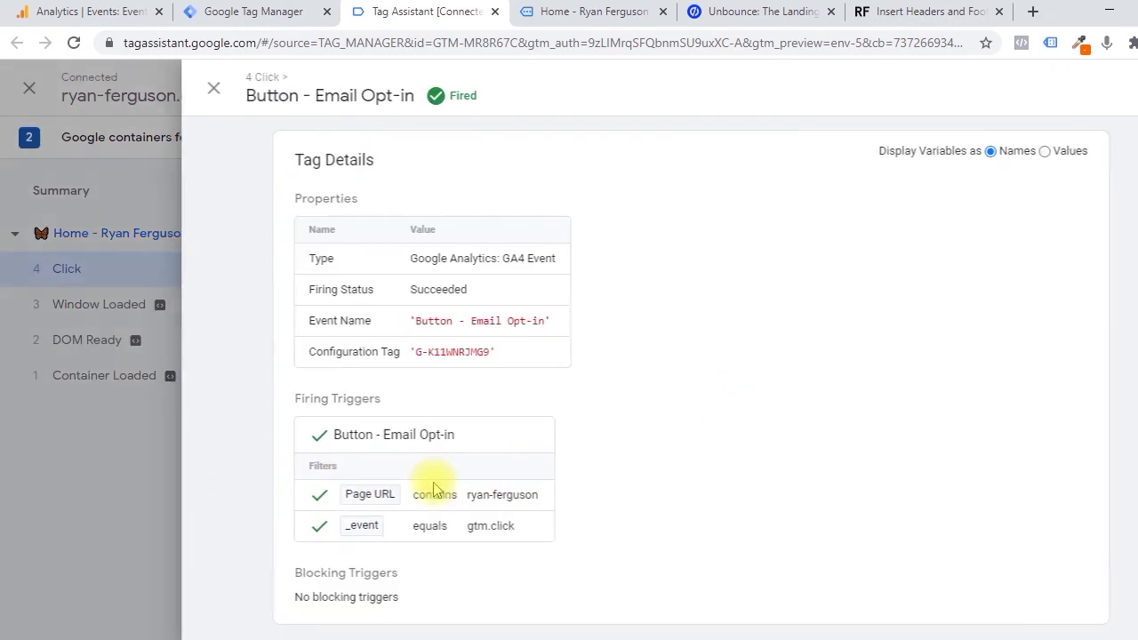
scroll(617, 330, down, 1)
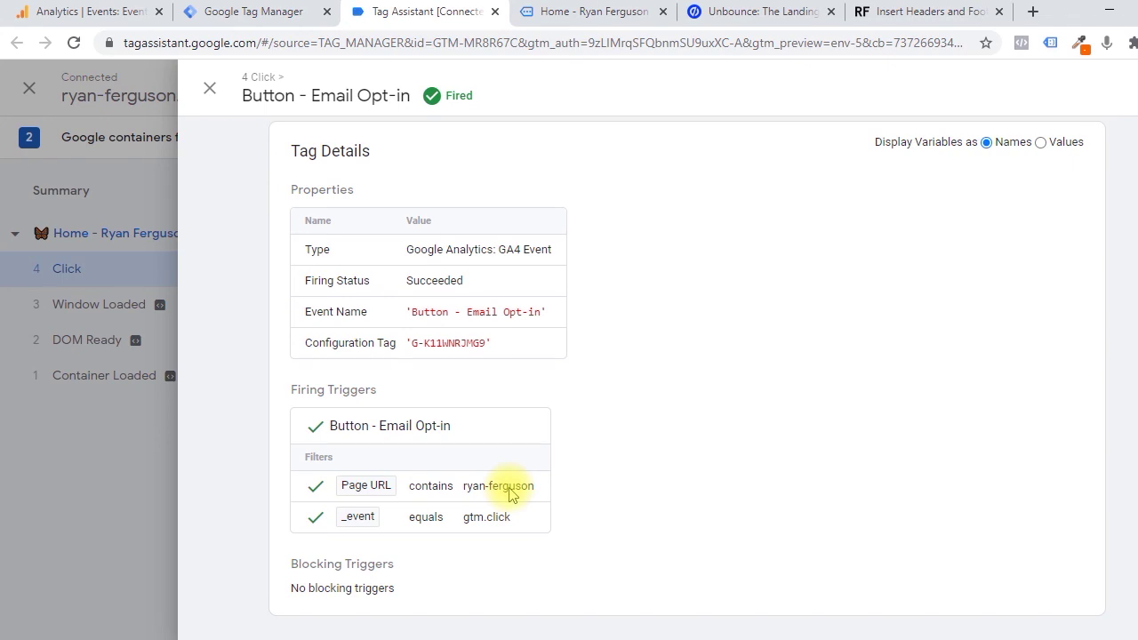
Close the Button - Email Opt-in tag details and examine the variables recorded for the Featured articles Click event
key(Escape)
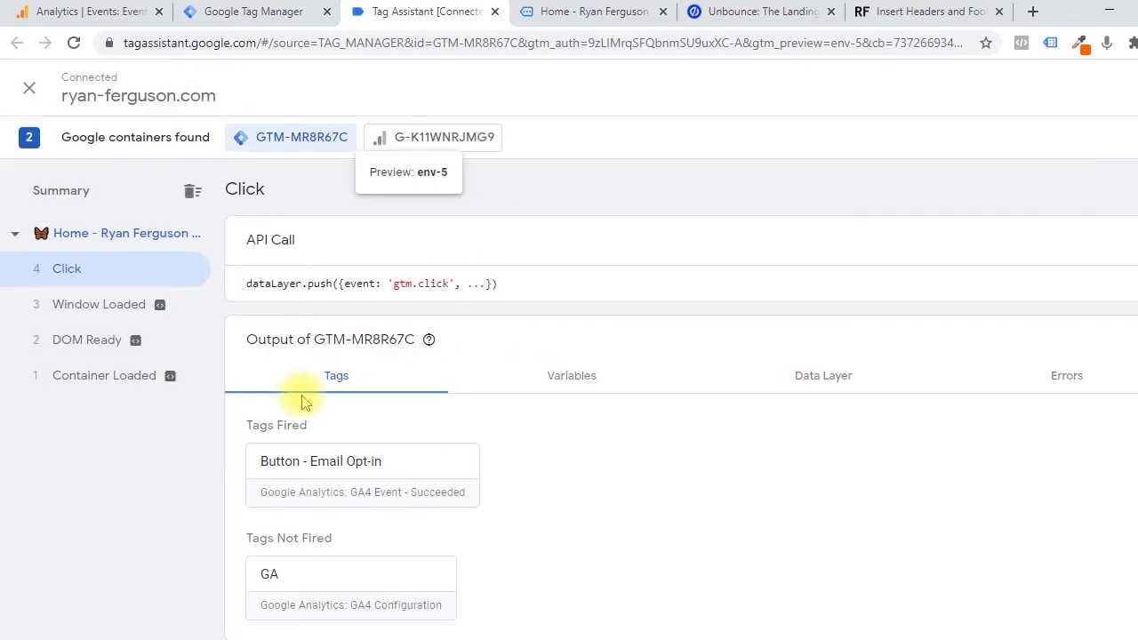
click(569, 365)
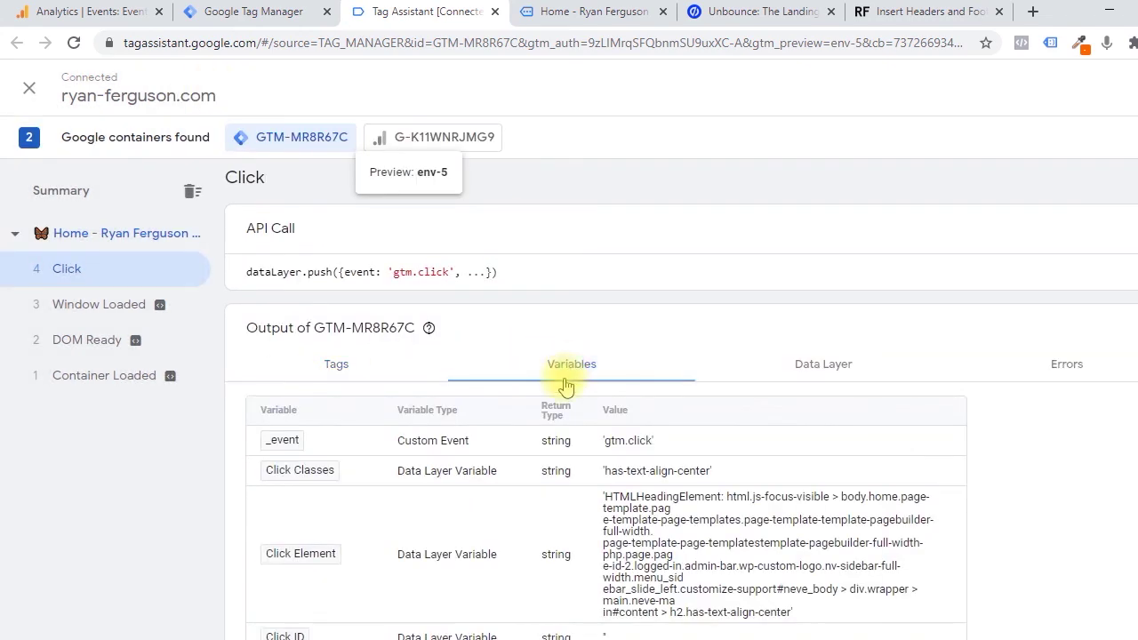
scroll(594, 266, down, 3)
On the home page in preview mode, generate a test click event on the Join Breadcrumbs Newsletter button
click(613, 11)
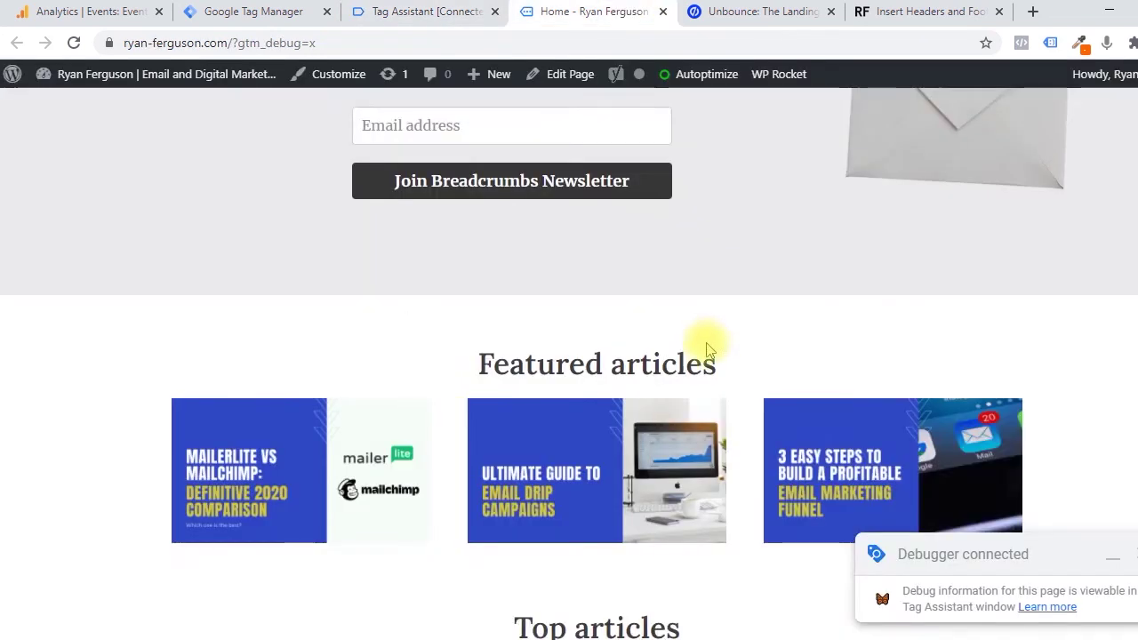
scroll(703, 343, up, 3)
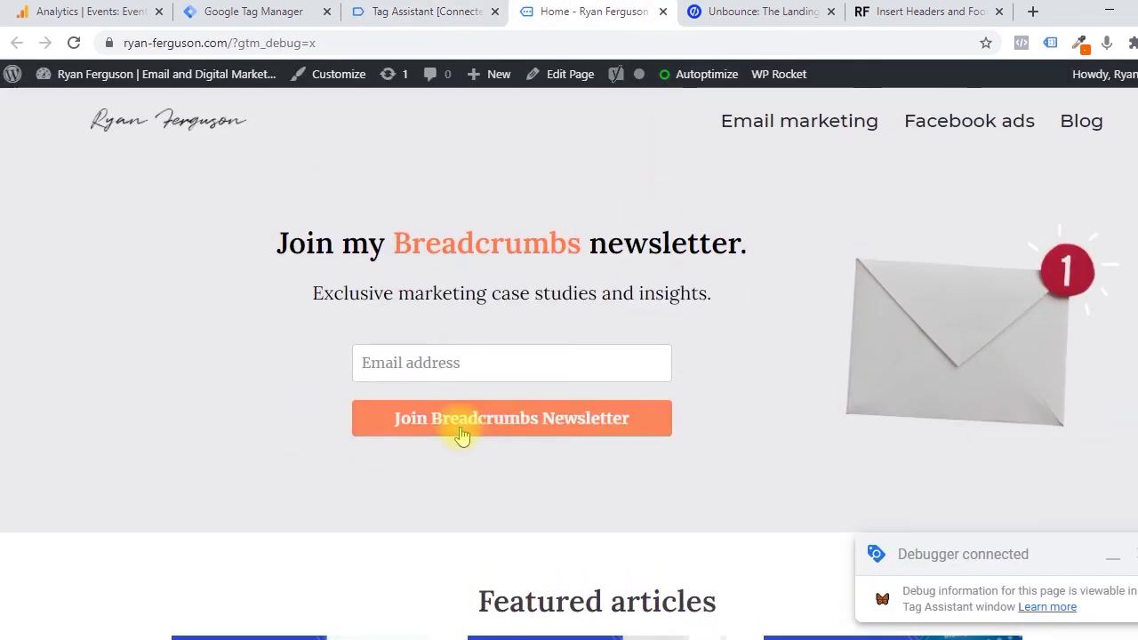
click(583, 436)
In Tag Assistant, examine the newest Click event's variables and highlight its Click Text value
click(463, 10)
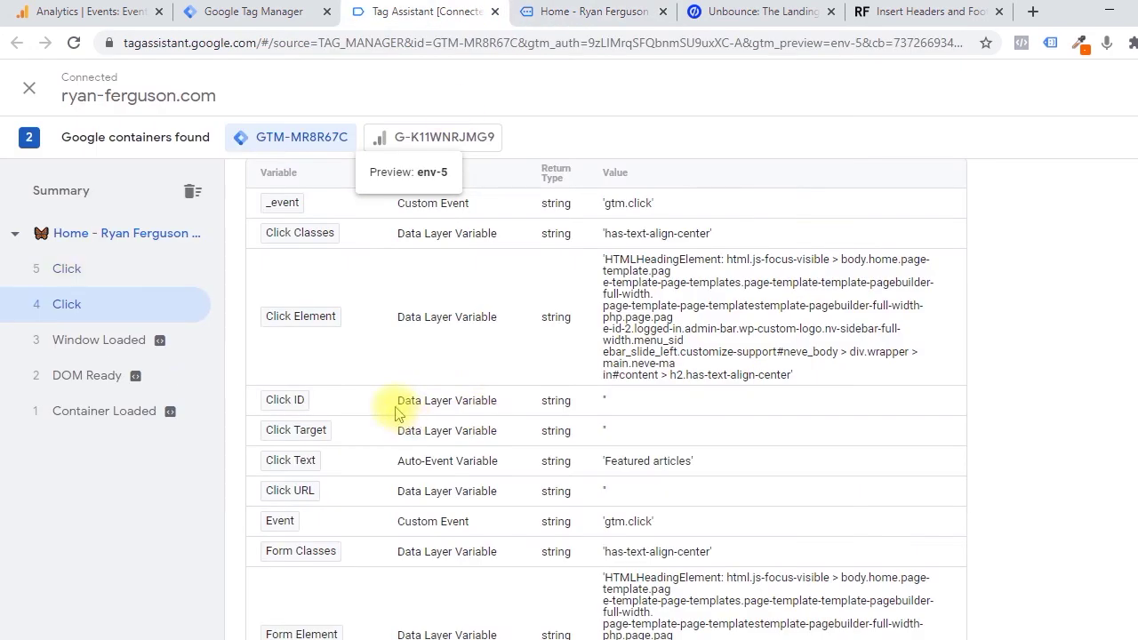
click(78, 280)
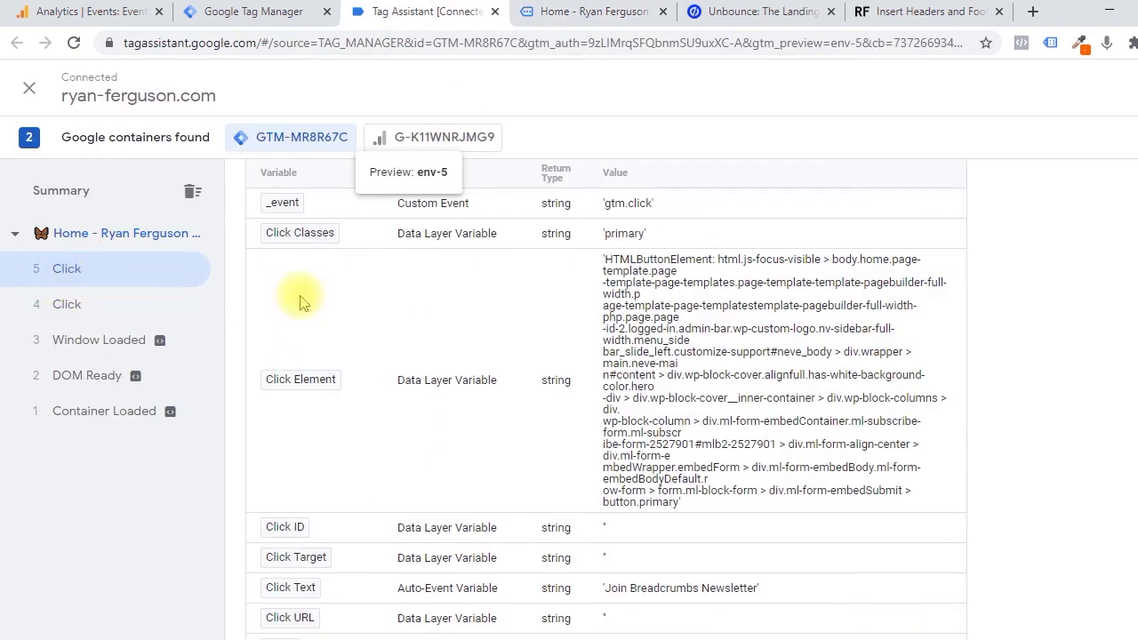
scroll(648, 323, up, 2)
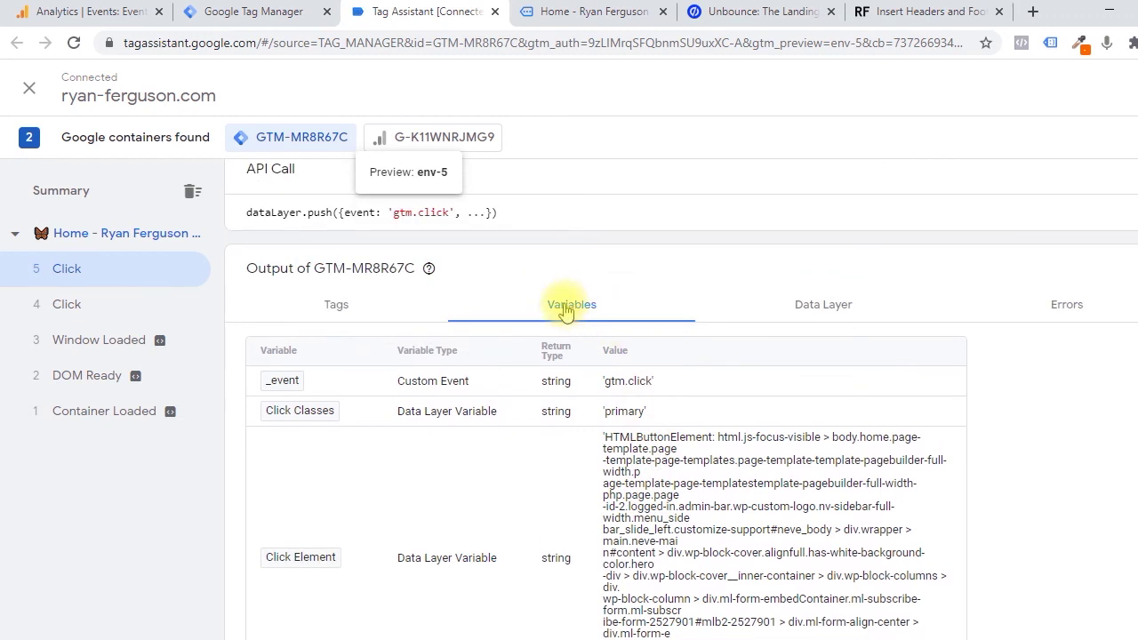
scroll(566, 311, down, 1)
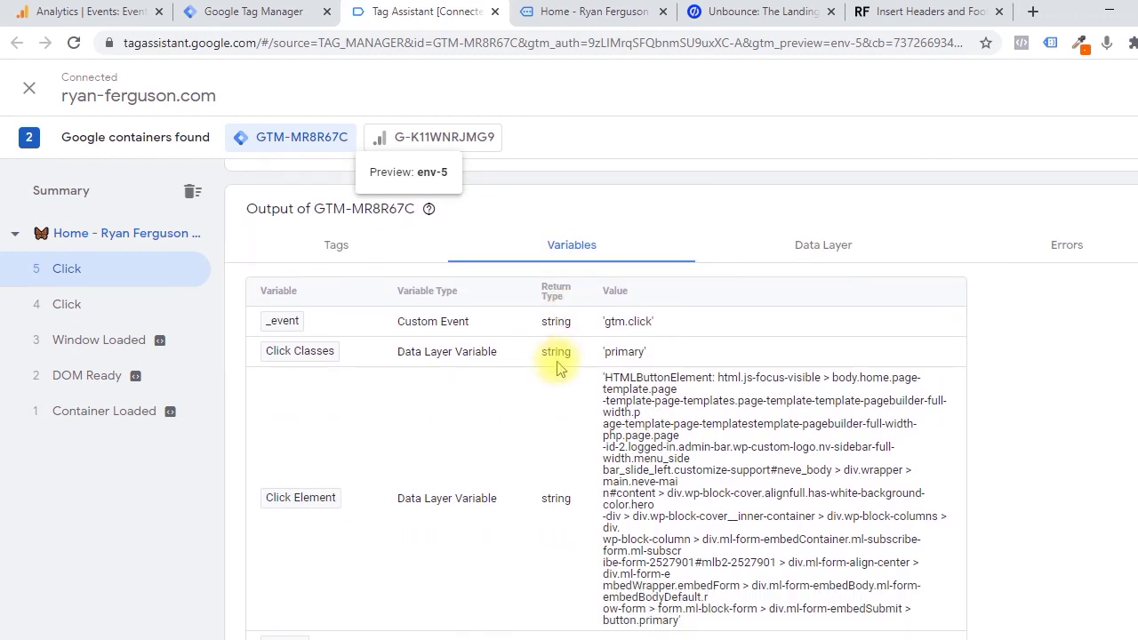
scroll(558, 368, down, 4)
scroll(399, 284, up, 2)
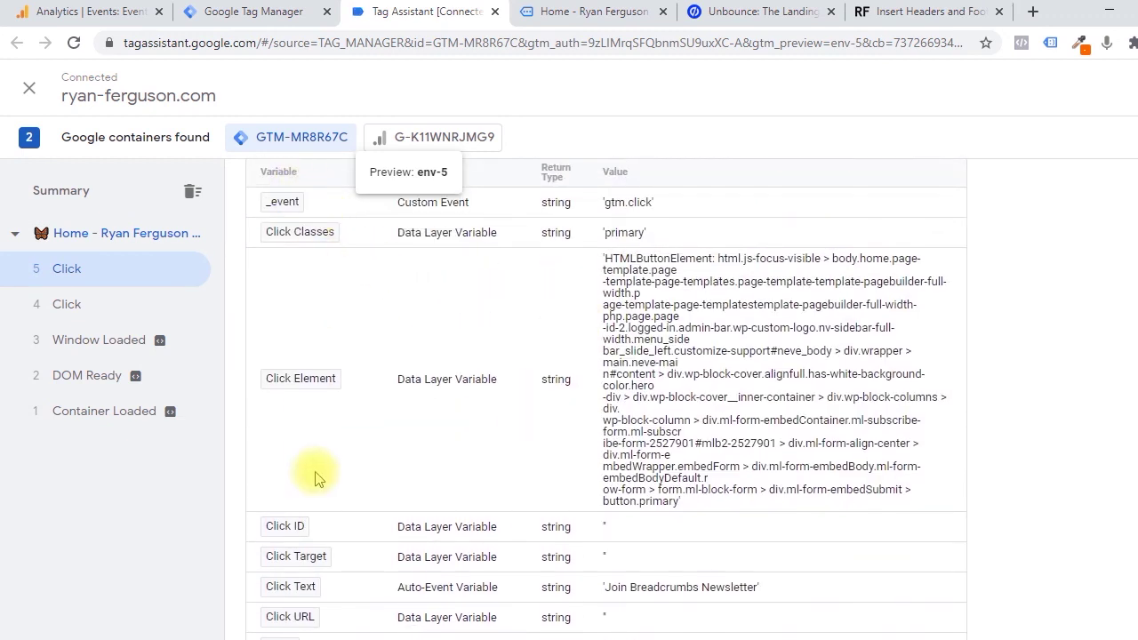
scroll(595, 428, down, 4)
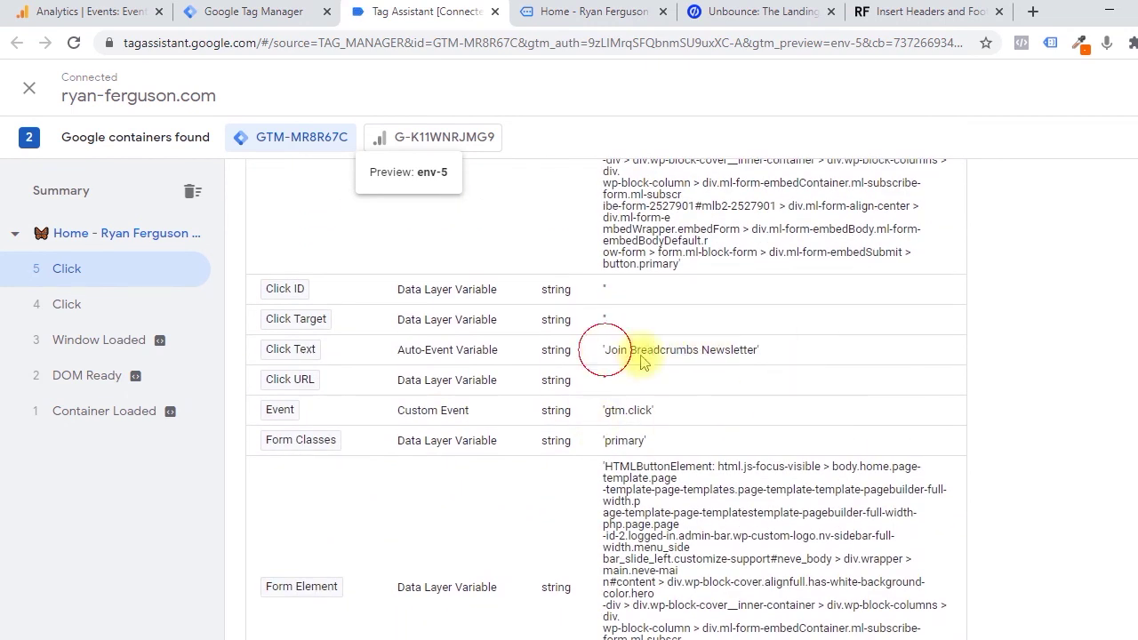
drag(607, 352, 752, 366)
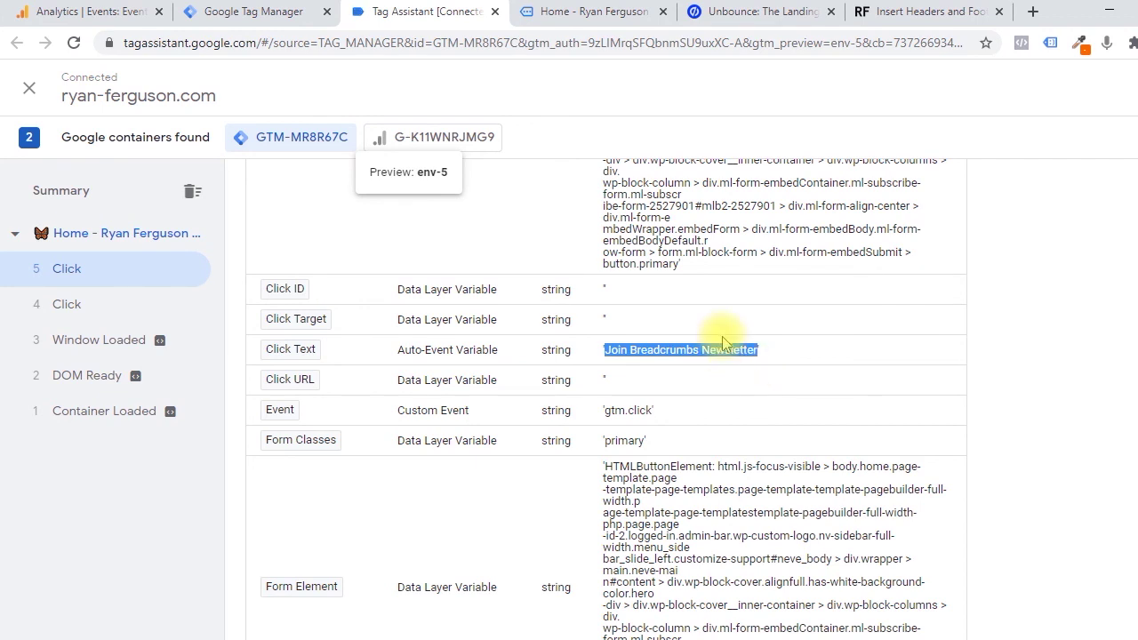
Compare the home page's navigation and newsletter form with the Click event's form and page variables in Tag Assistant
click(593, 12)
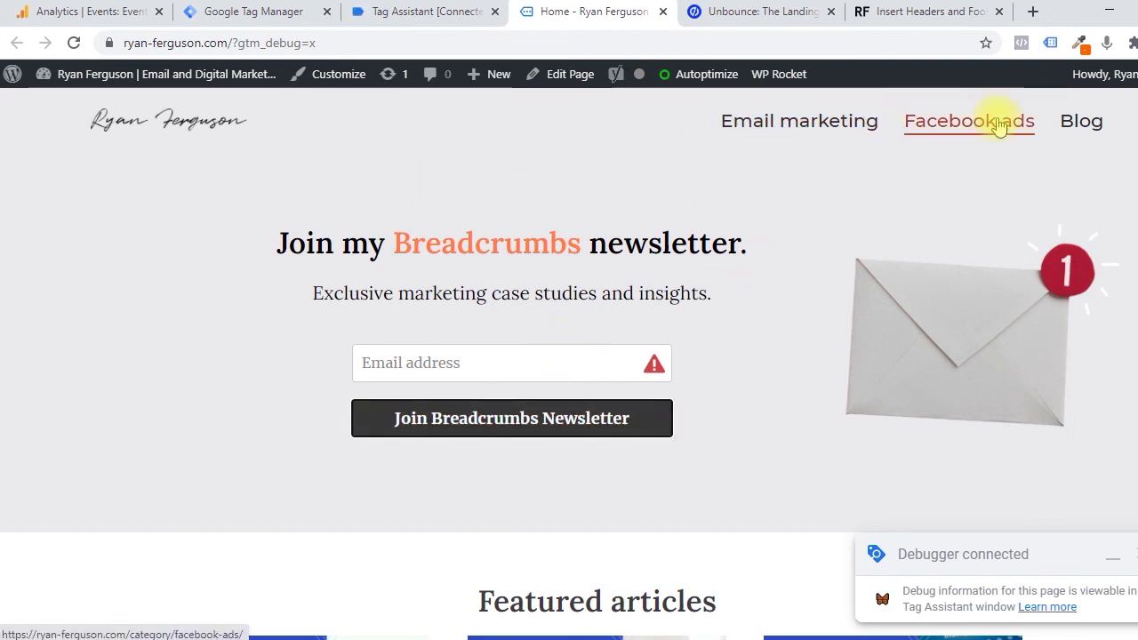
click(451, 9)
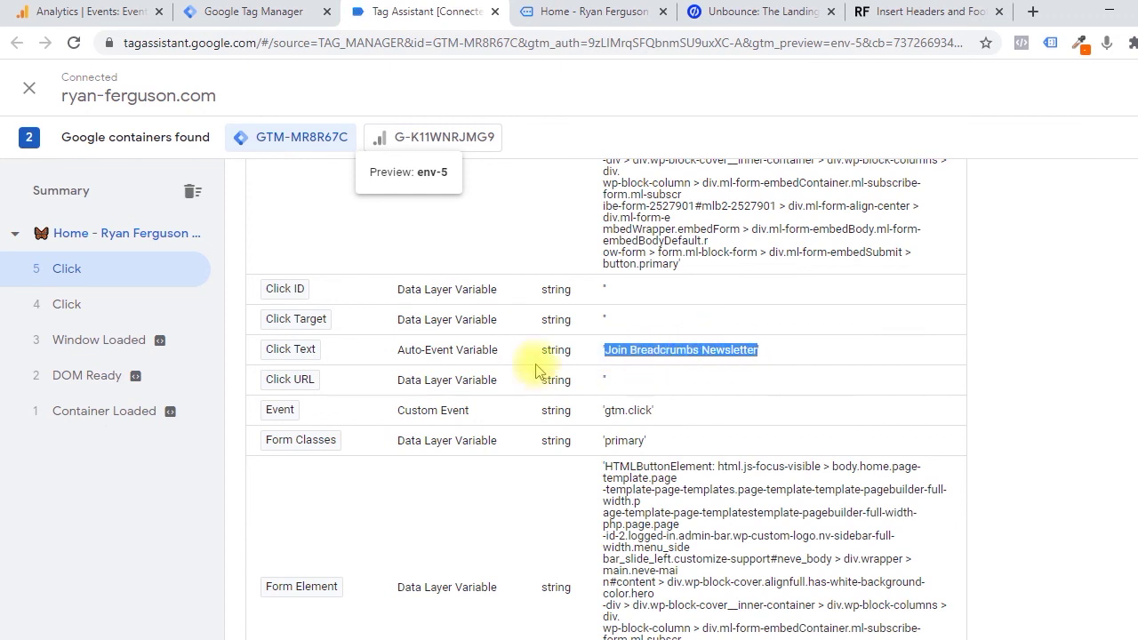
scroll(356, 414, down, 1)
scroll(322, 462, down, 3)
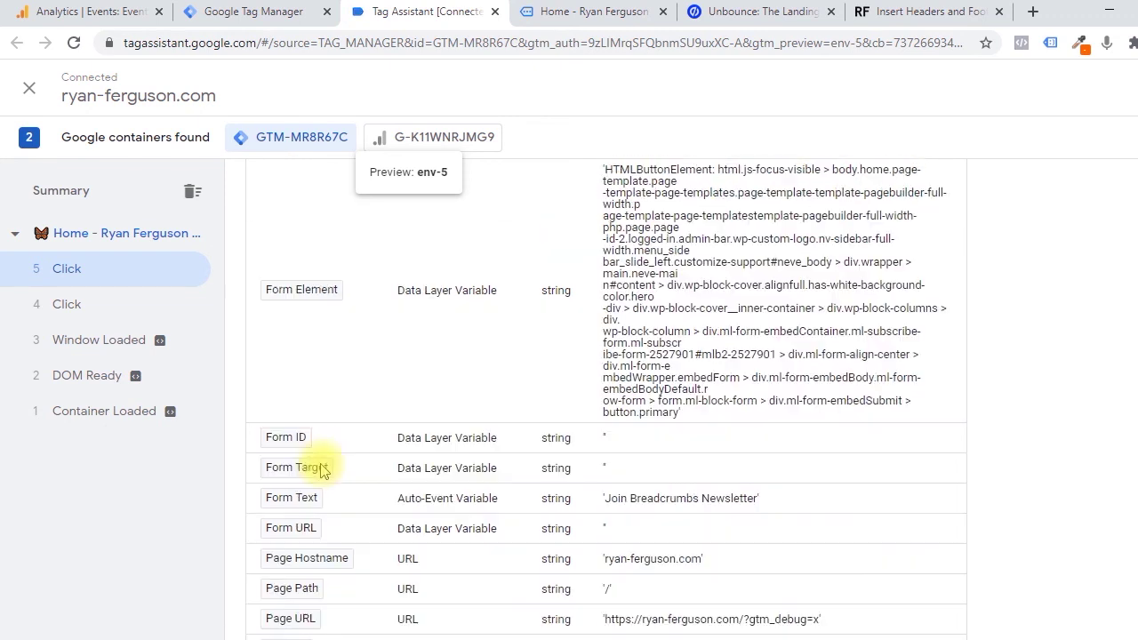
click(650, 10)
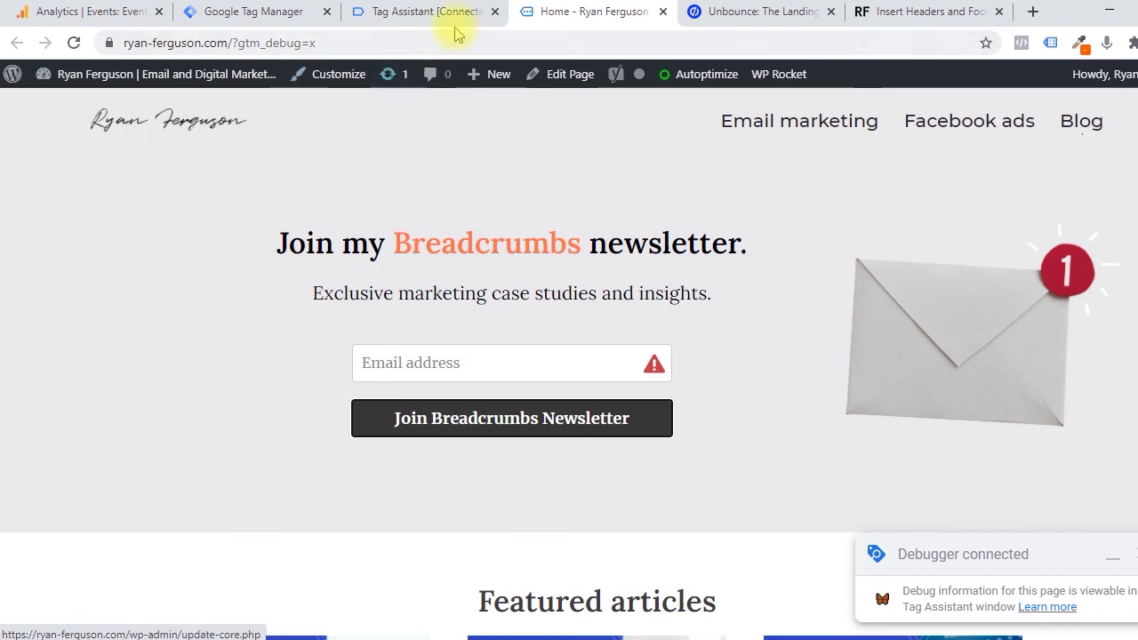
click(433, 10)
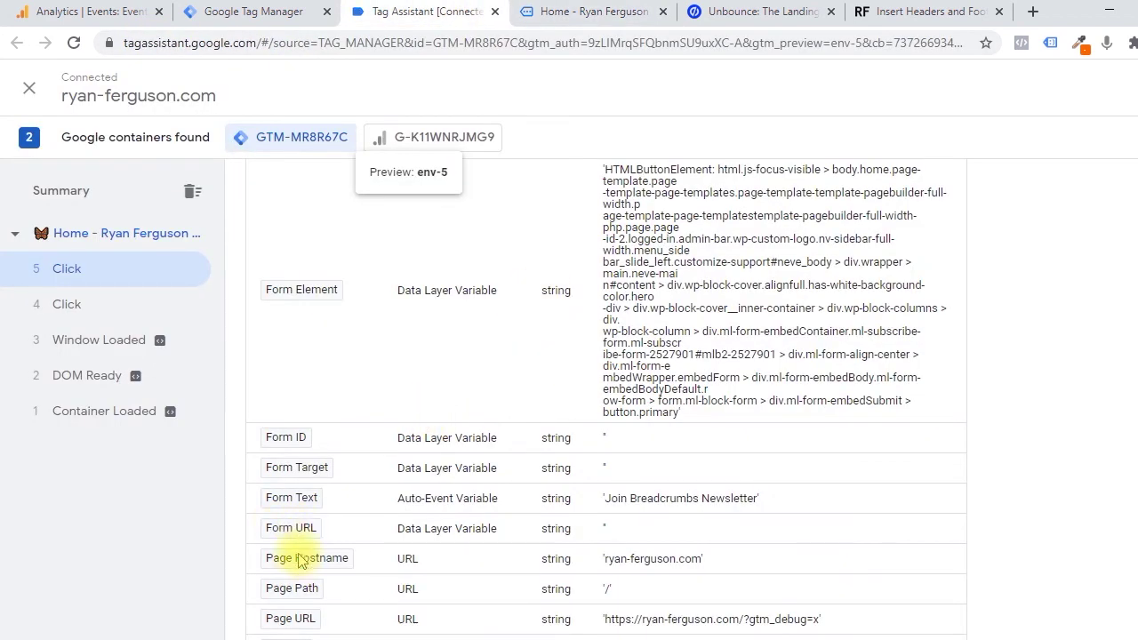
scroll(622, 497, down, 2)
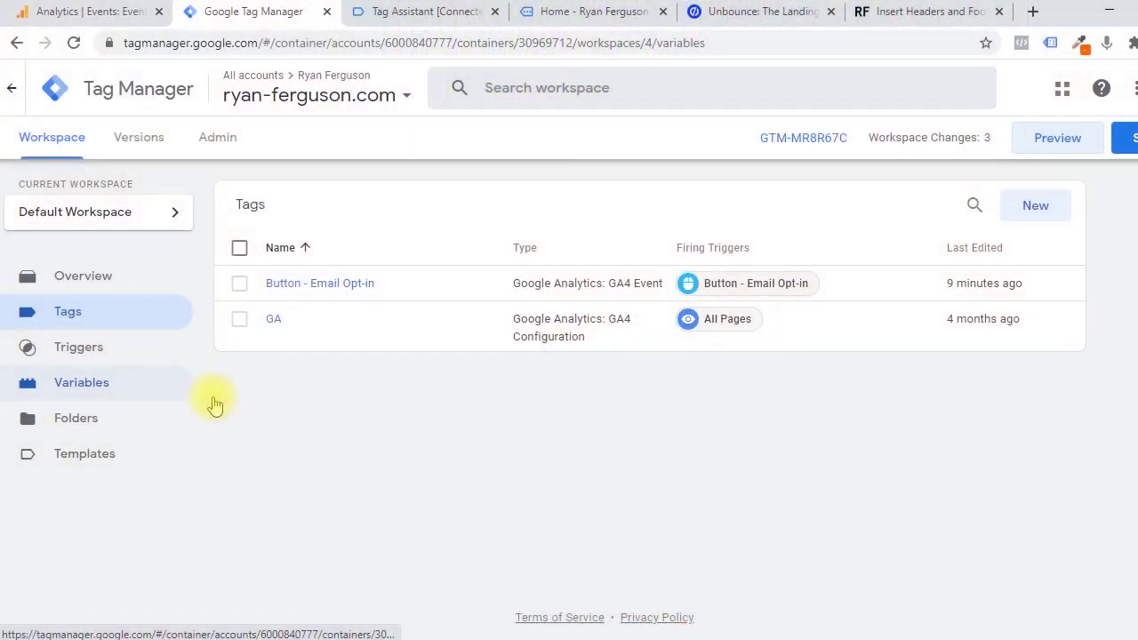
In Tag Manager, review the workspace's built-in variables and its triggers list, and return to the tags list
click(212, 400)
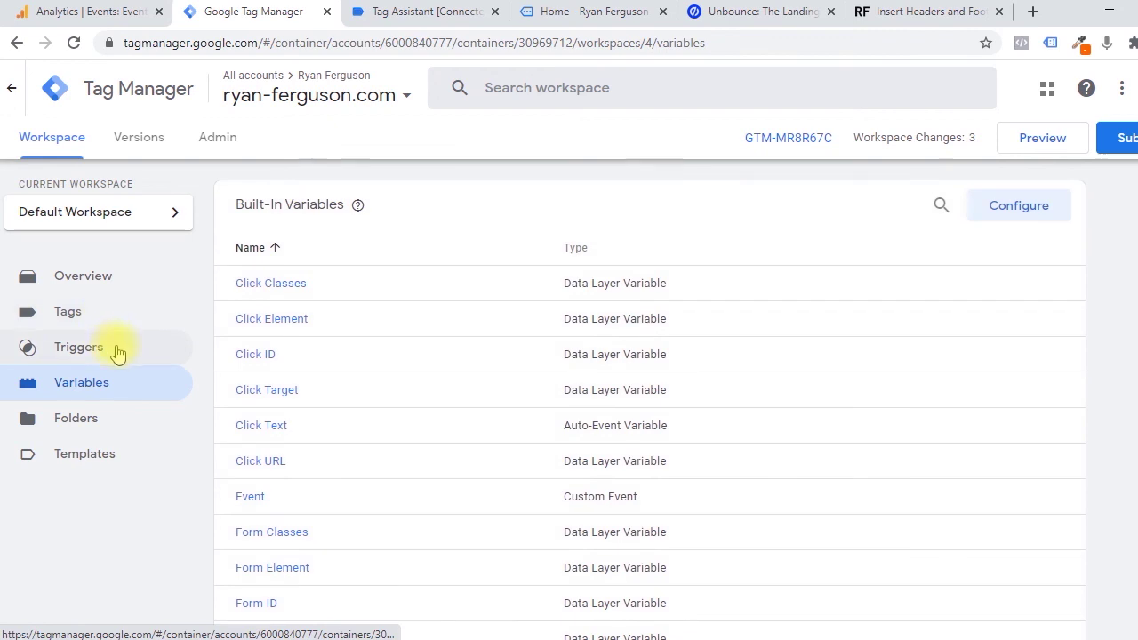
scroll(511, 401, down, 2)
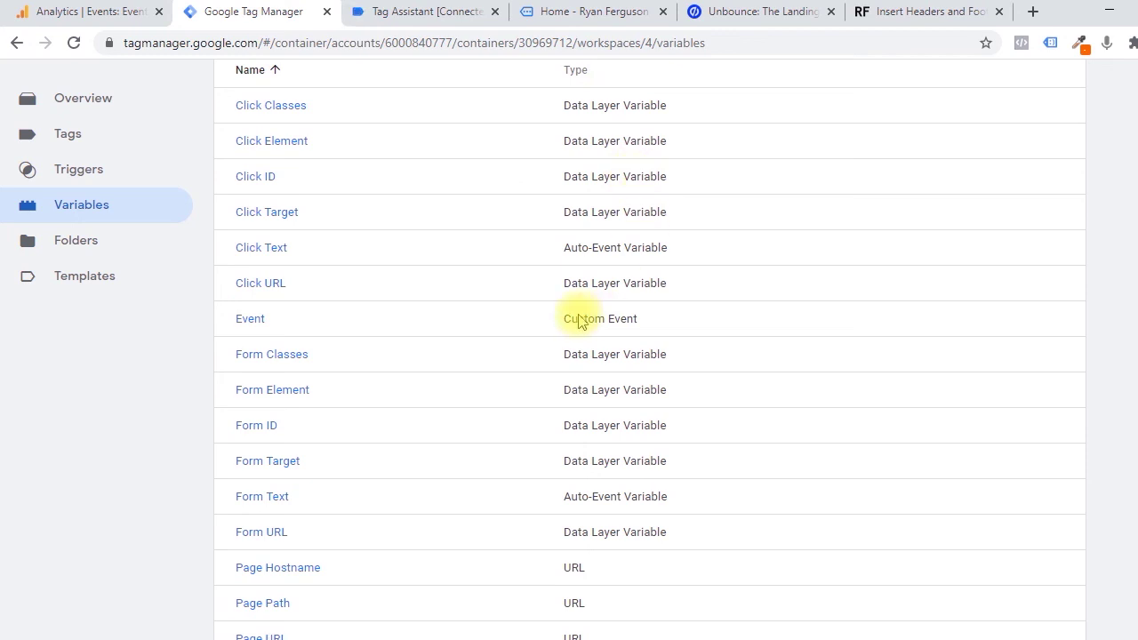
scroll(578, 305, up, 2)
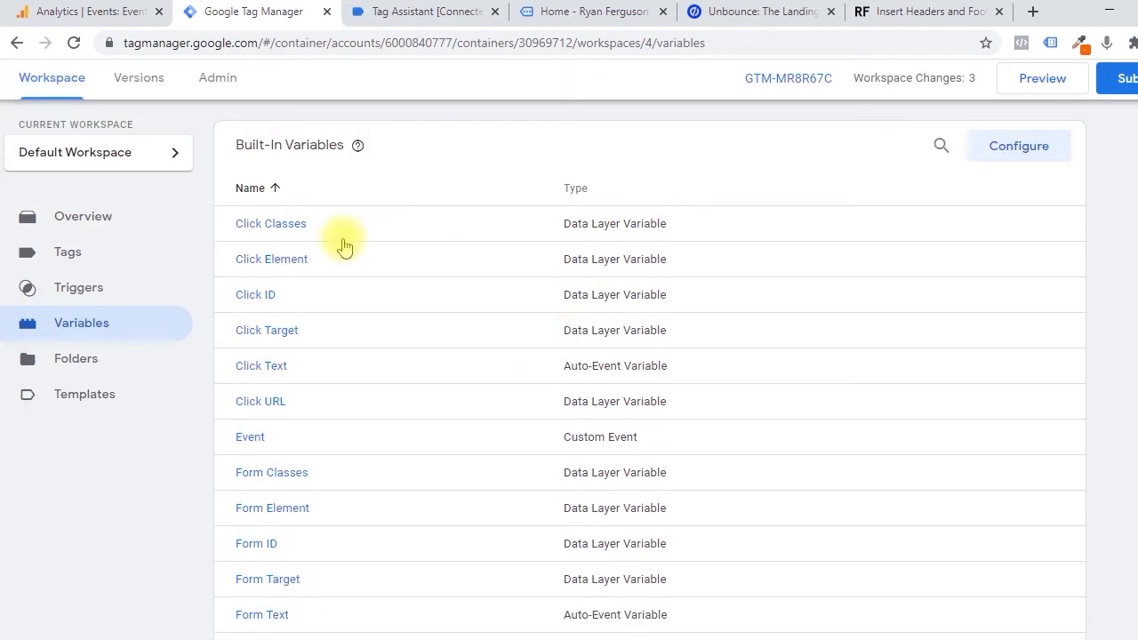
scroll(400, 316, down, 2)
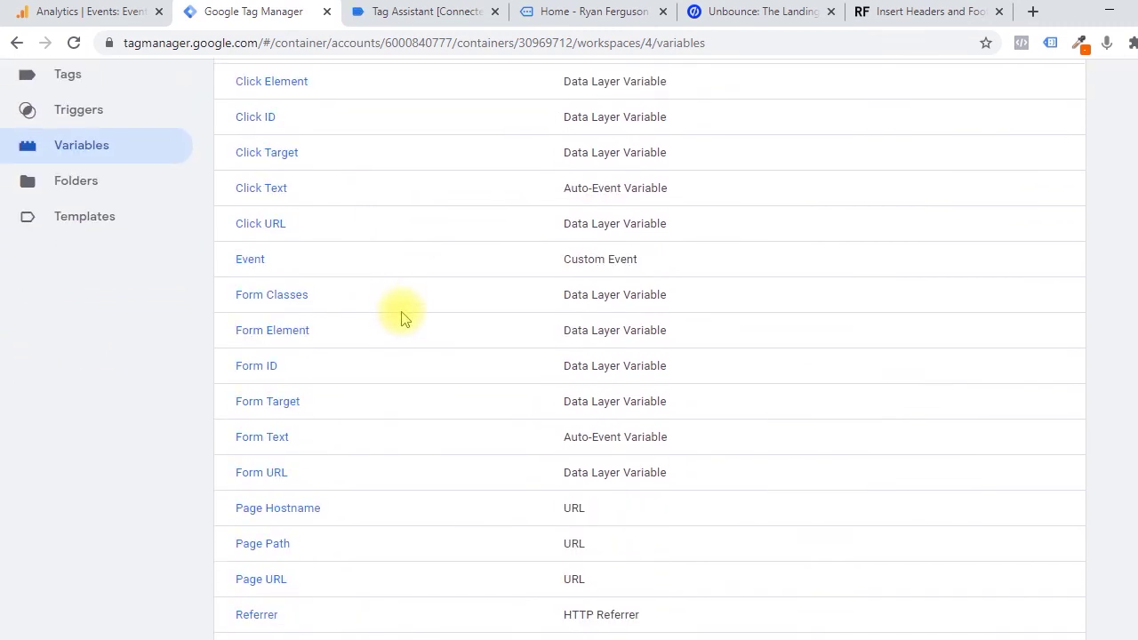
scroll(401, 316, up, 3)
click(122, 349)
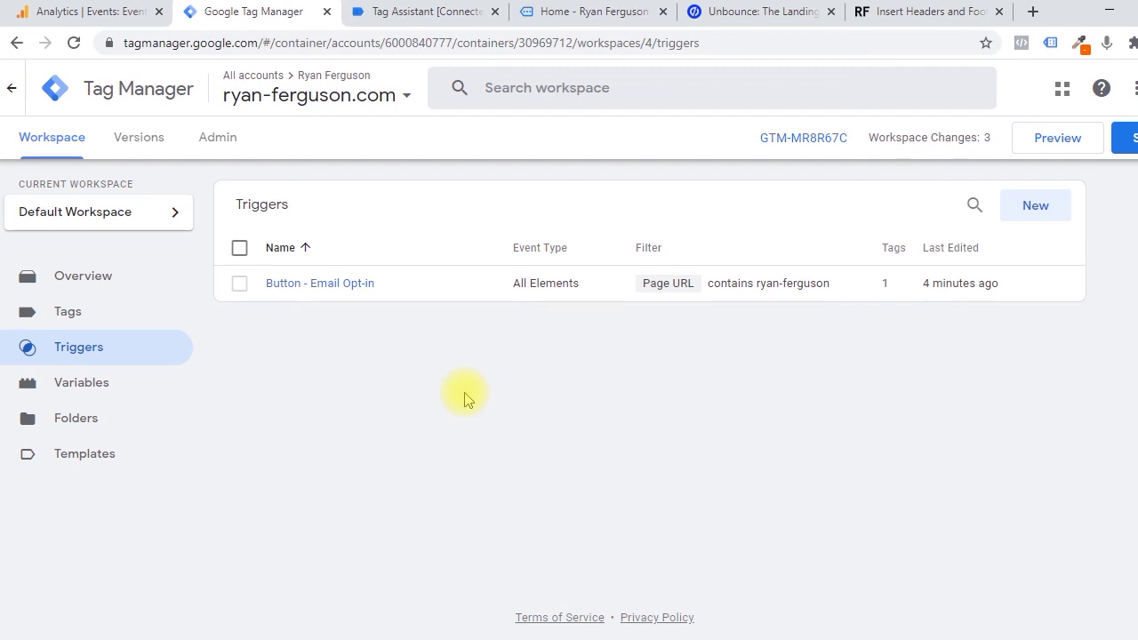
click(174, 313)
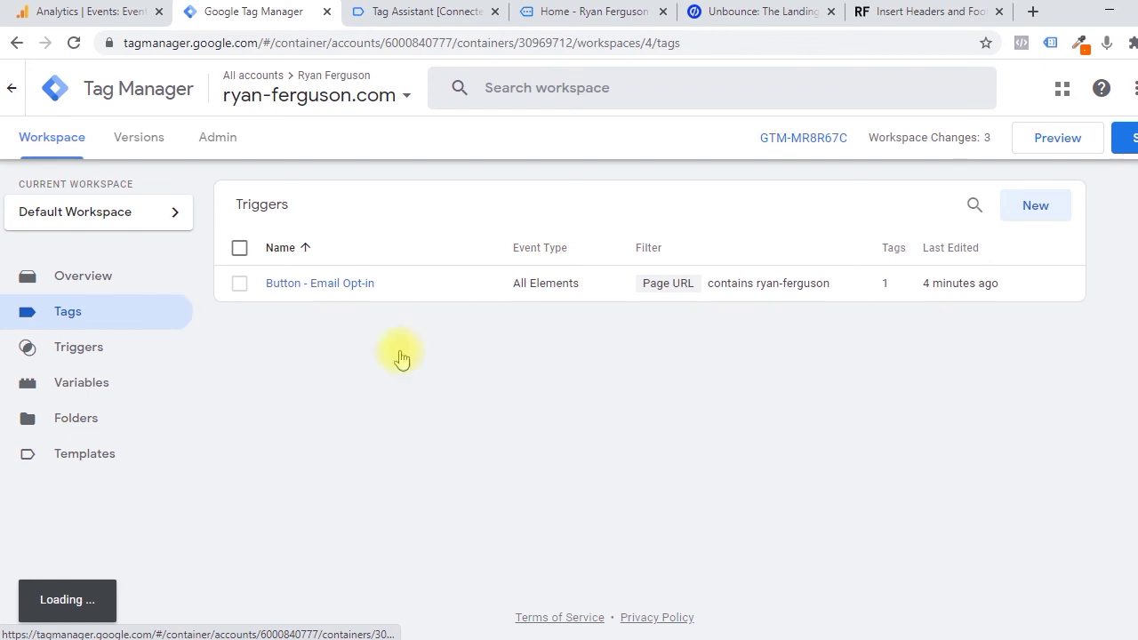